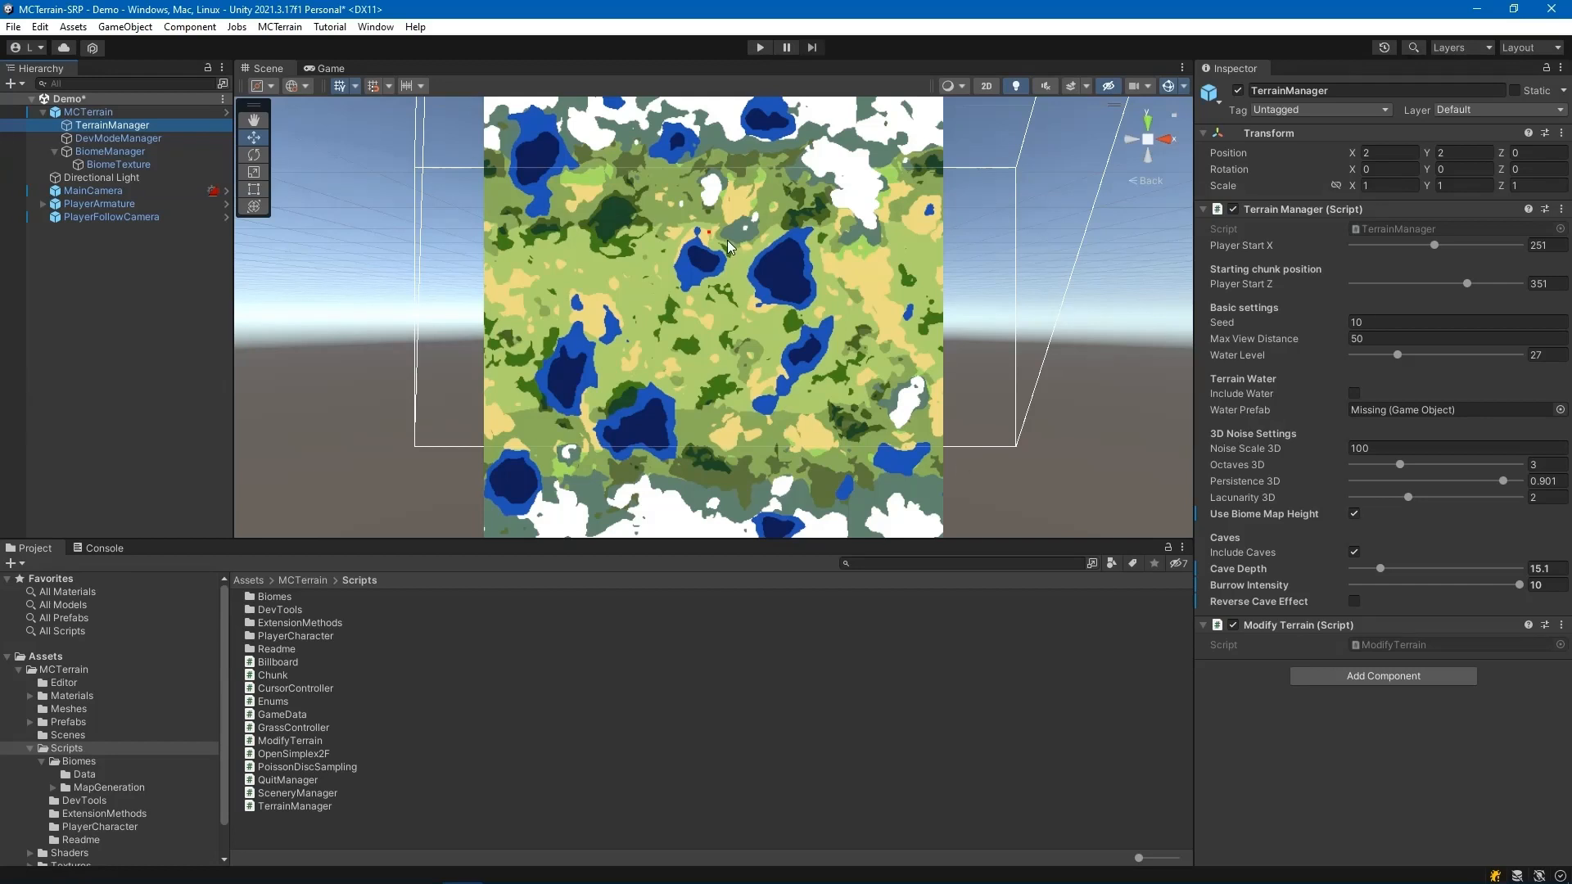
Examine the start position marker on the biome map and the Terrain Manager's player start, seed and view distance settings
{"action": "scroll", "coordinate": [729, 245], "scroll_direction": "up", "scroll_amount": 5}
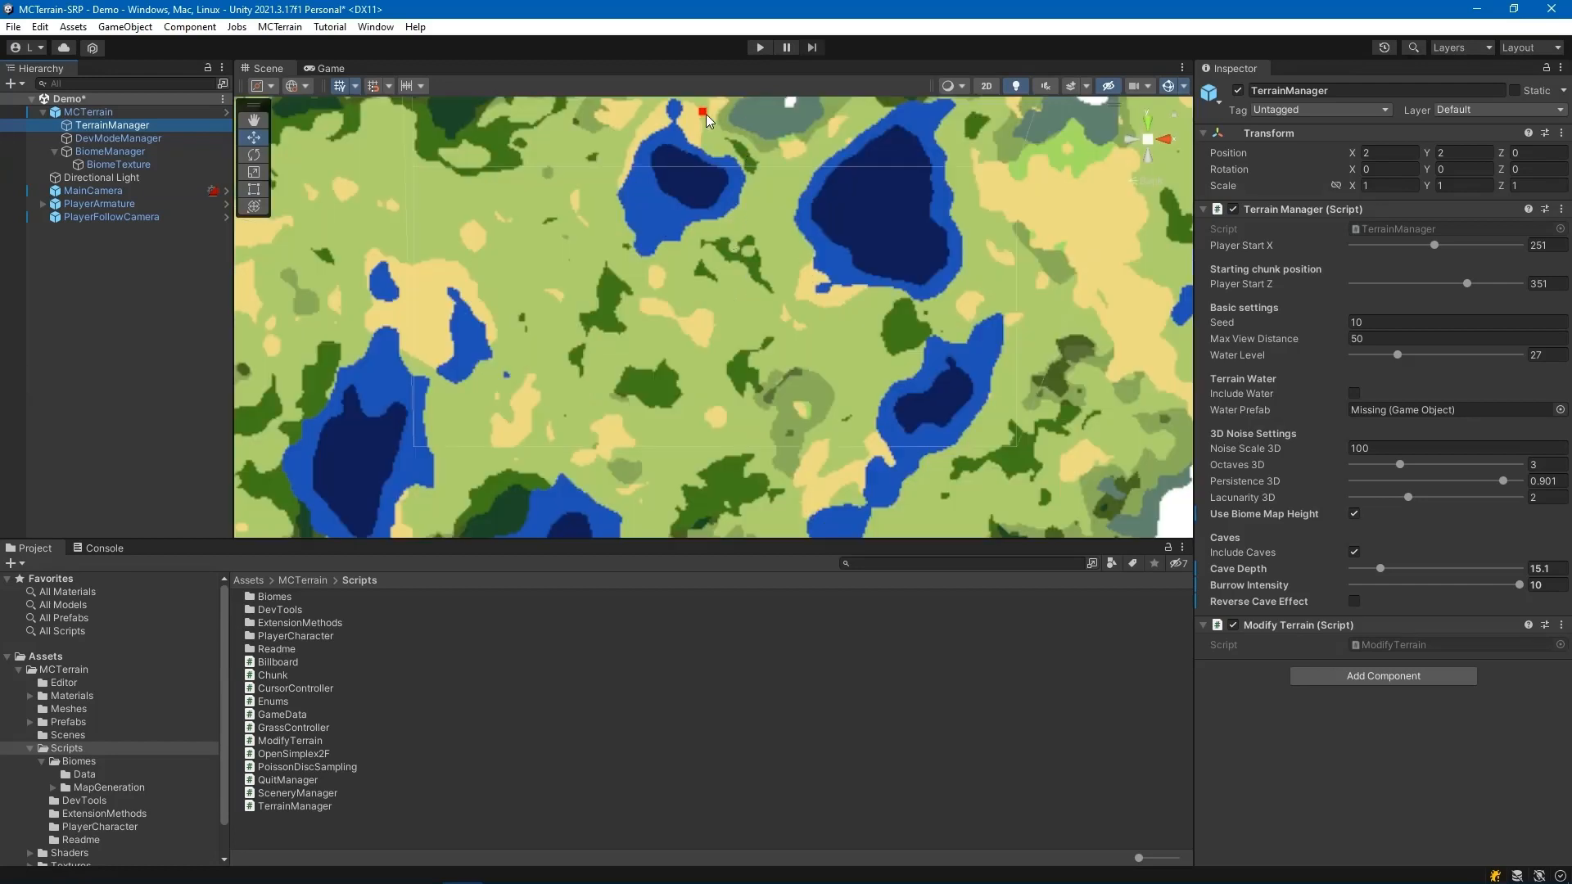
{"action": "scroll", "coordinate": [814, 283], "scroll_direction": "down", "scroll_amount": 5}
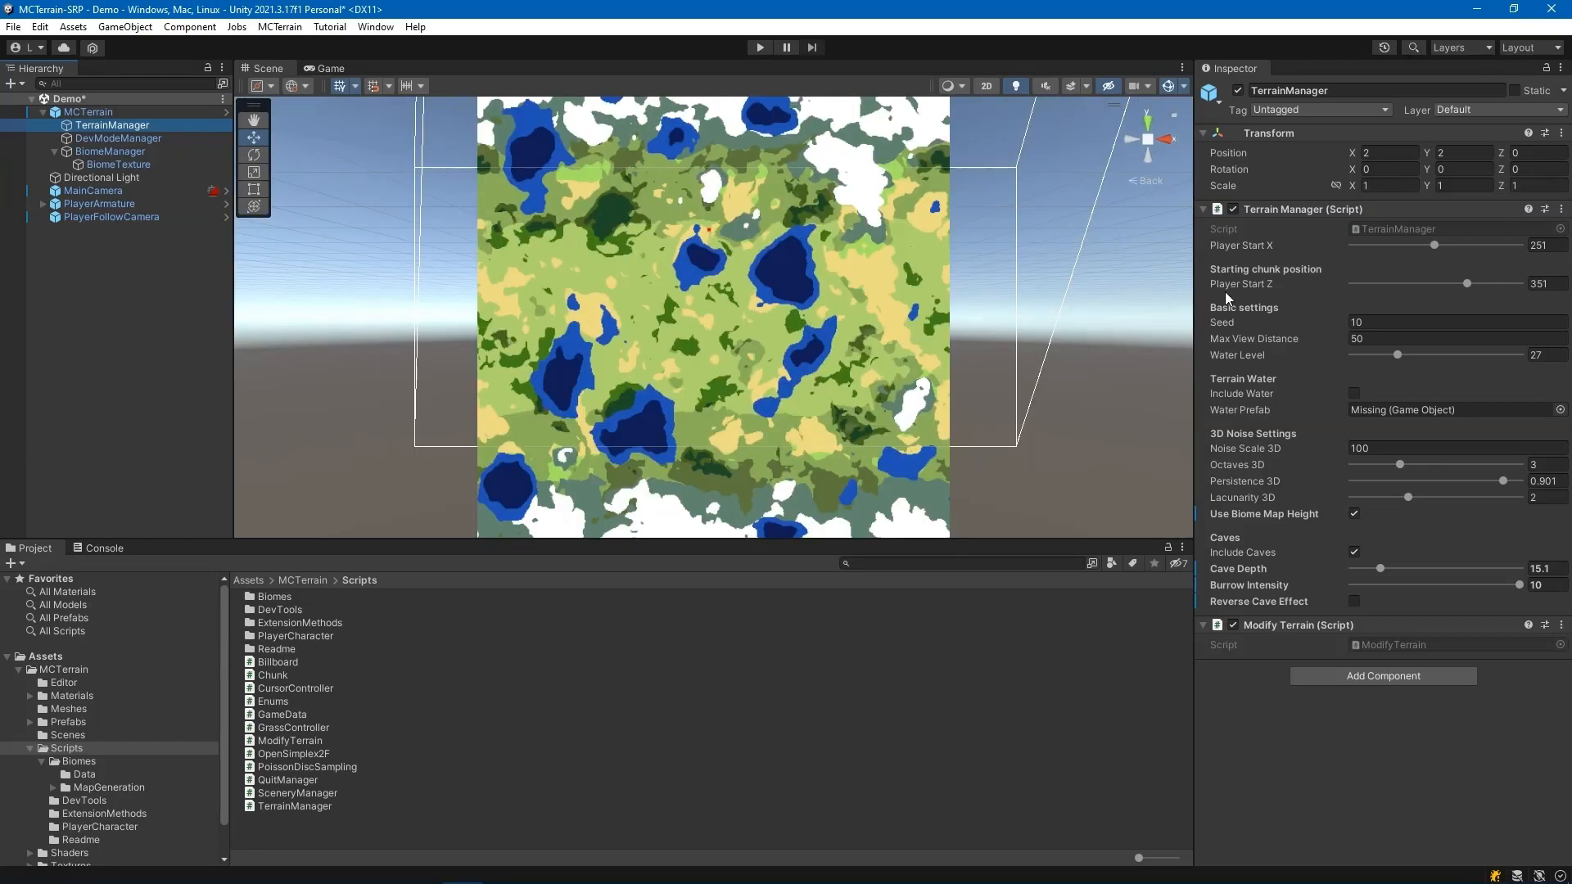
{"action": "mouse_move", "coordinate": [1309, 244]}
{"action": "mouse_move", "coordinate": [1251, 321]}
{"action": "mouse_move", "coordinate": [1316, 339]}
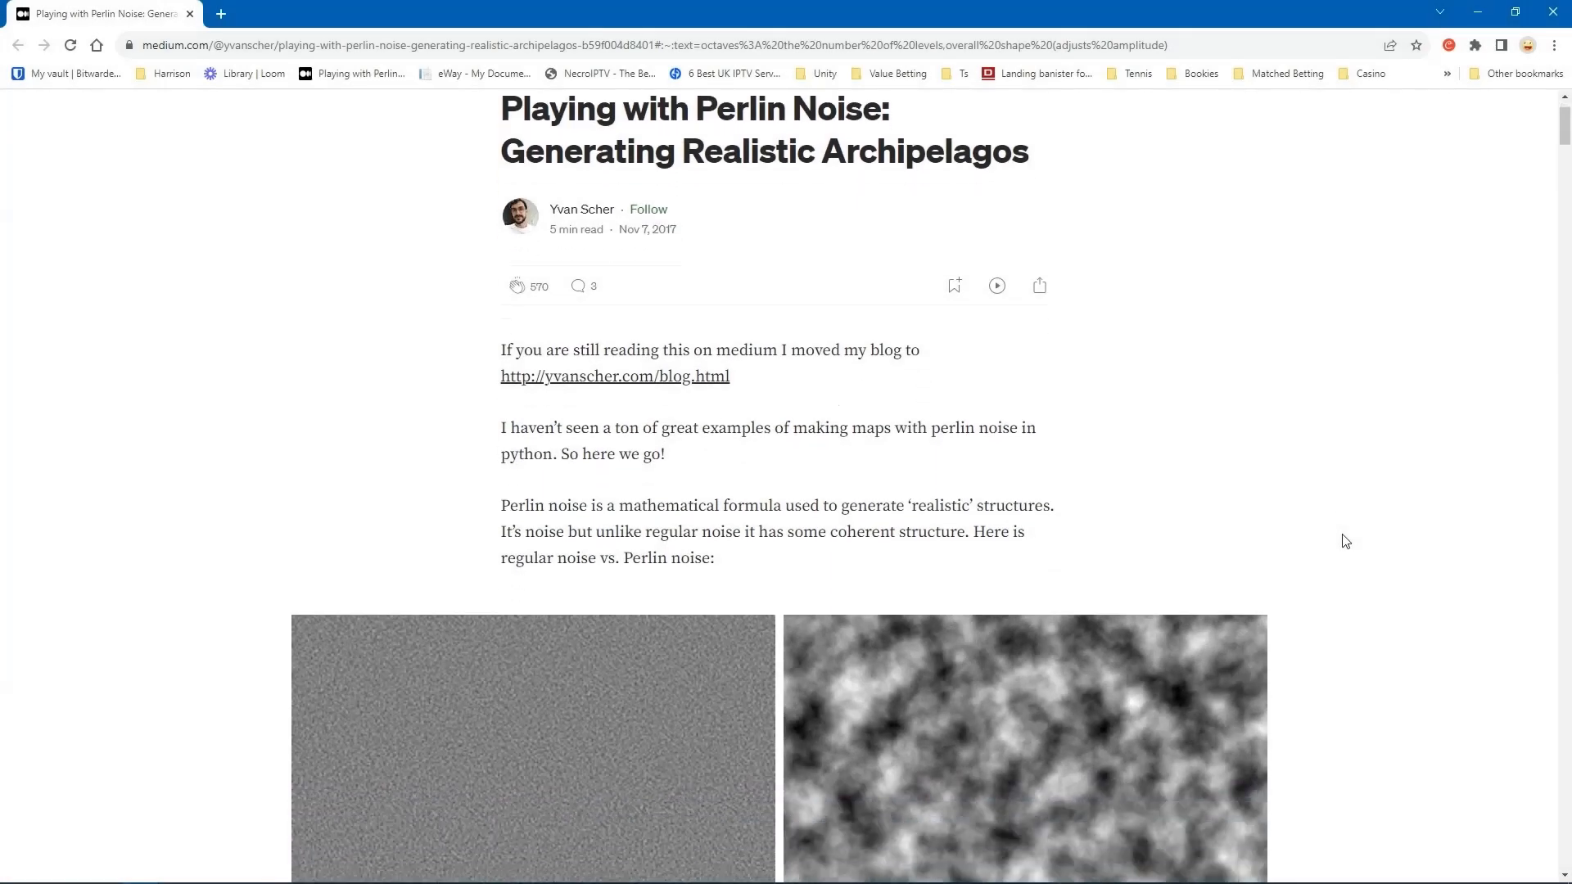
Switch to the browser and read the Perlin noise article's definitions of scale, octaves, lacunarity and persistence
{"action": "scroll", "coordinate": [1345, 542], "scroll_direction": "down", "scroll_amount": 9}
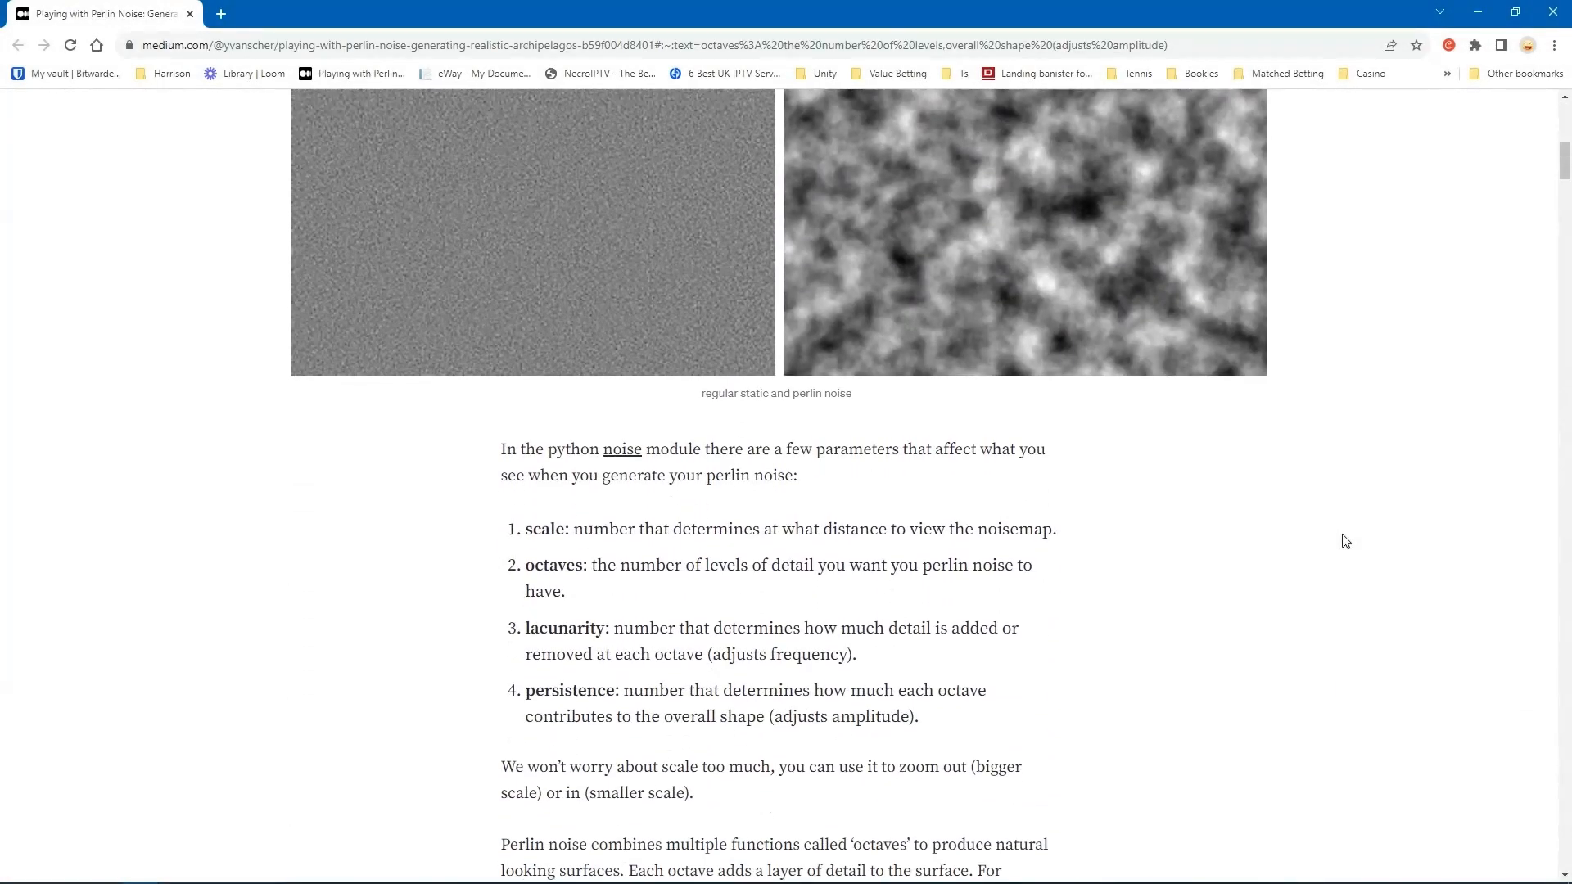
{"action": "scroll", "coordinate": [1144, 508], "scroll_direction": "down", "scroll_amount": 1}
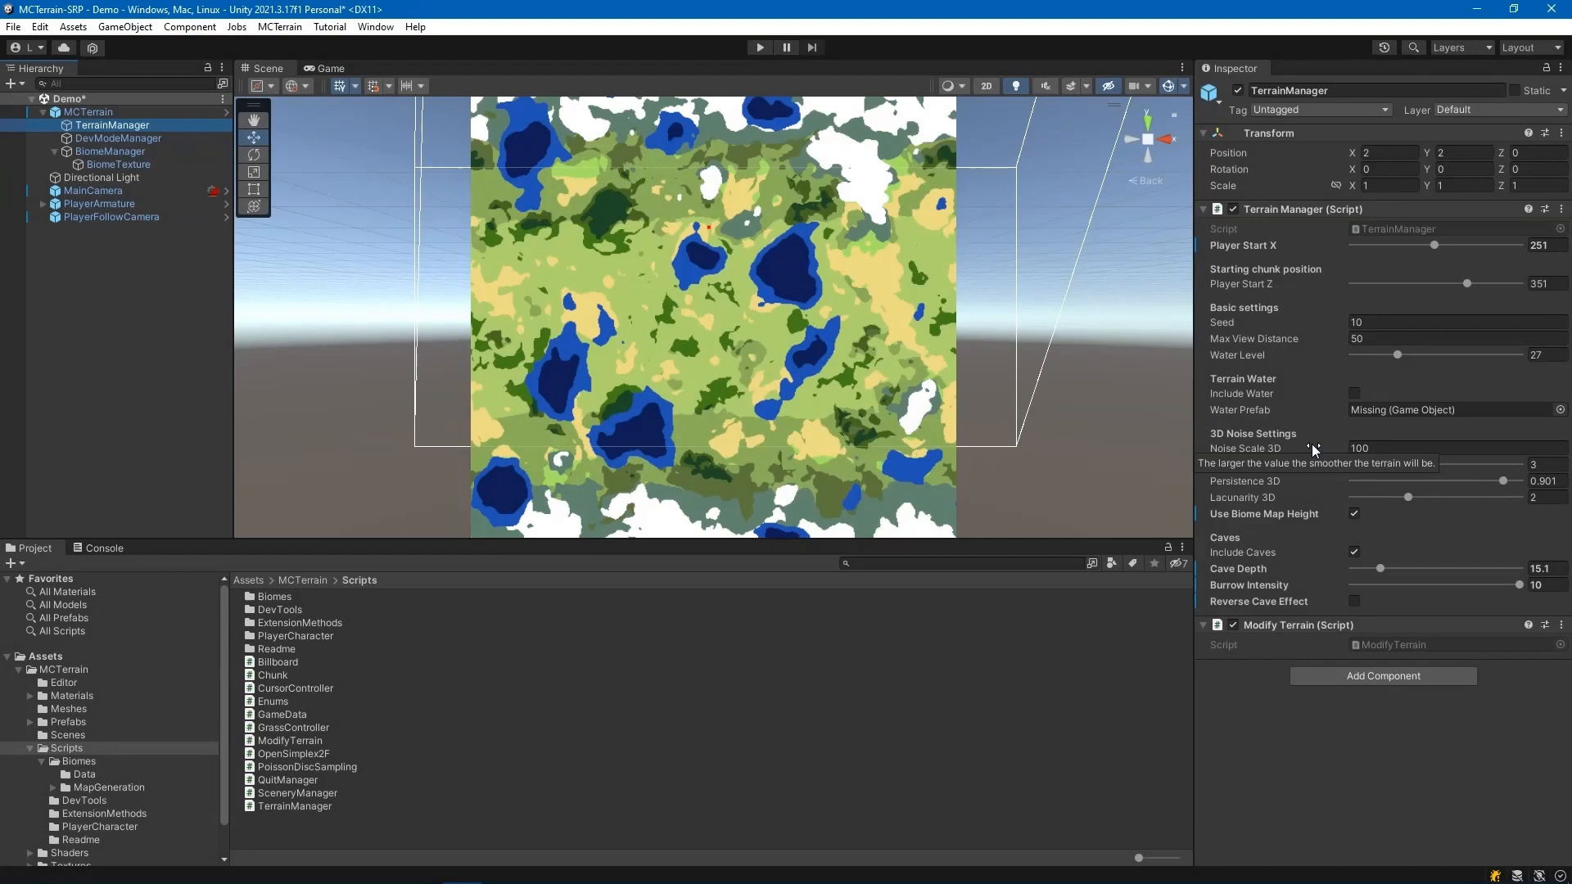
Return to Unity, run the game, walk through the grassland and caves to examine the original terrain, and stop the game
{"action": "left_click", "coordinate": [760, 47]}
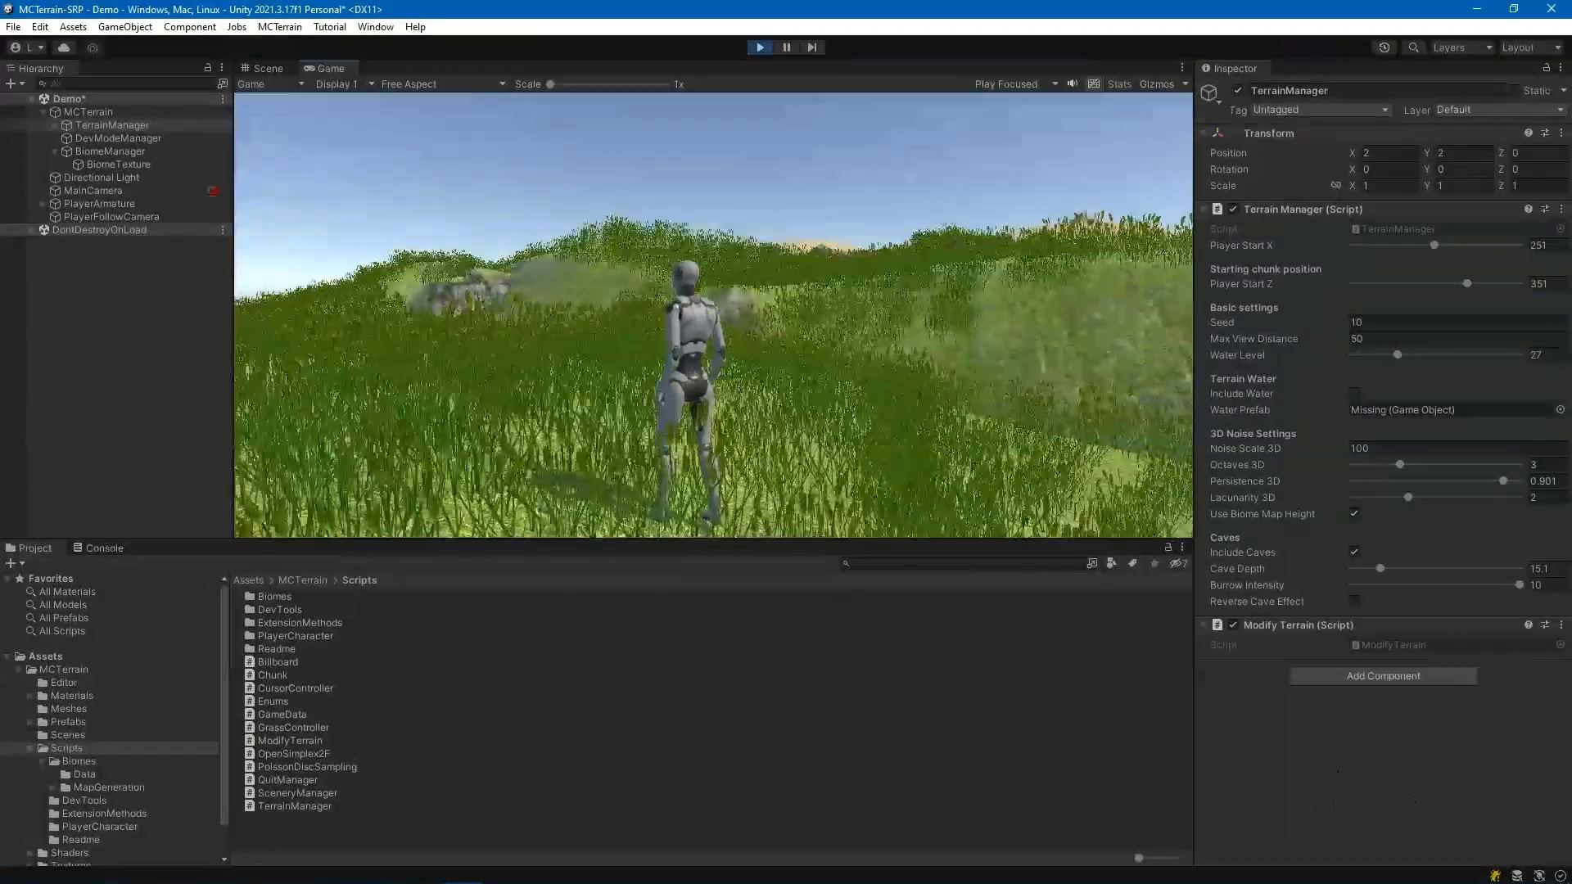
{"action": "key", "text": "w"}
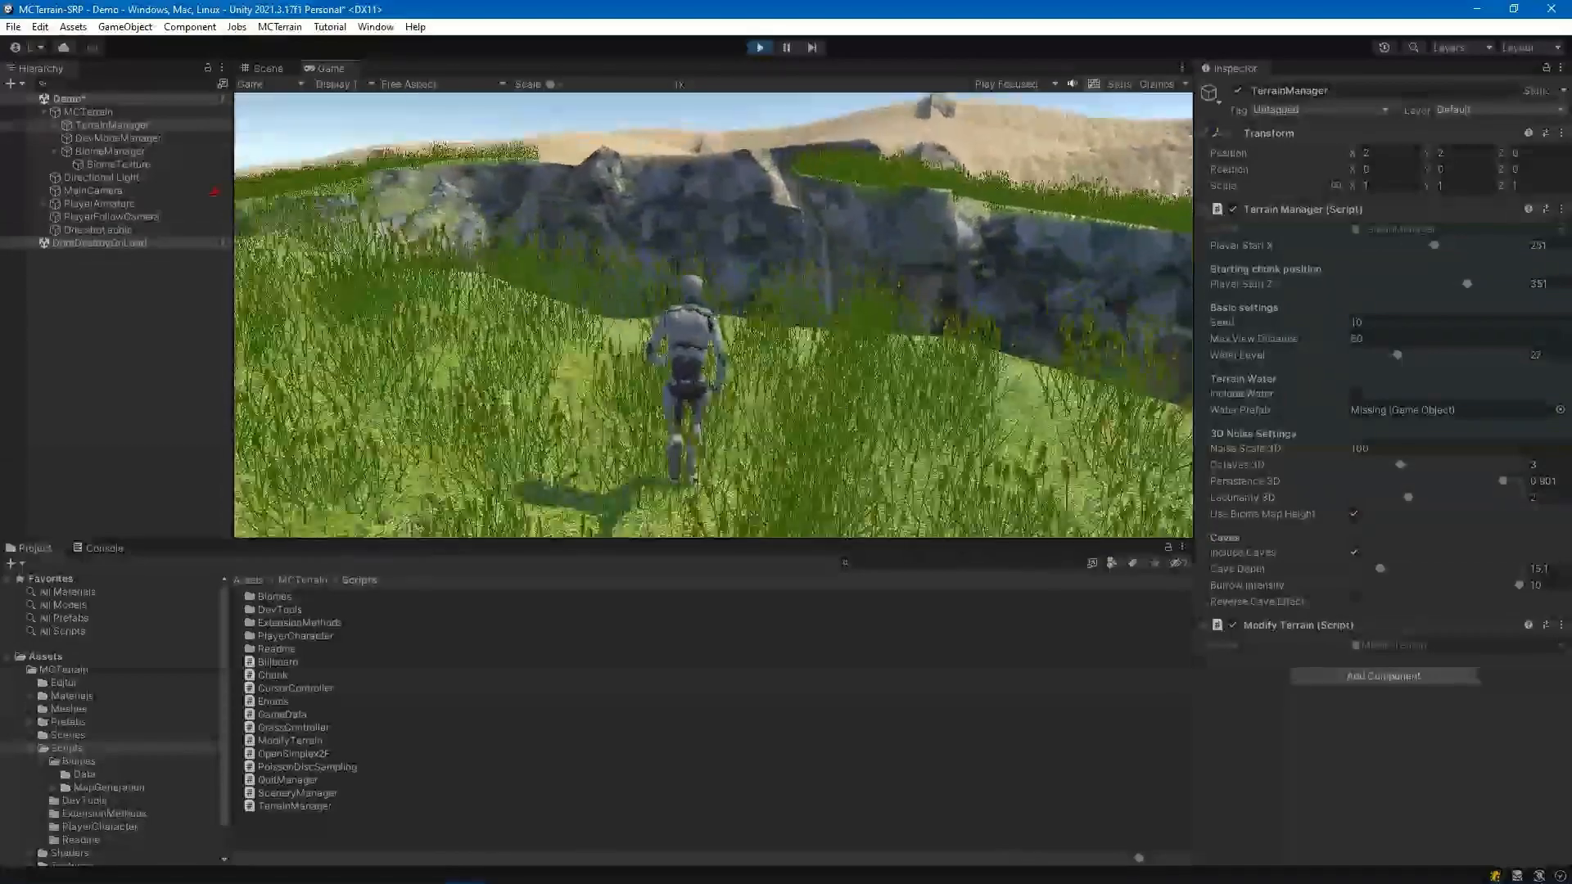
{"action": "key", "text": "w"}
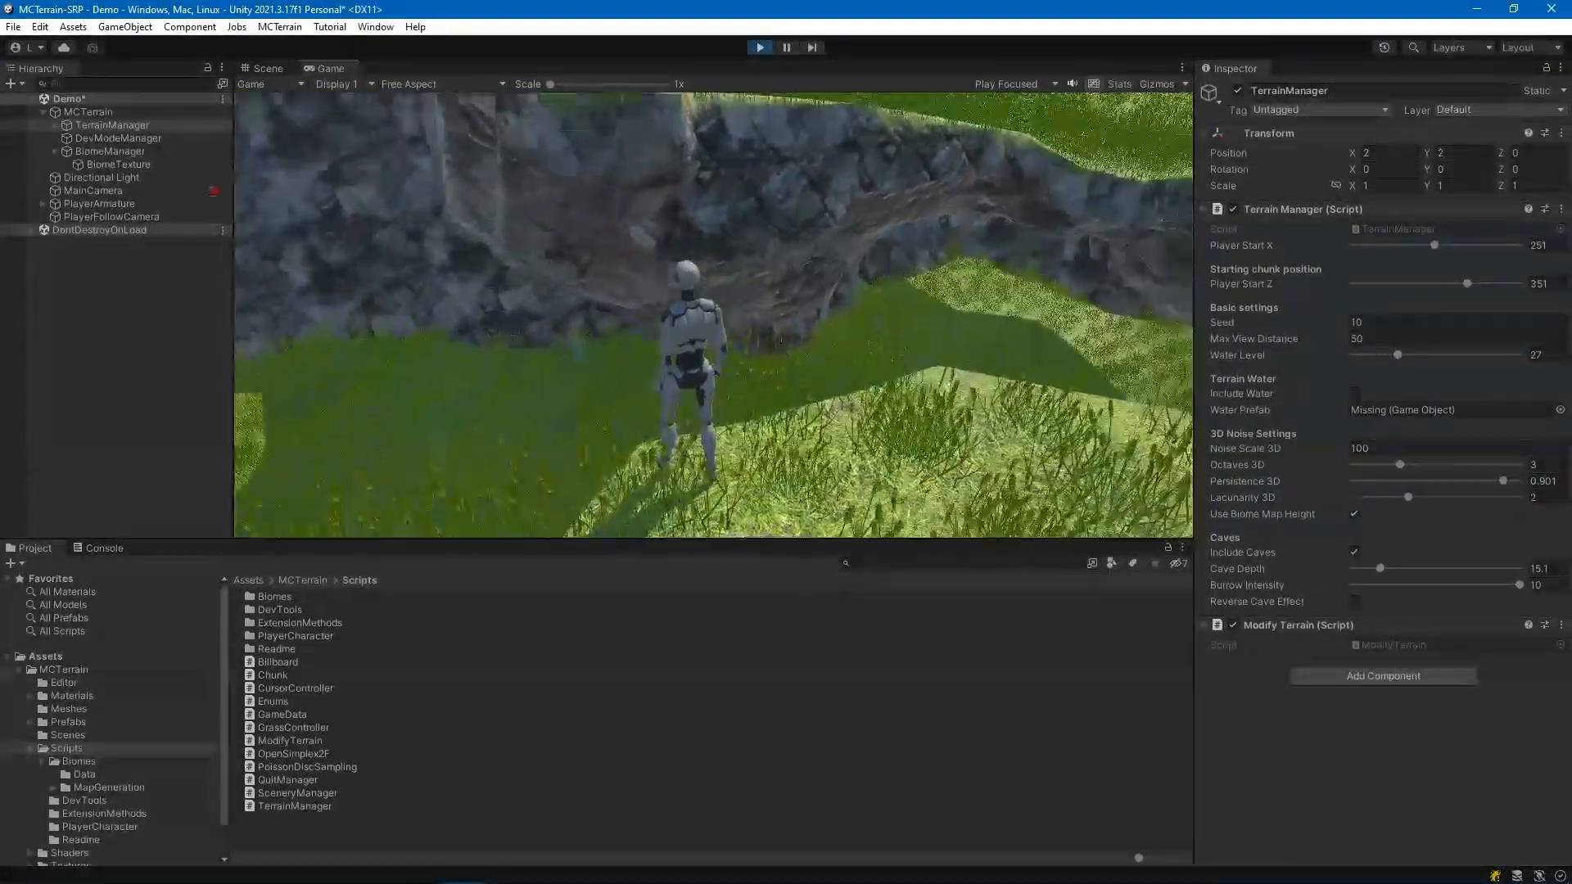
{"action": "key", "text": "w"}
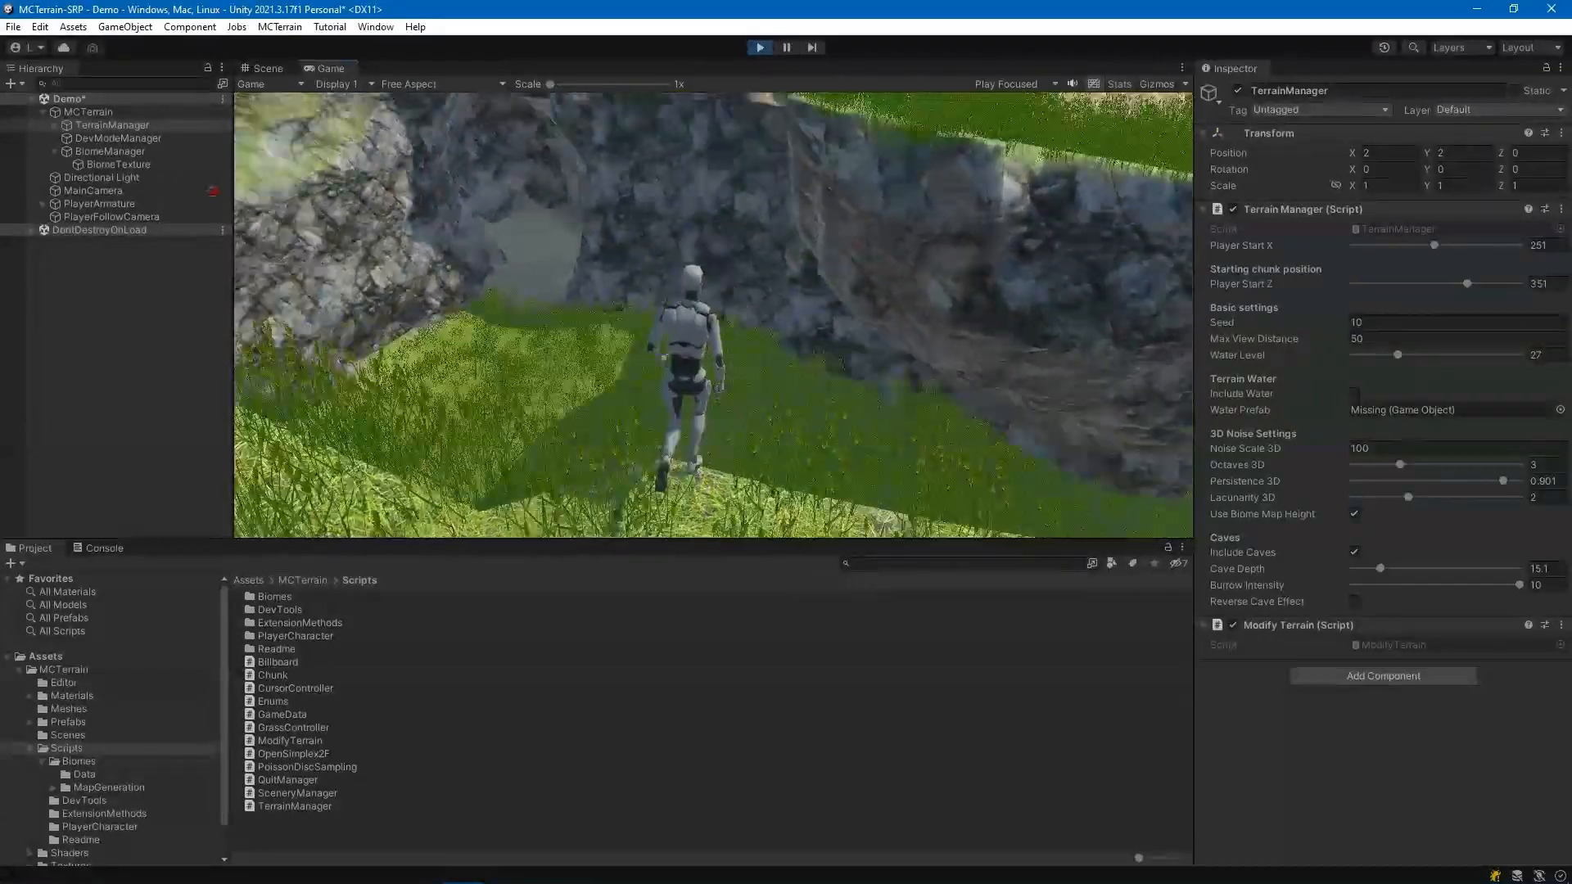
{"action": "key", "text": "w"}
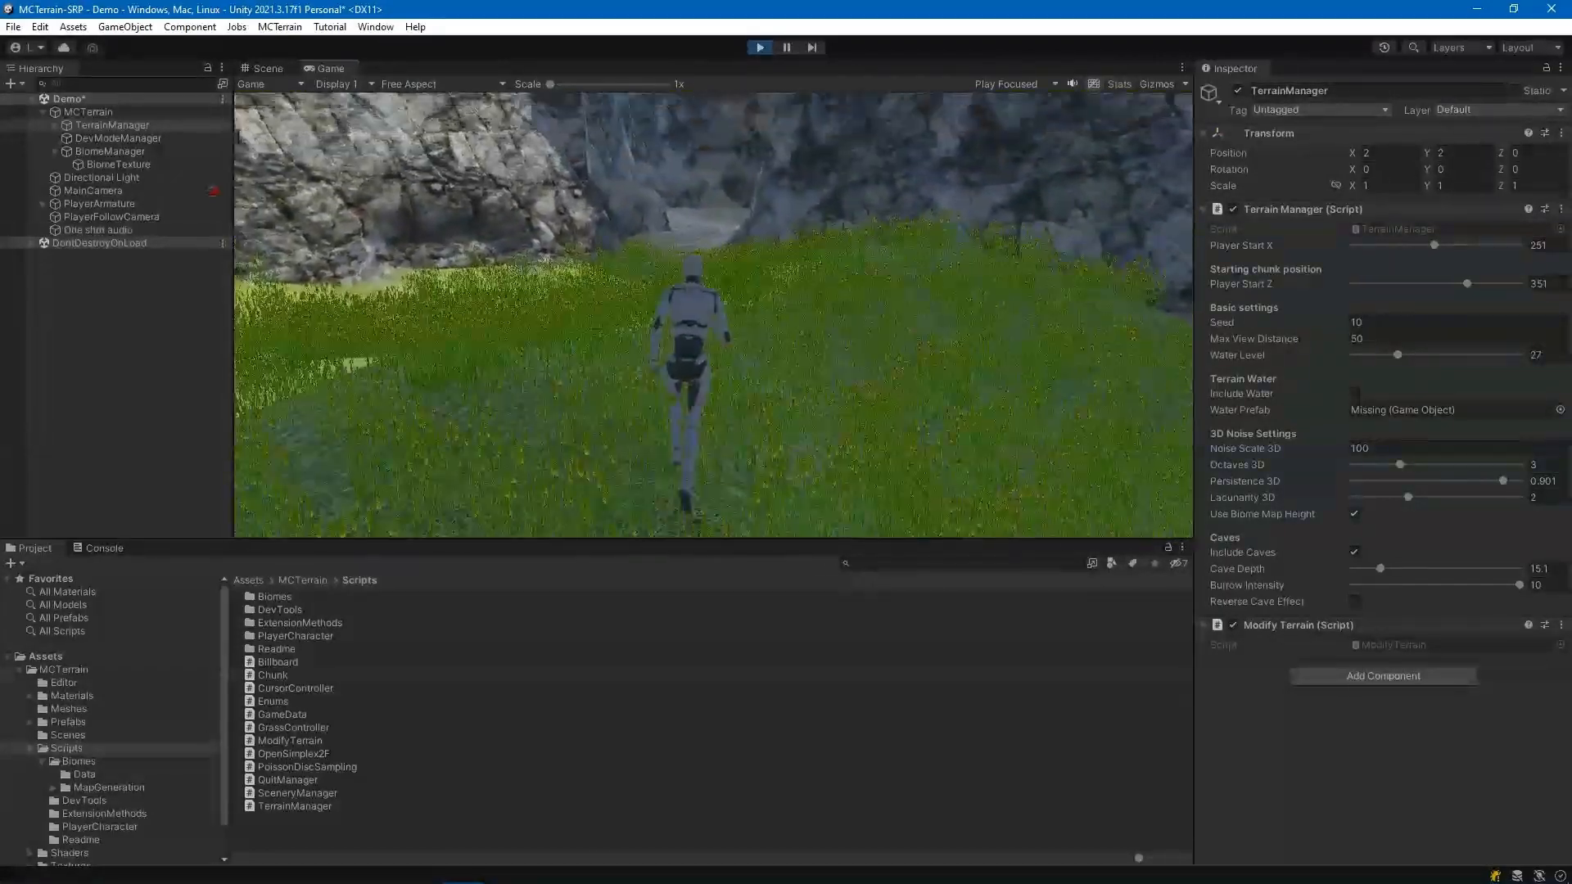
{"action": "key", "text": "w"}
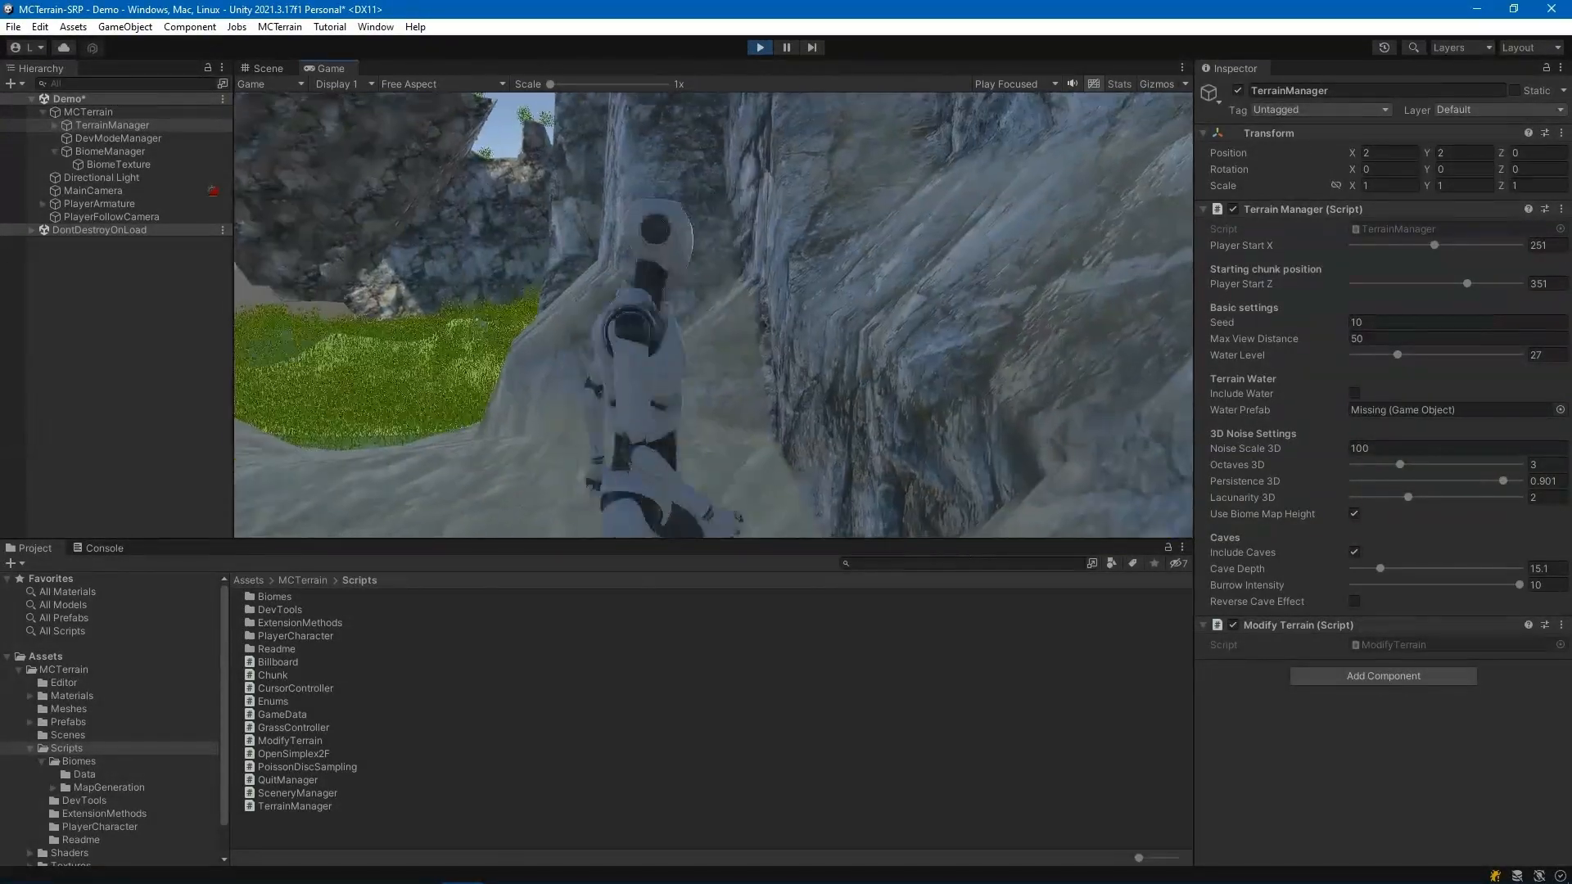
{"action": "key", "text": "w"}
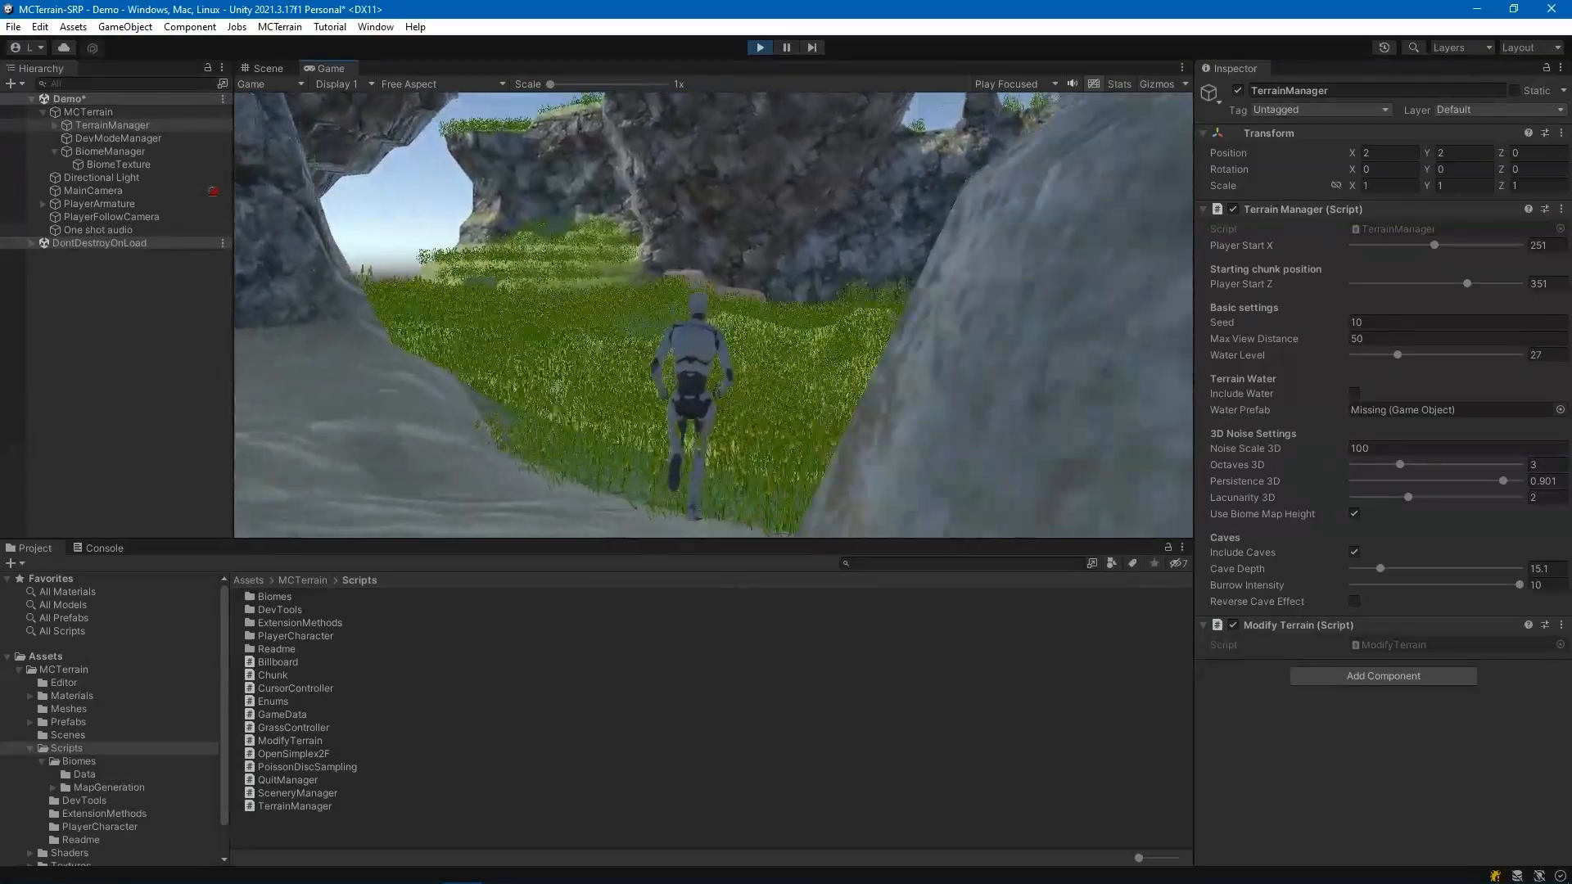
{"action": "key", "text": "w"}
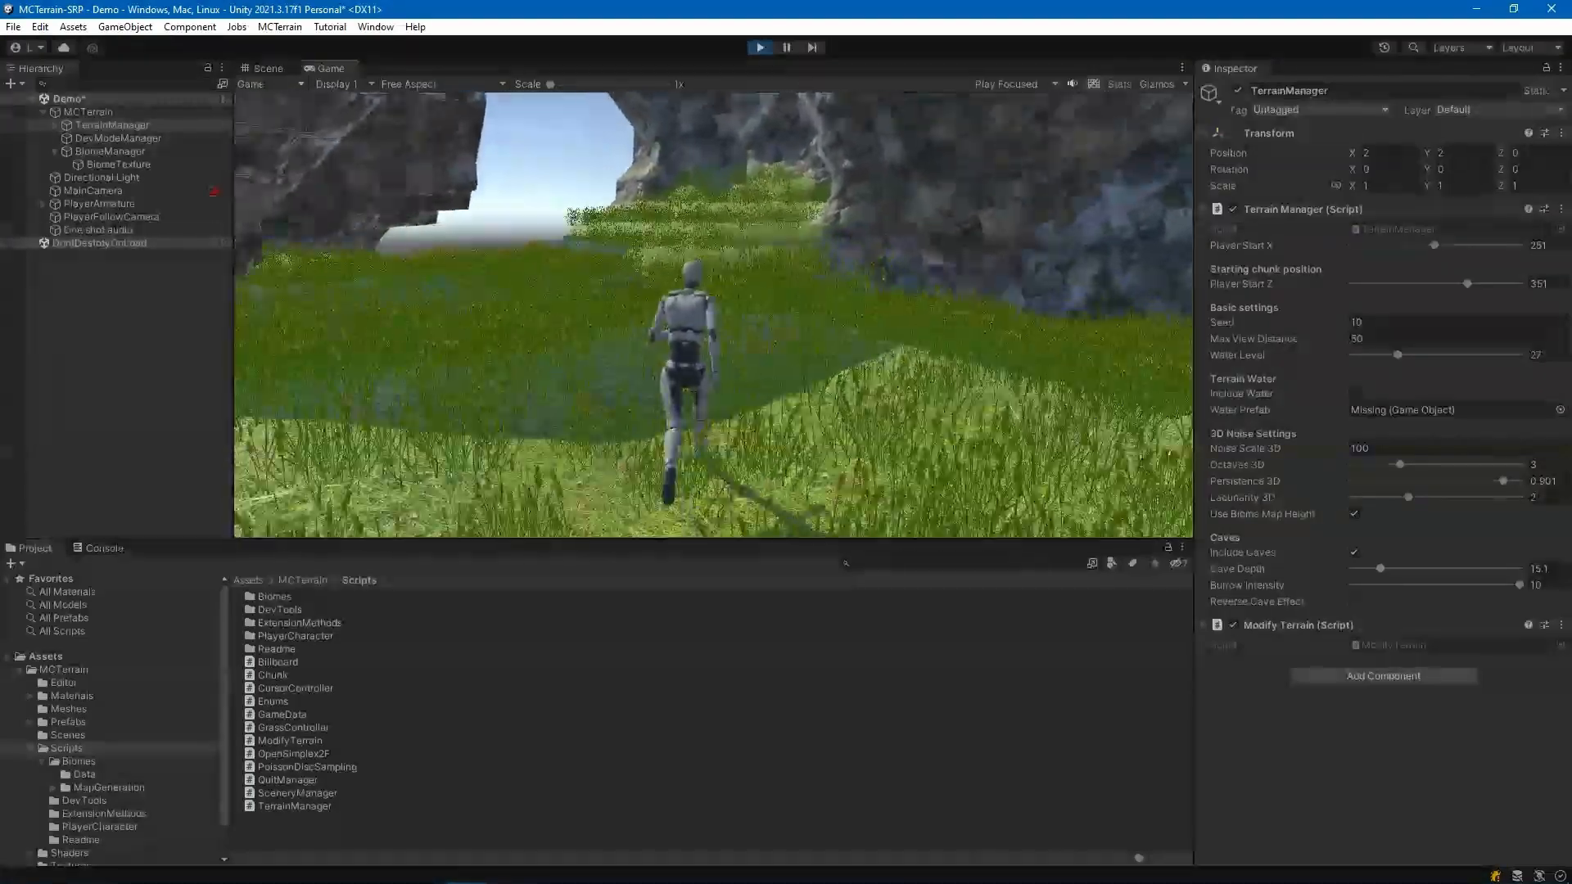
{"action": "key", "text": "w"}
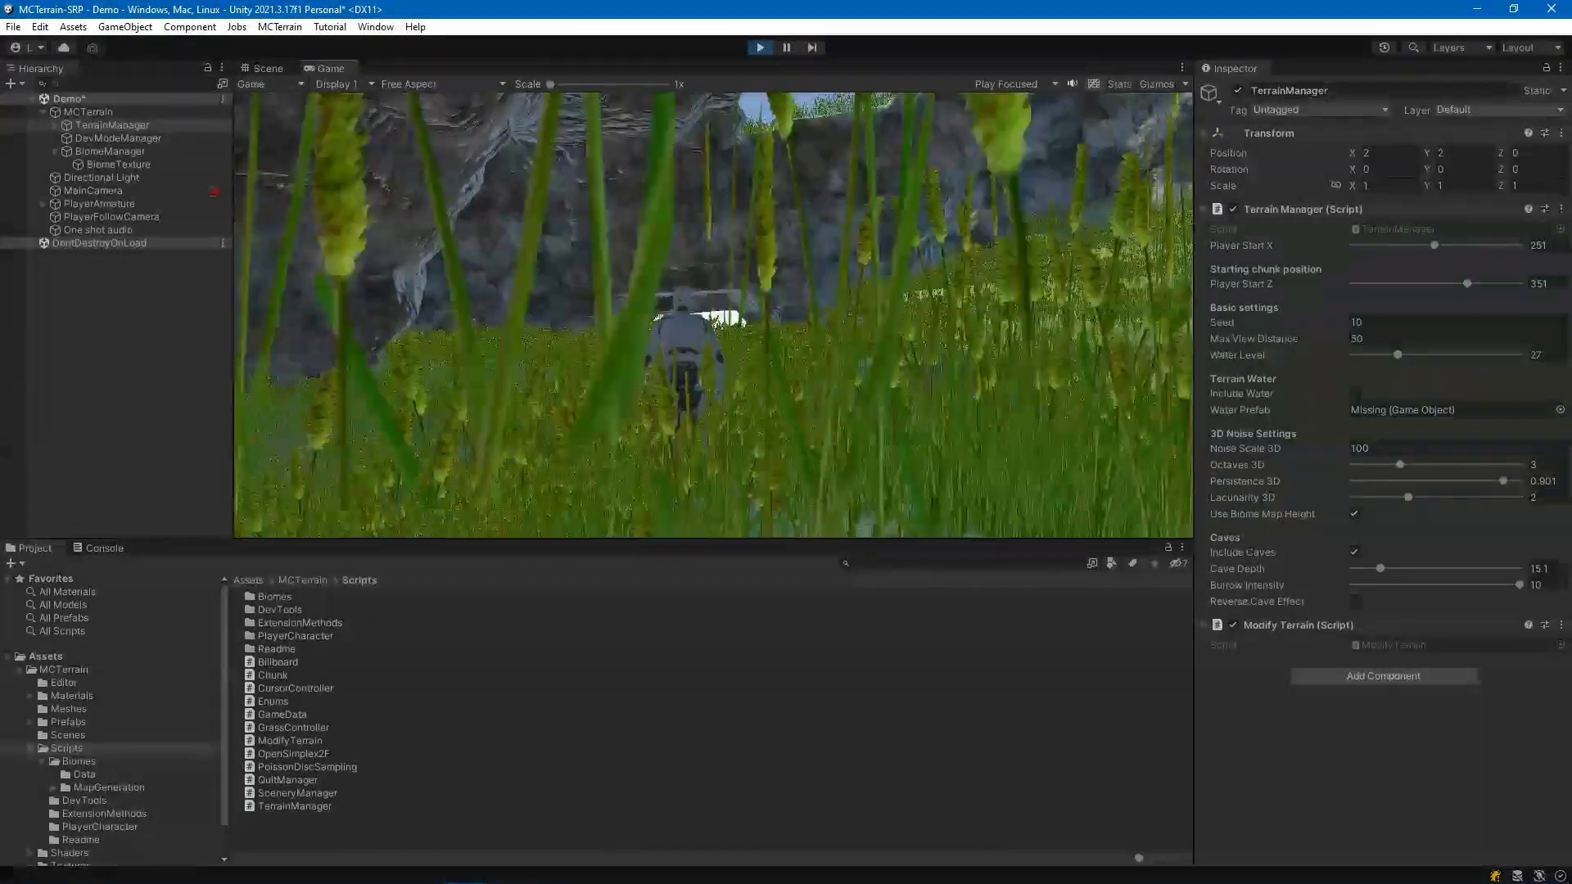
{"action": "key", "text": "w"}
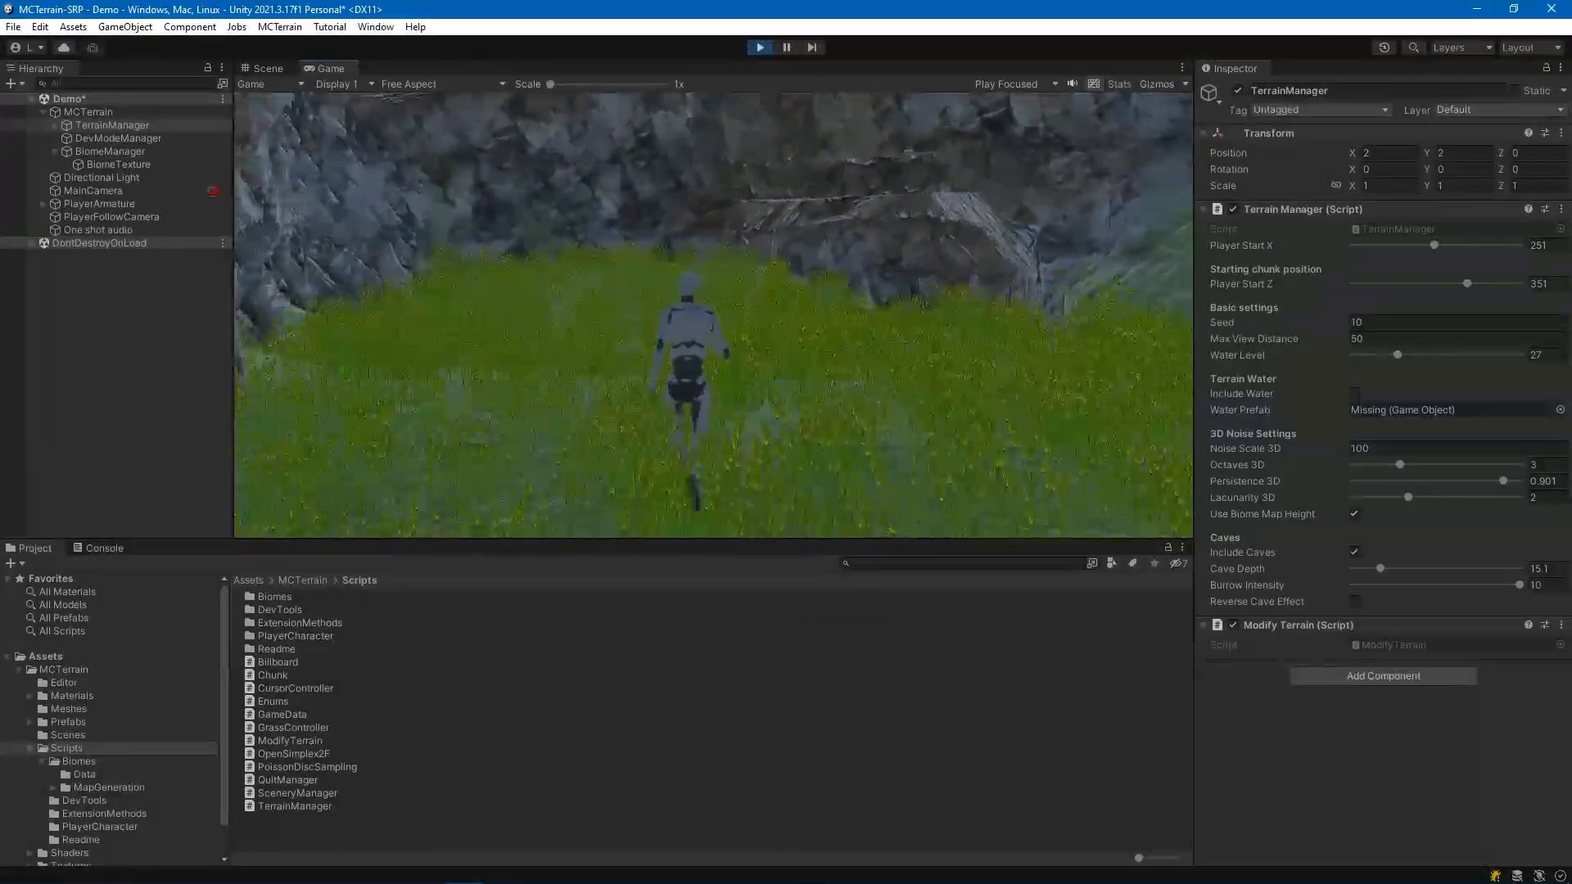
{"action": "key", "text": "w"}
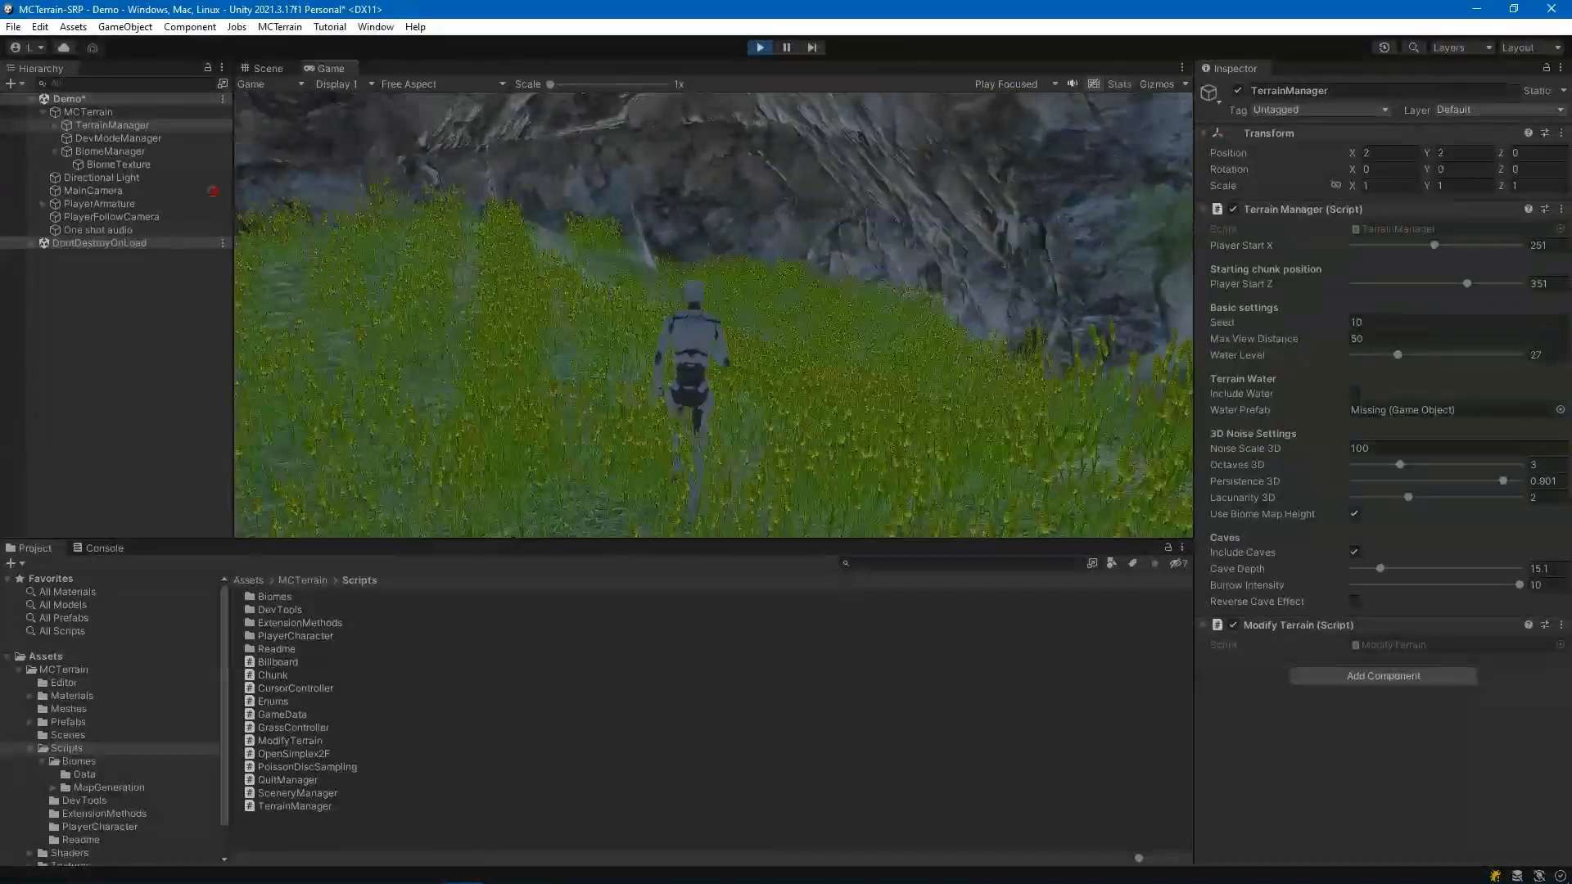
{"action": "key", "text": "w"}
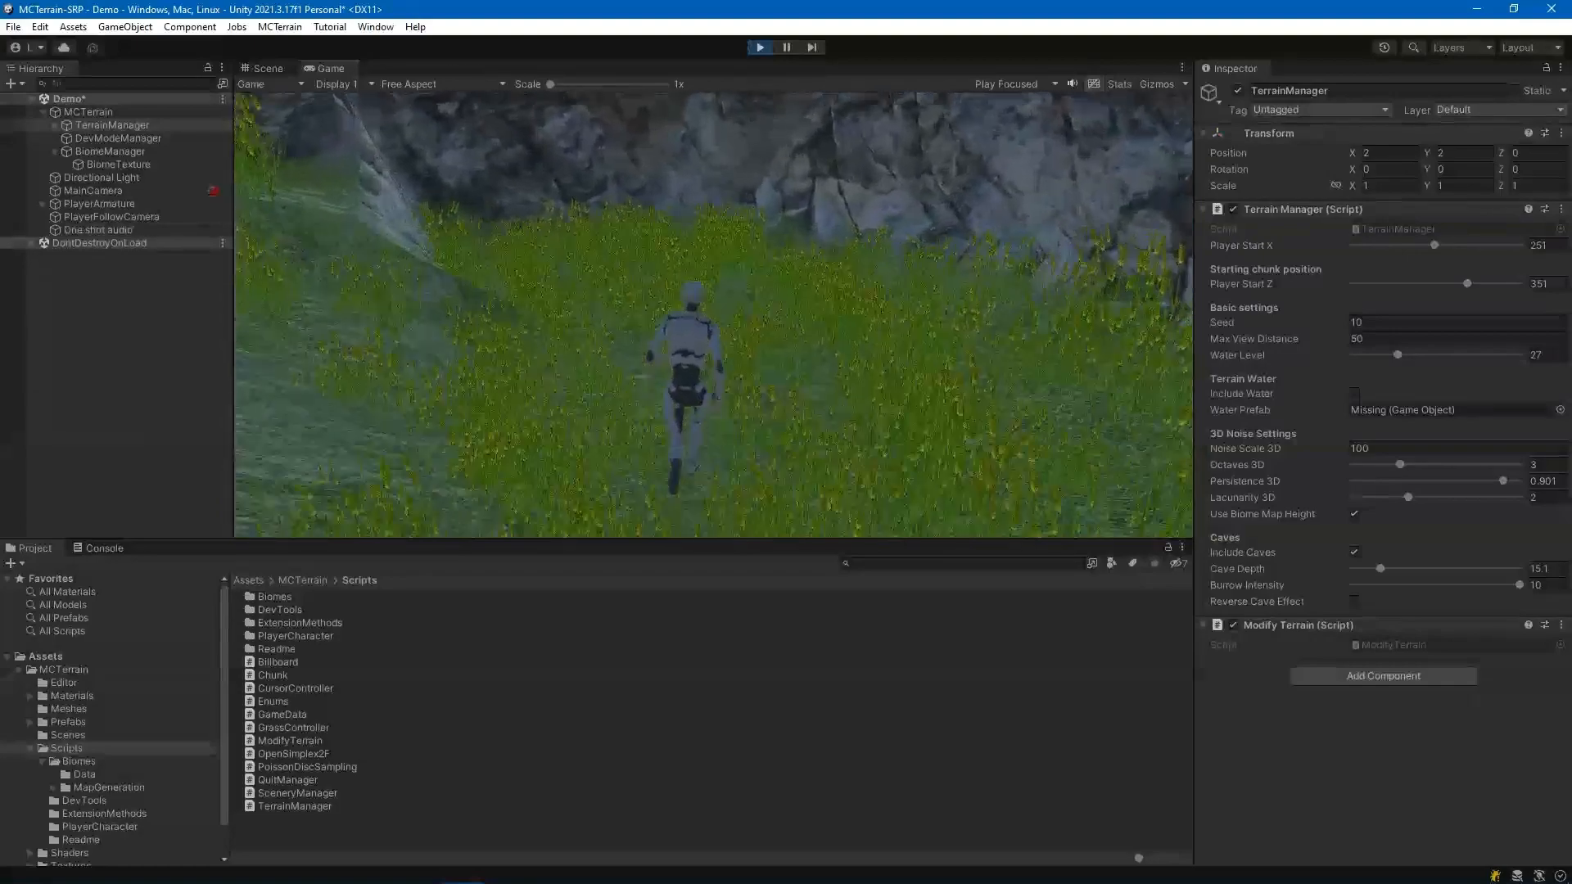
{"action": "key", "text": "w"}
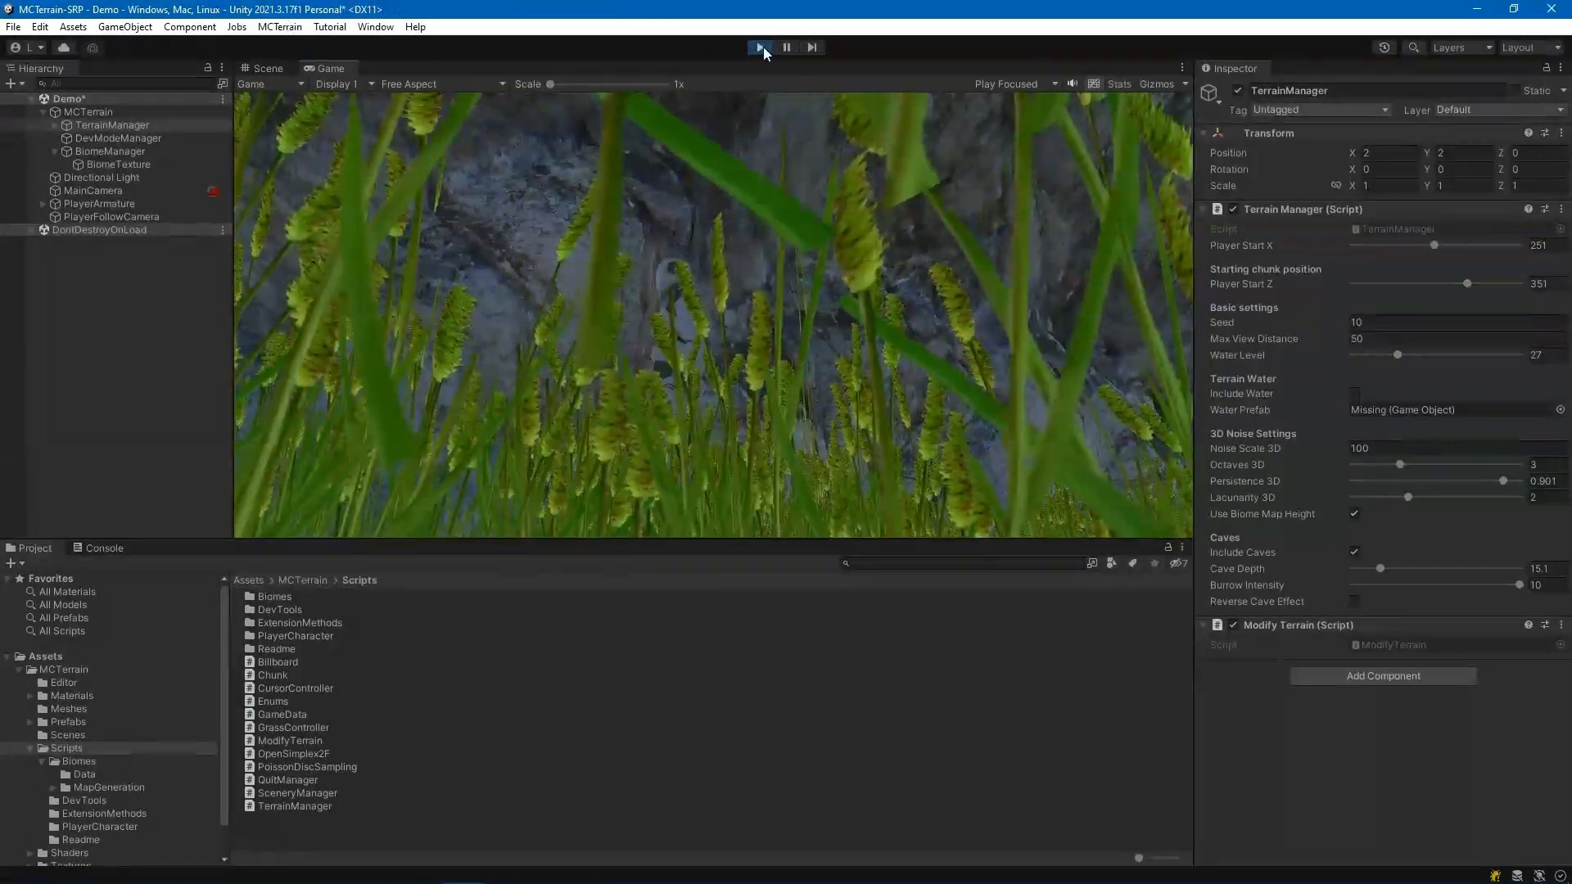
{"action": "left_click", "coordinate": [760, 47]}
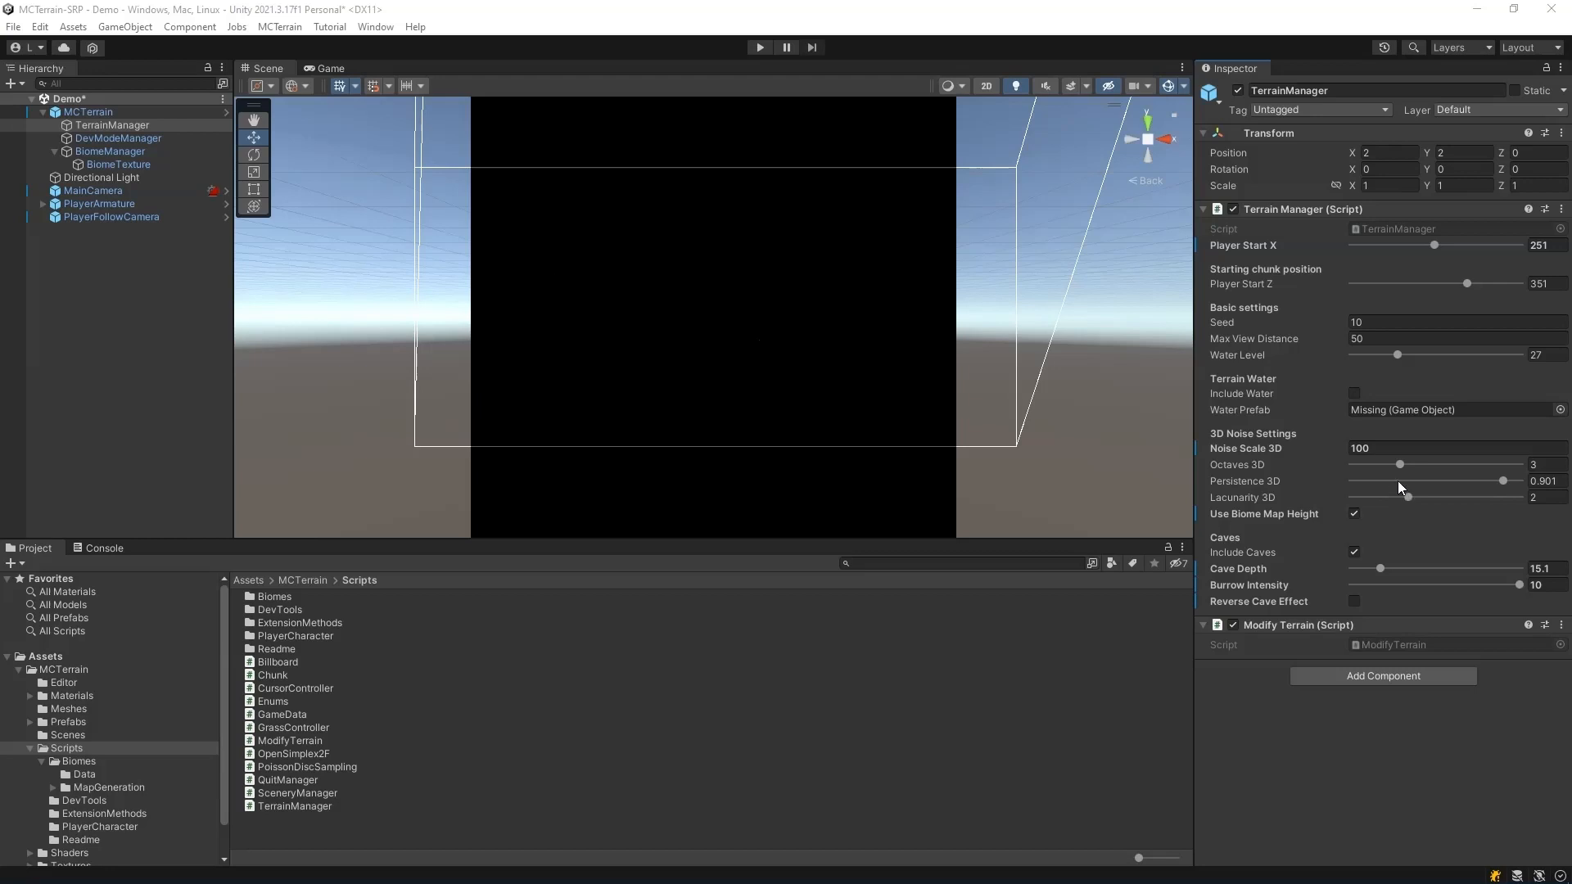
Set the Terrain Manager's Noise Scale 3D to 50 and run the game
{"action": "left_click", "coordinate": [1384, 448]}
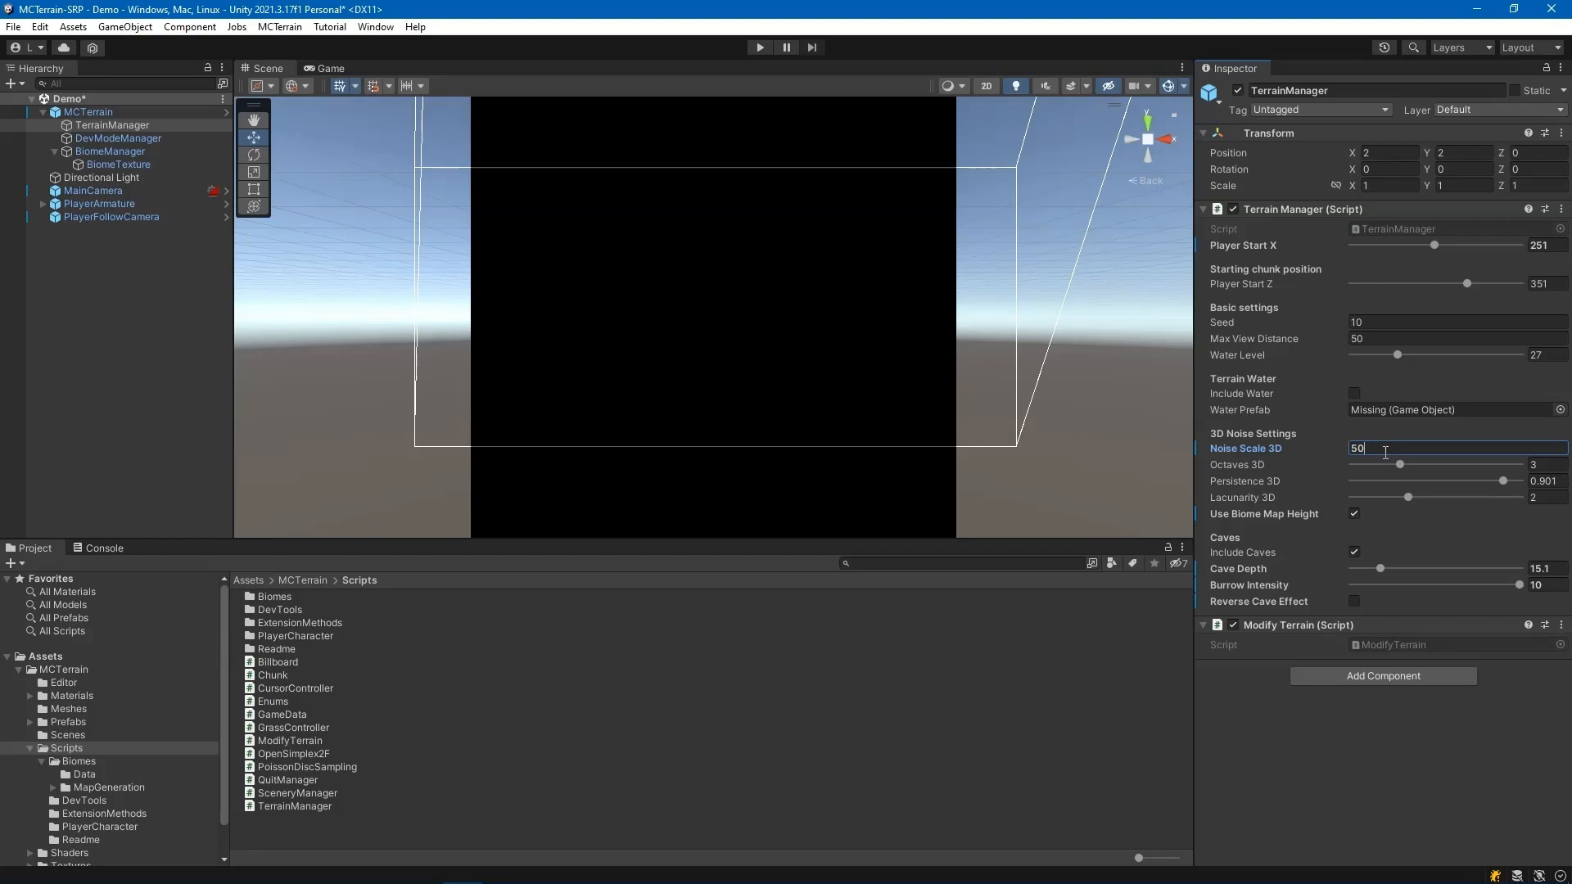
{"action": "left_click", "coordinate": [755, 47]}
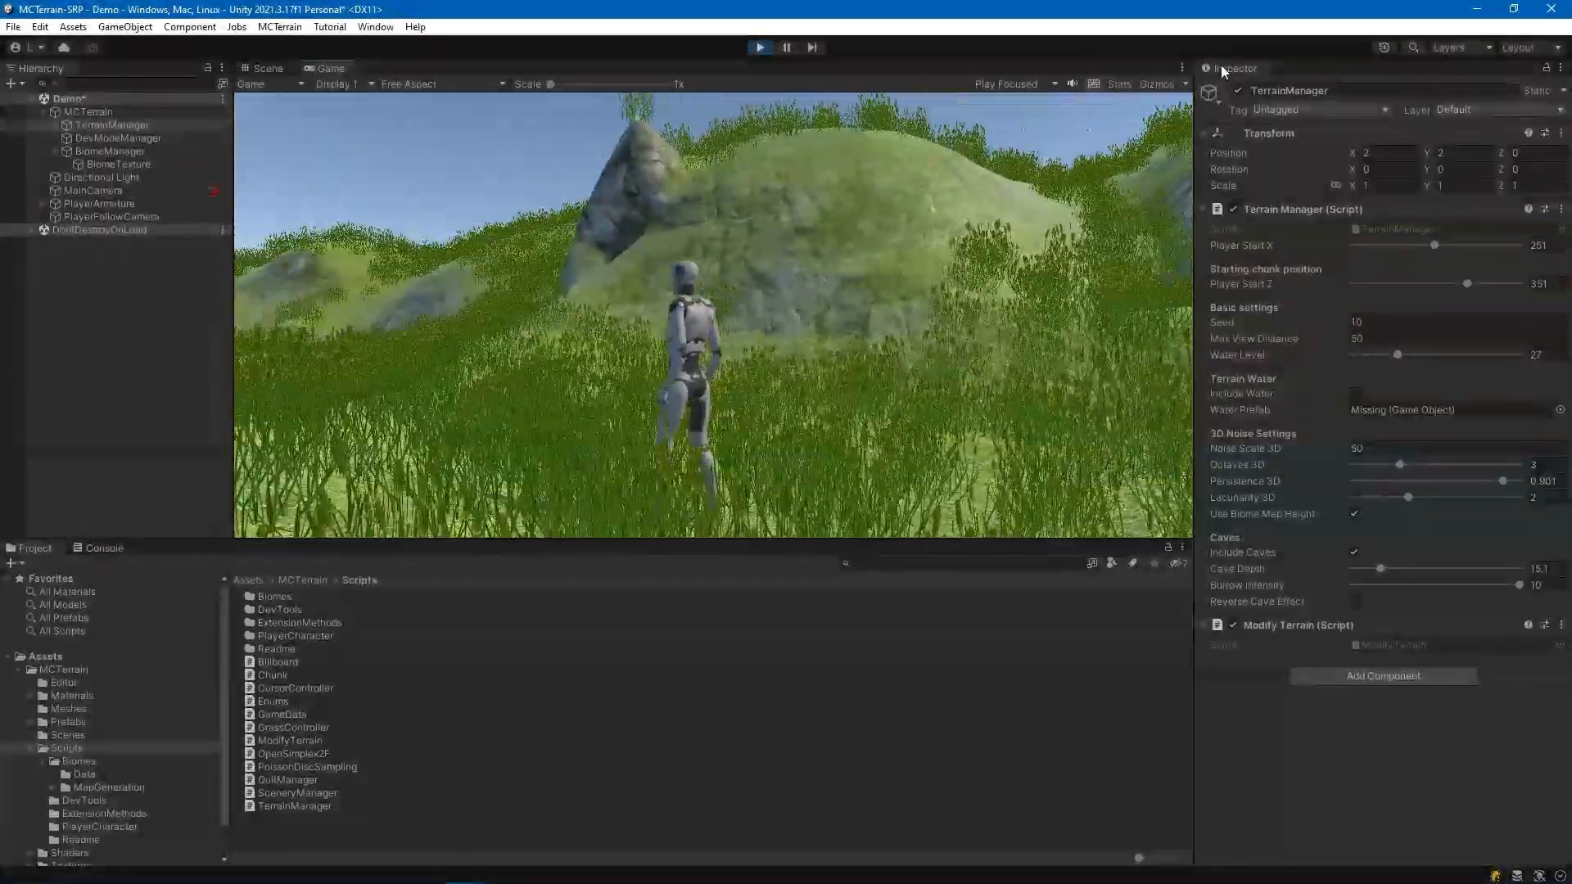
Walk and jump the character across the hills and rocky hollows to examine the terrain at noise scale 50, and end the test
{"action": "key", "text": "w"}
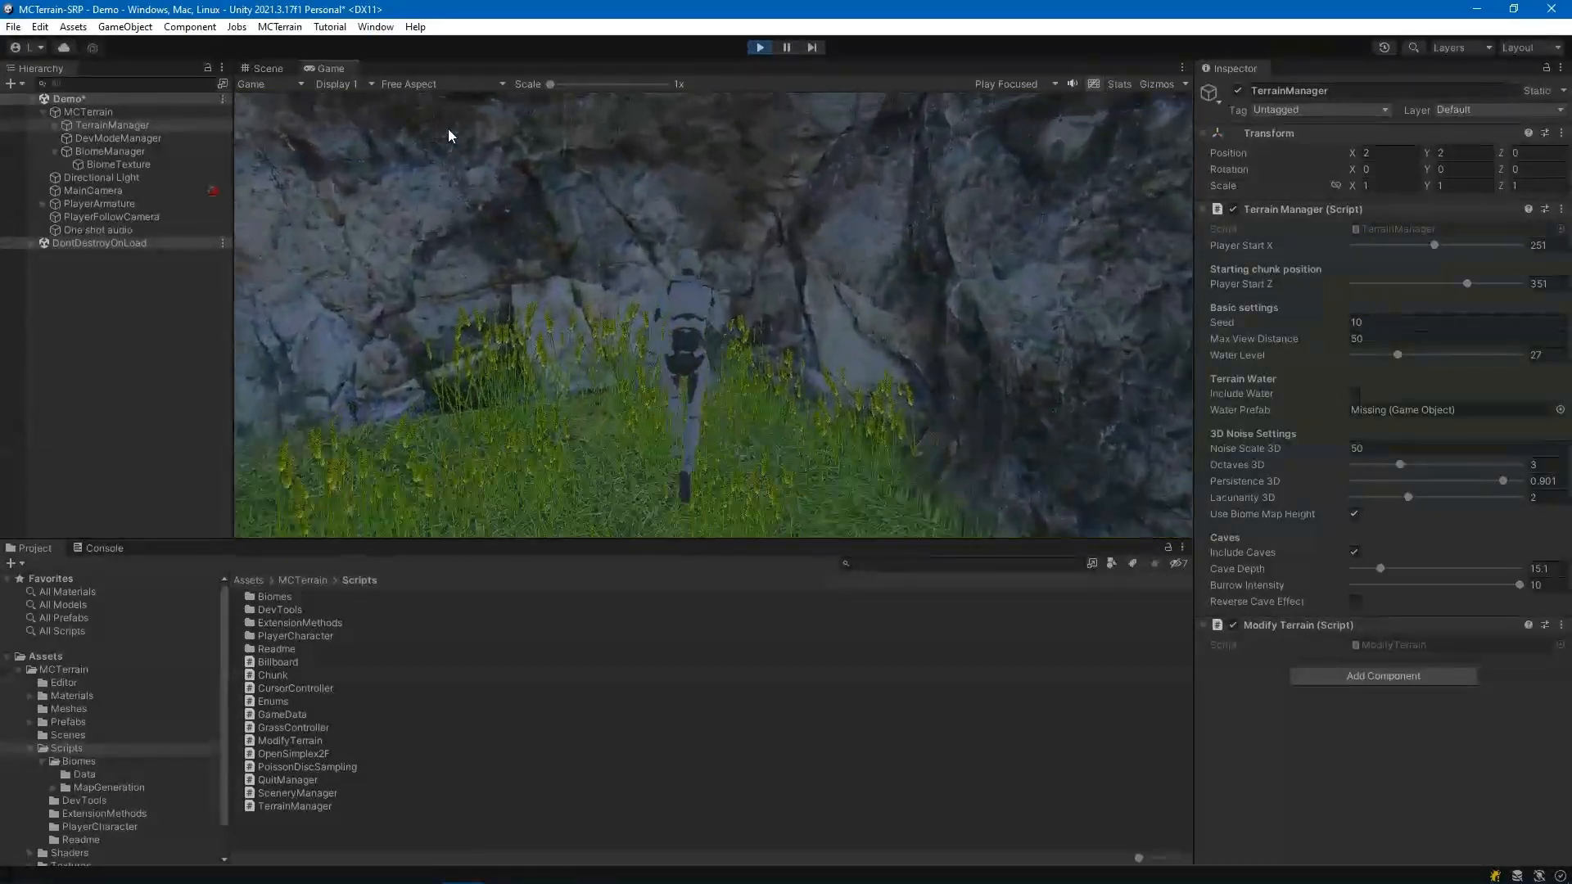
{"action": "left_click", "coordinate": [448, 132]}
{"action": "key", "text": "w"}
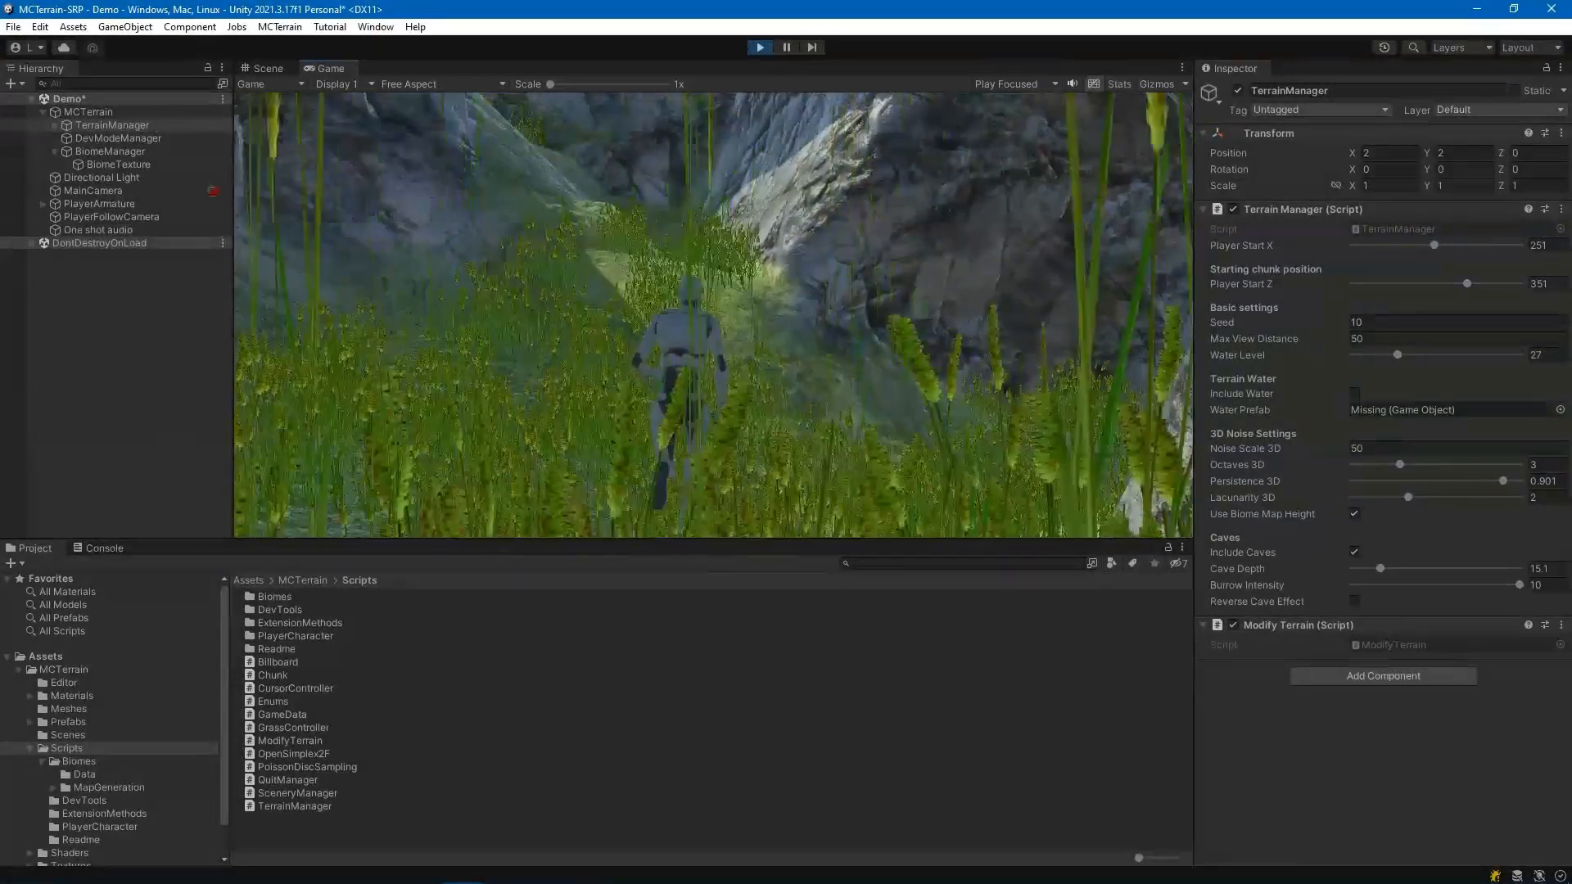
{"action": "key", "text": "space"}
{"action": "key", "text": "space"}
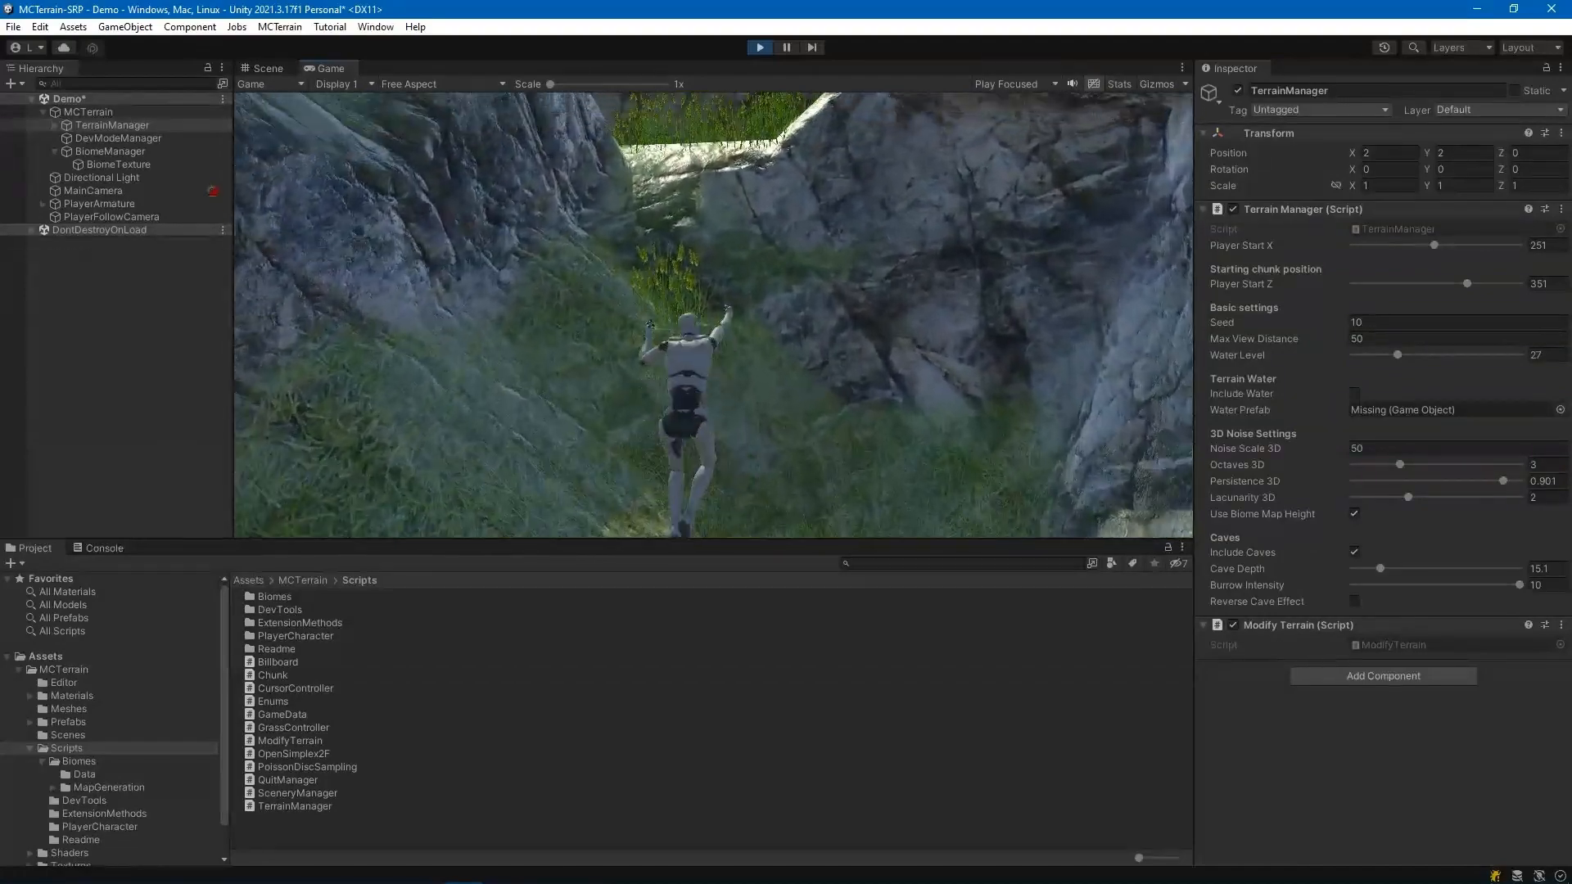
{"action": "key", "text": "space"}
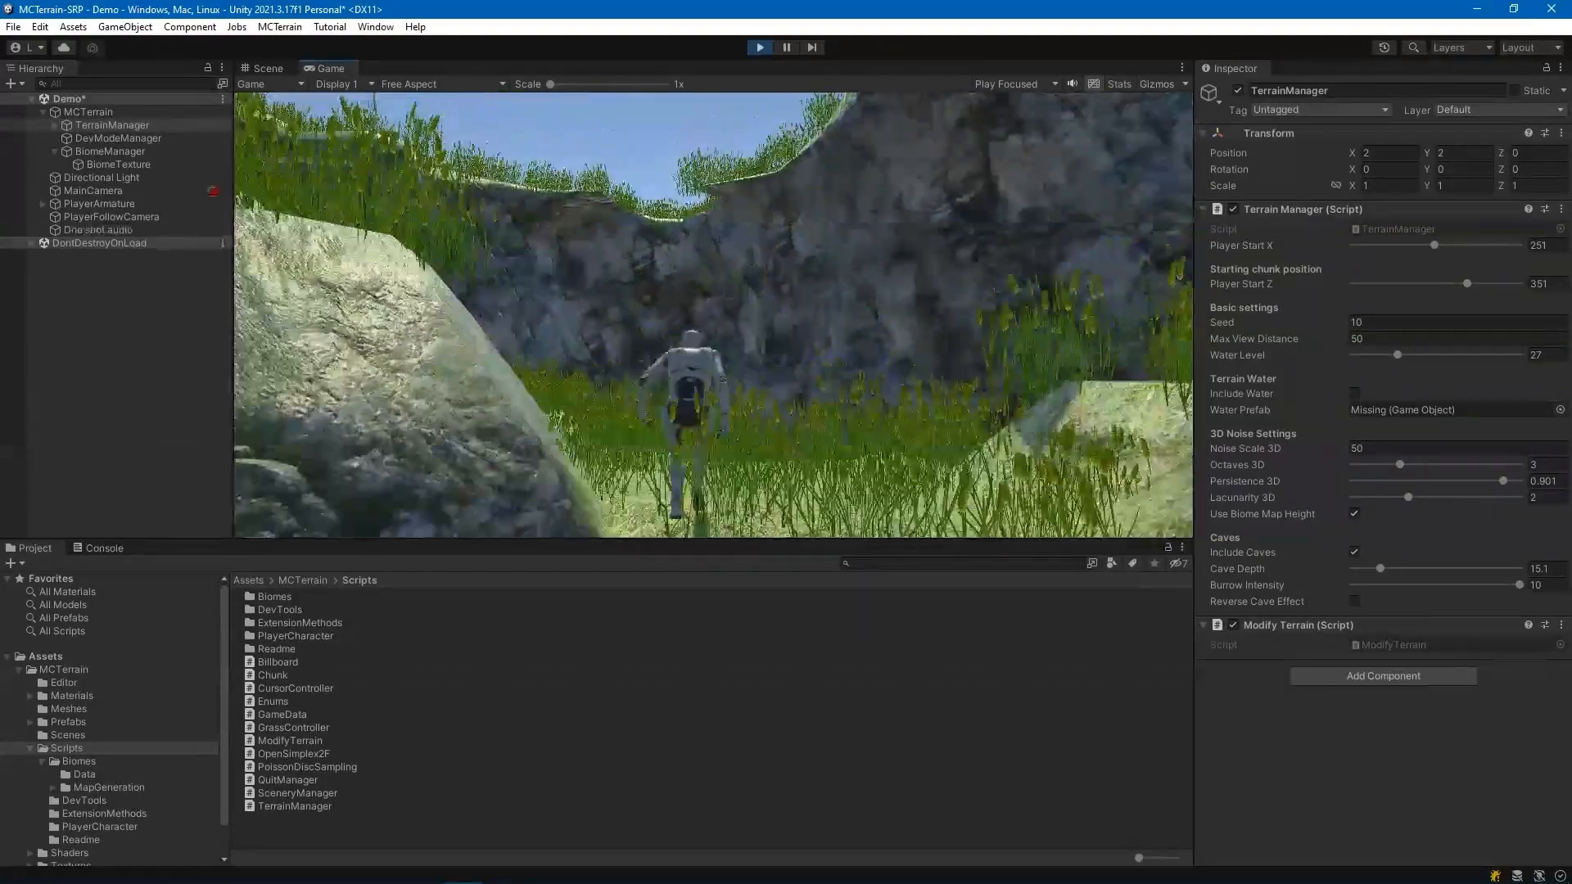
{"action": "key", "text": "space"}
{"action": "key", "text": "space"}
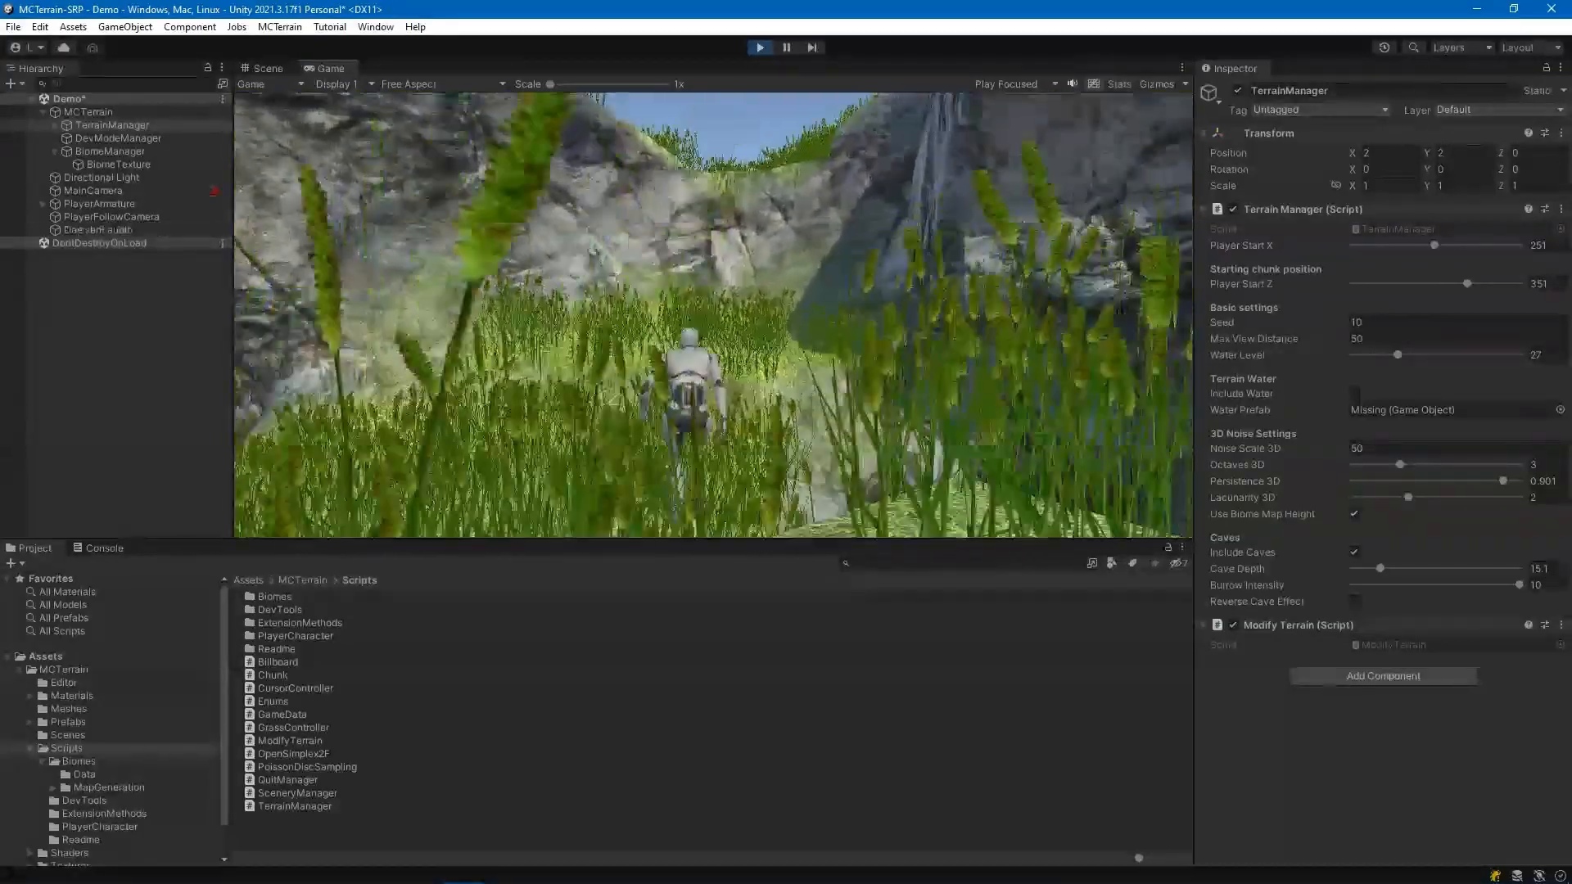
{"action": "key", "text": "space"}
{"action": "key", "text": "space"}
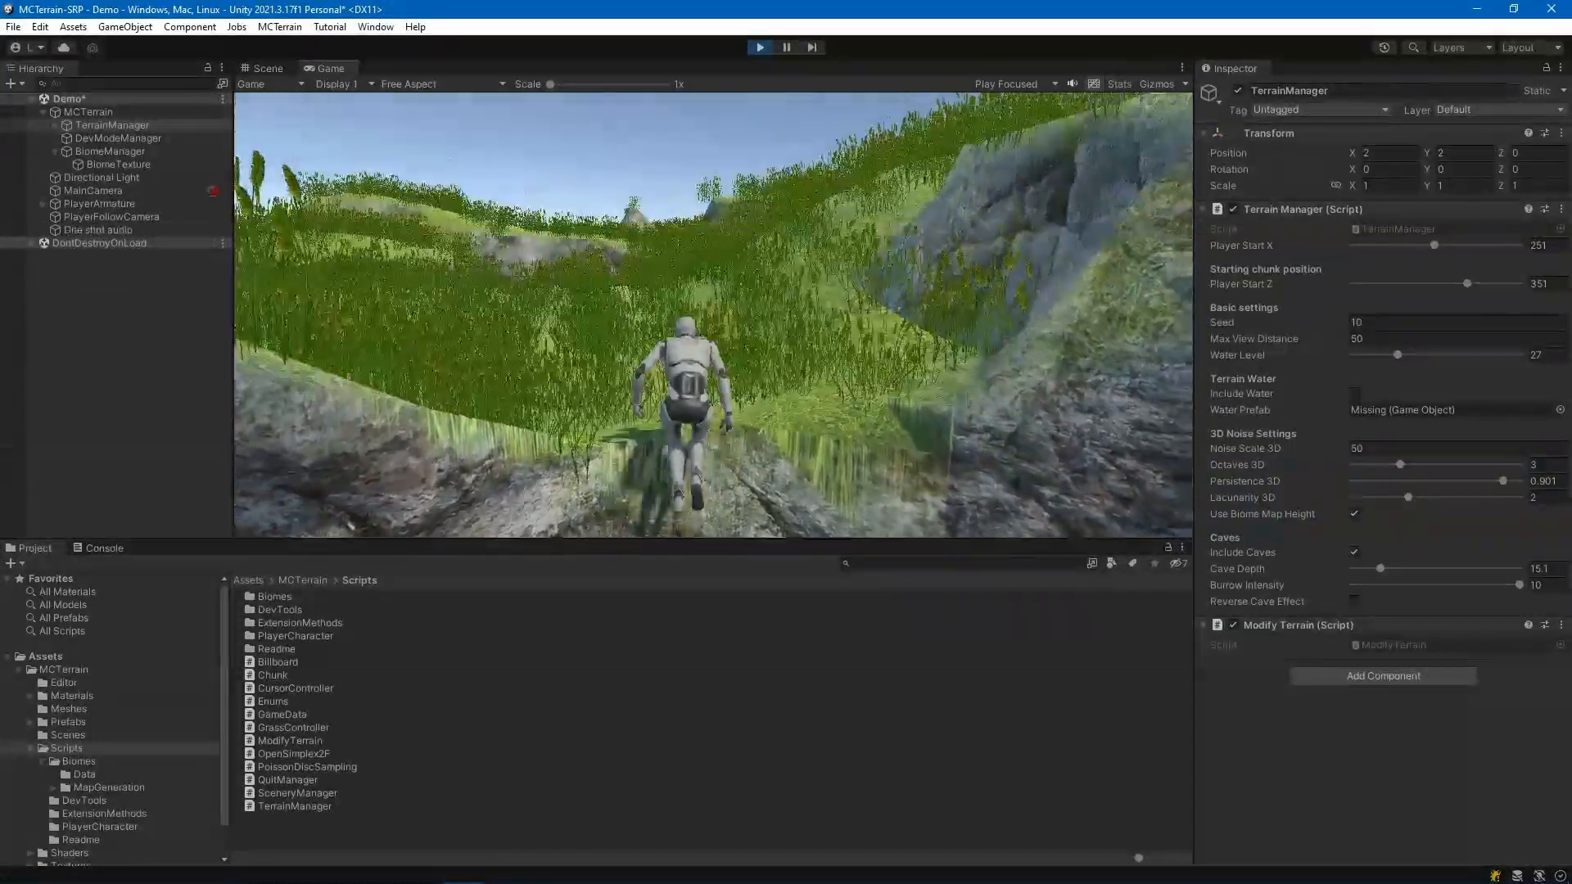
{"action": "key", "text": "space"}
{"action": "key", "text": "w"}
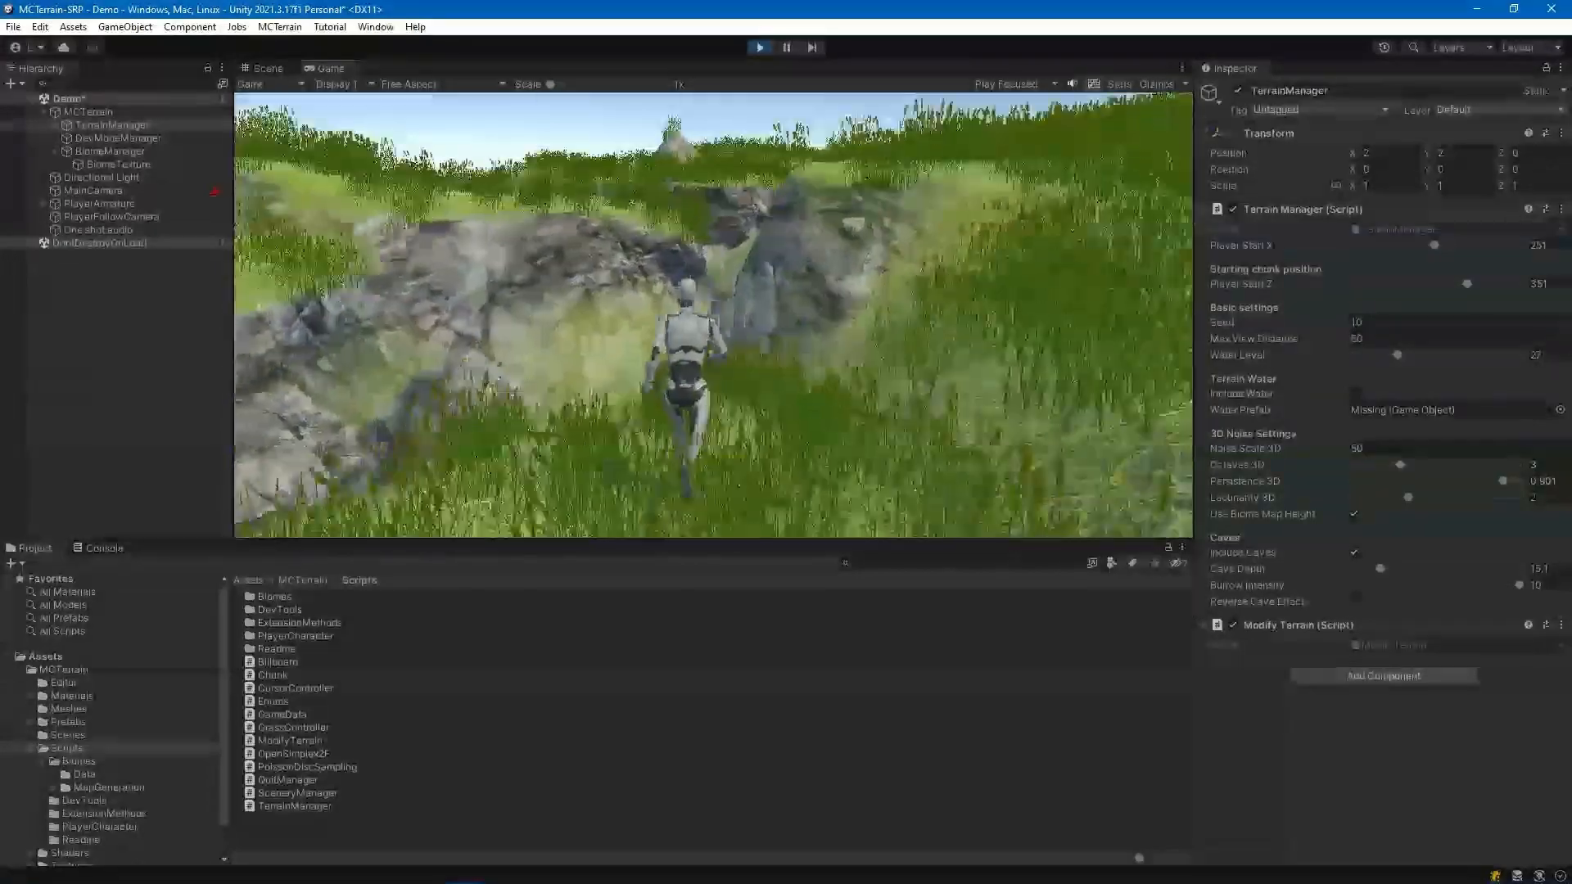
{"action": "key", "text": "w"}
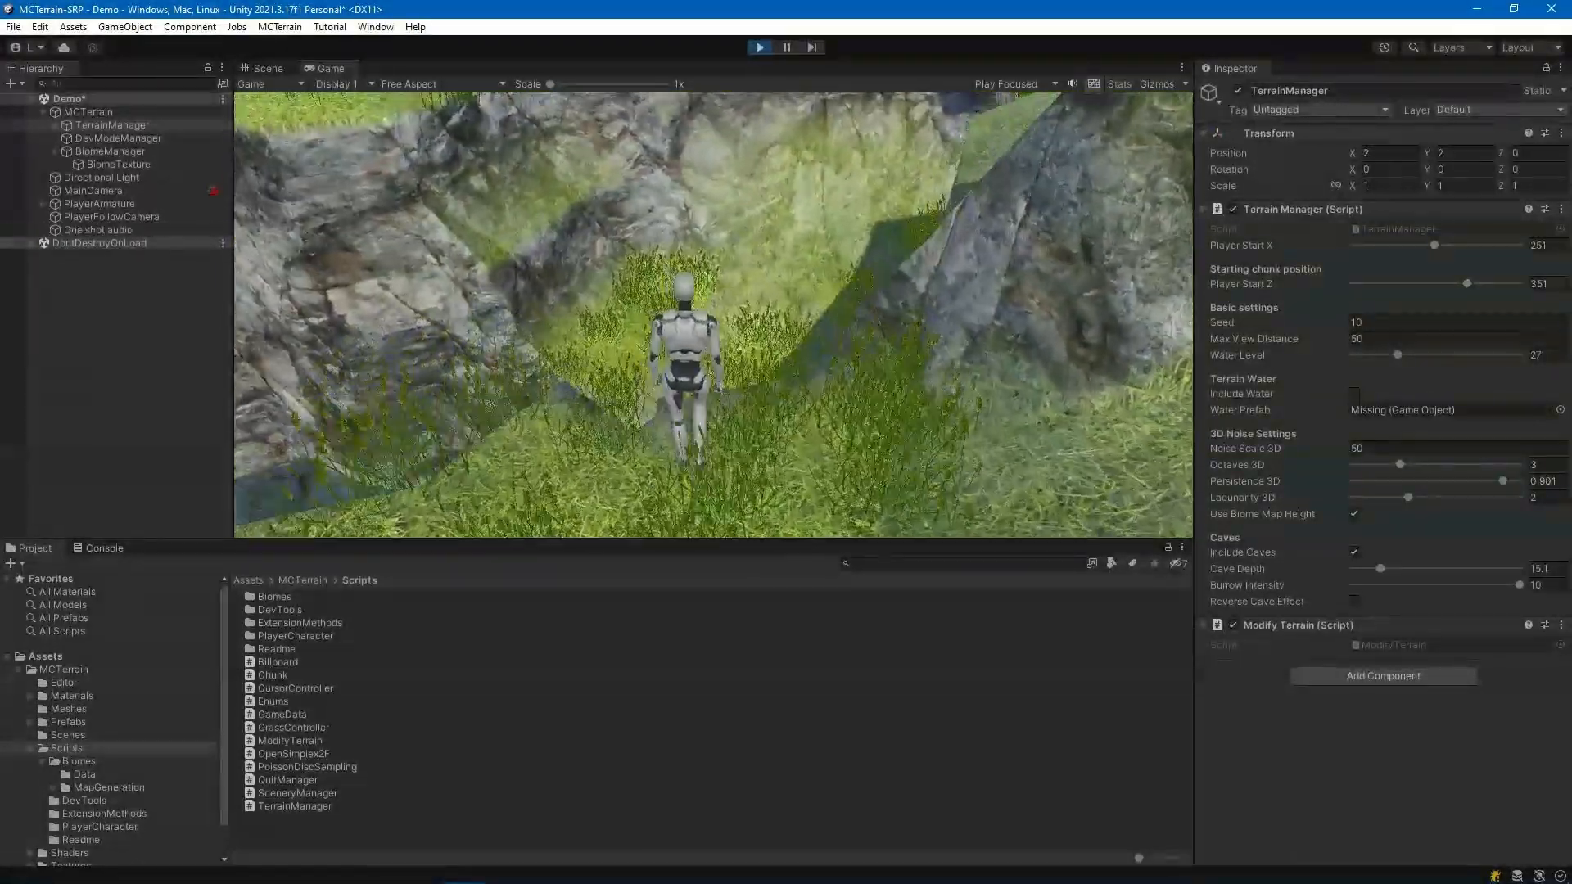
{"action": "key", "text": "w"}
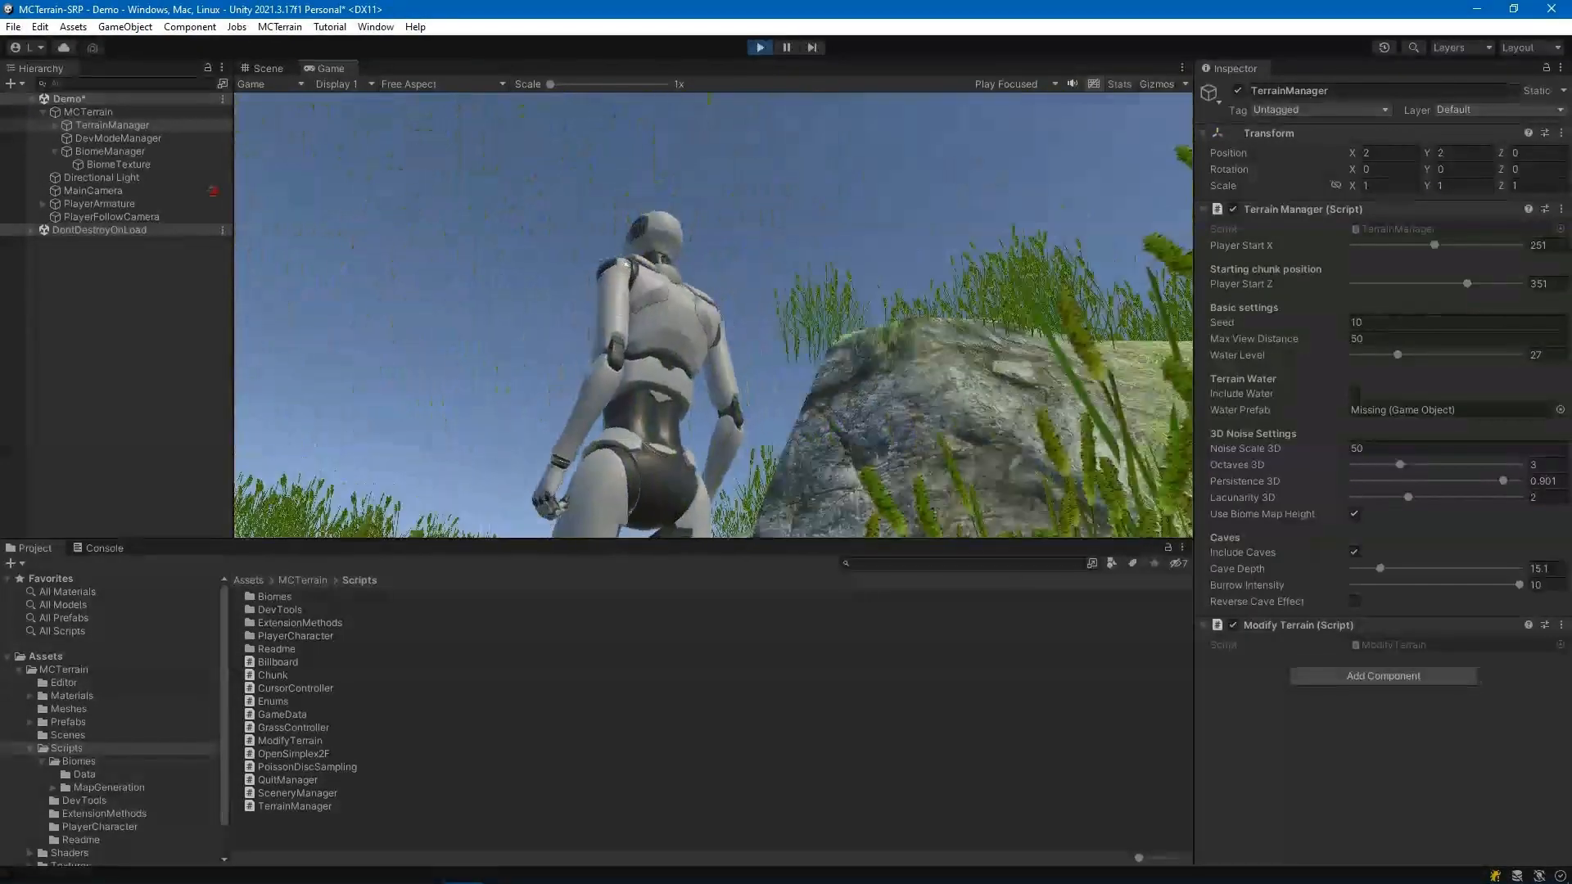
{"action": "key", "text": "Escape"}
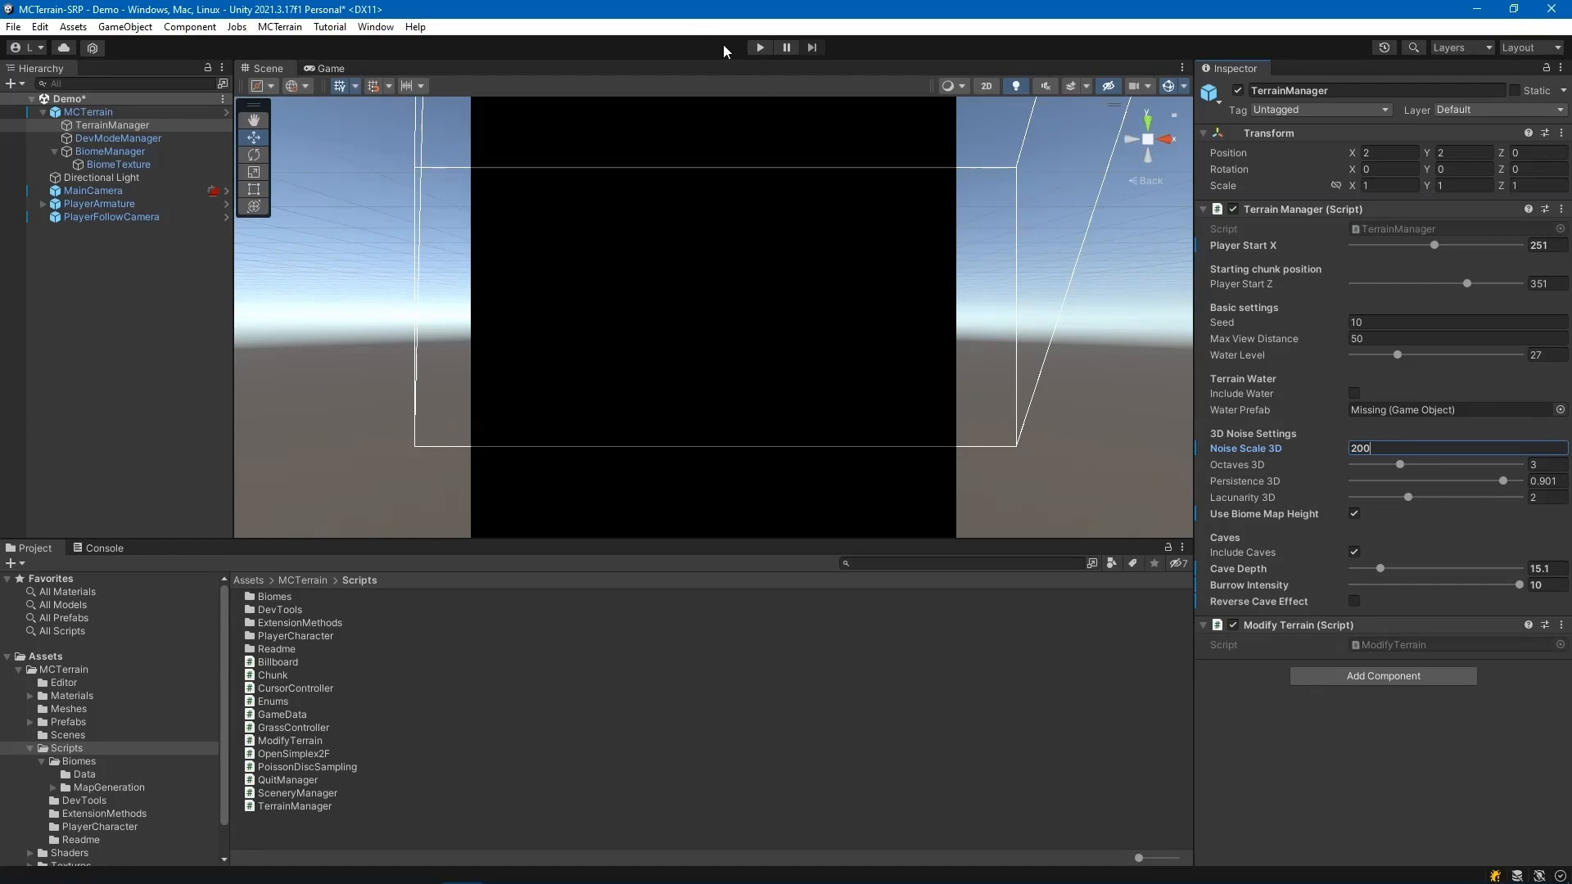
Run the game with Noise Scale 3D at 200, walk and jump through the ravine and grassland to examine the terrain, and stop it
{"action": "left_click", "coordinate": [758, 47]}
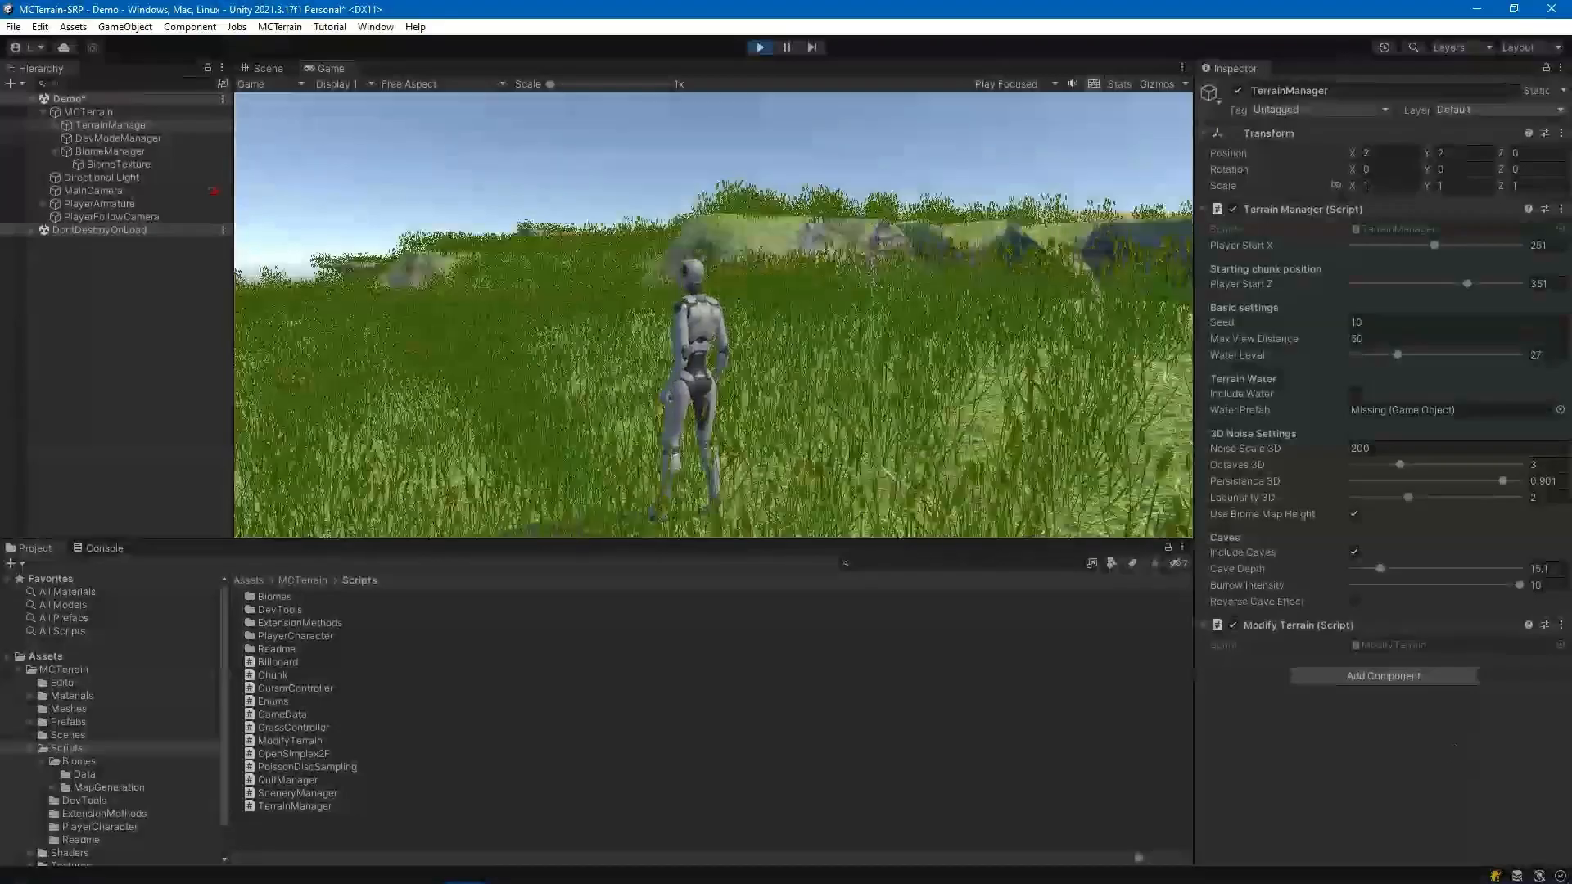
{"action": "key", "text": "w"}
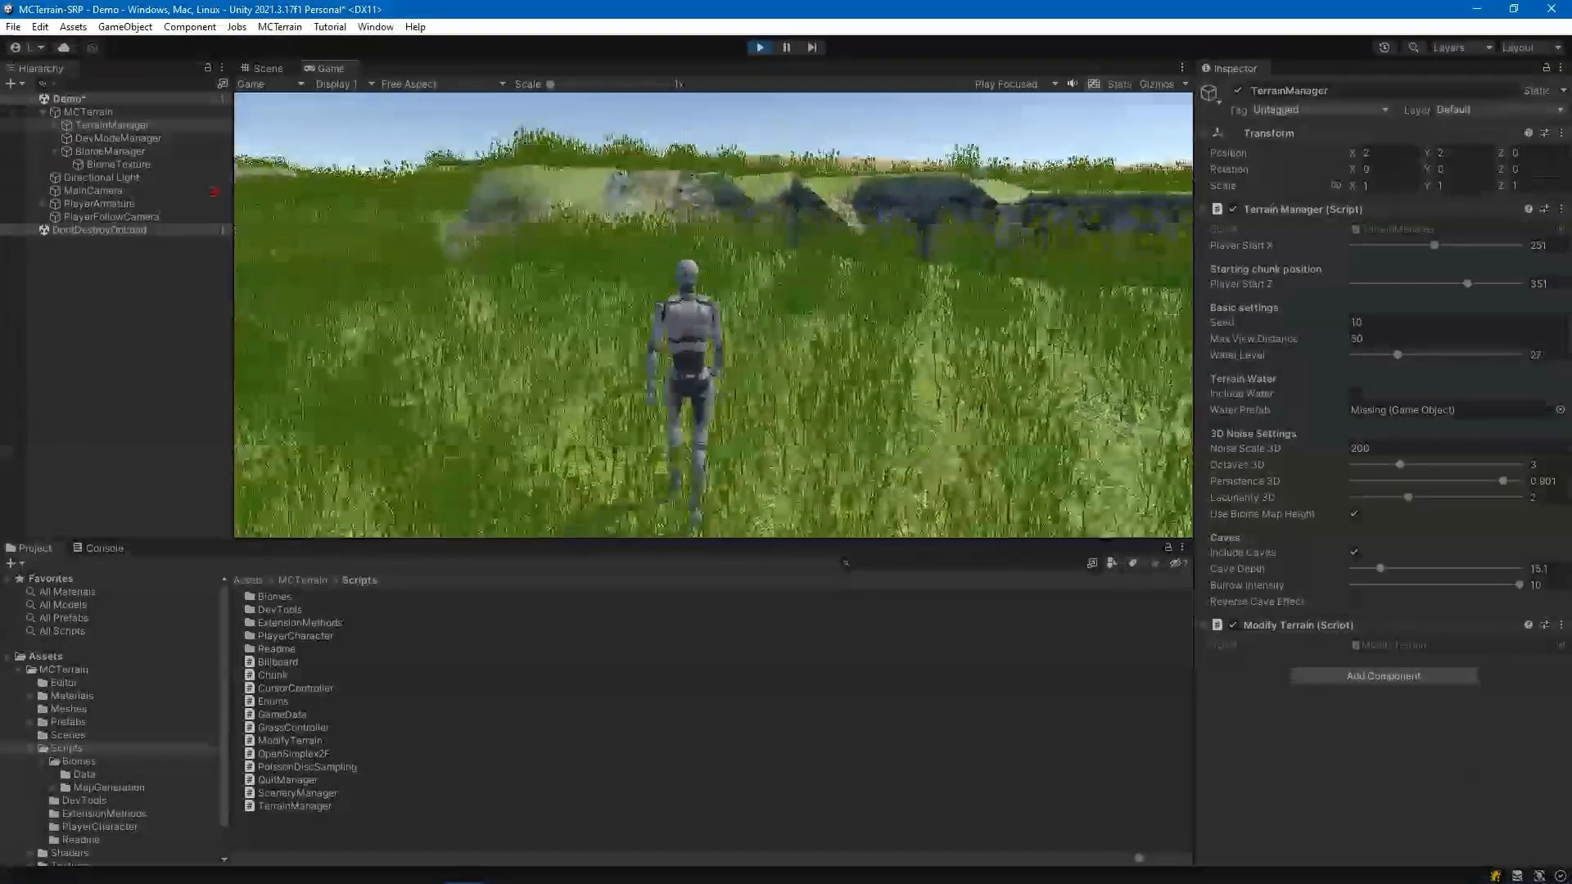
{"action": "key", "text": "w"}
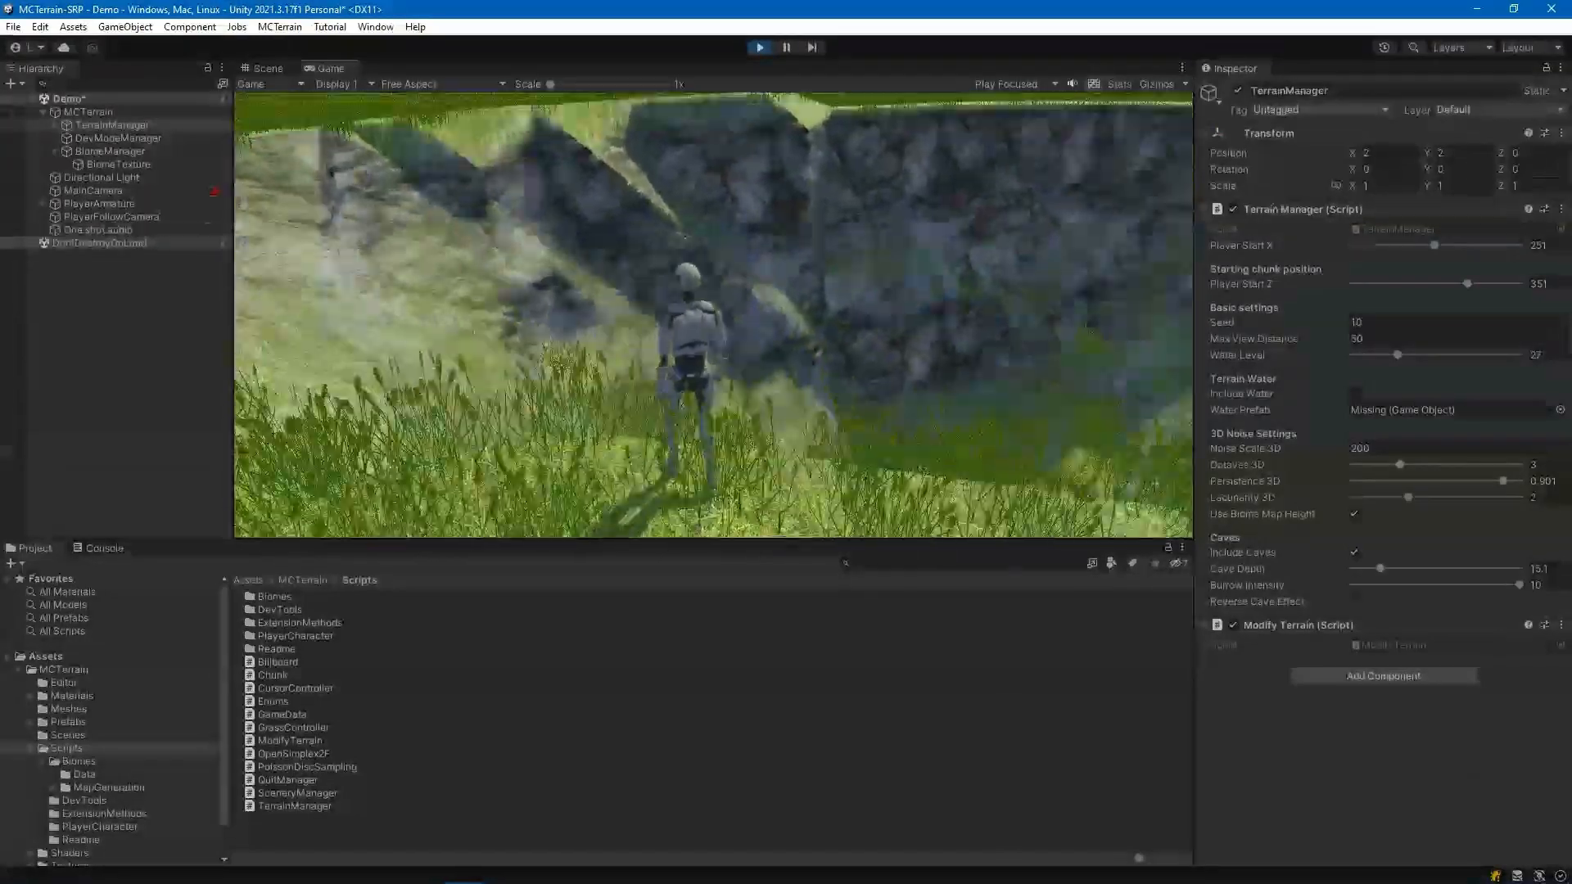
{"action": "key", "text": "w"}
{"action": "key", "text": "w"}
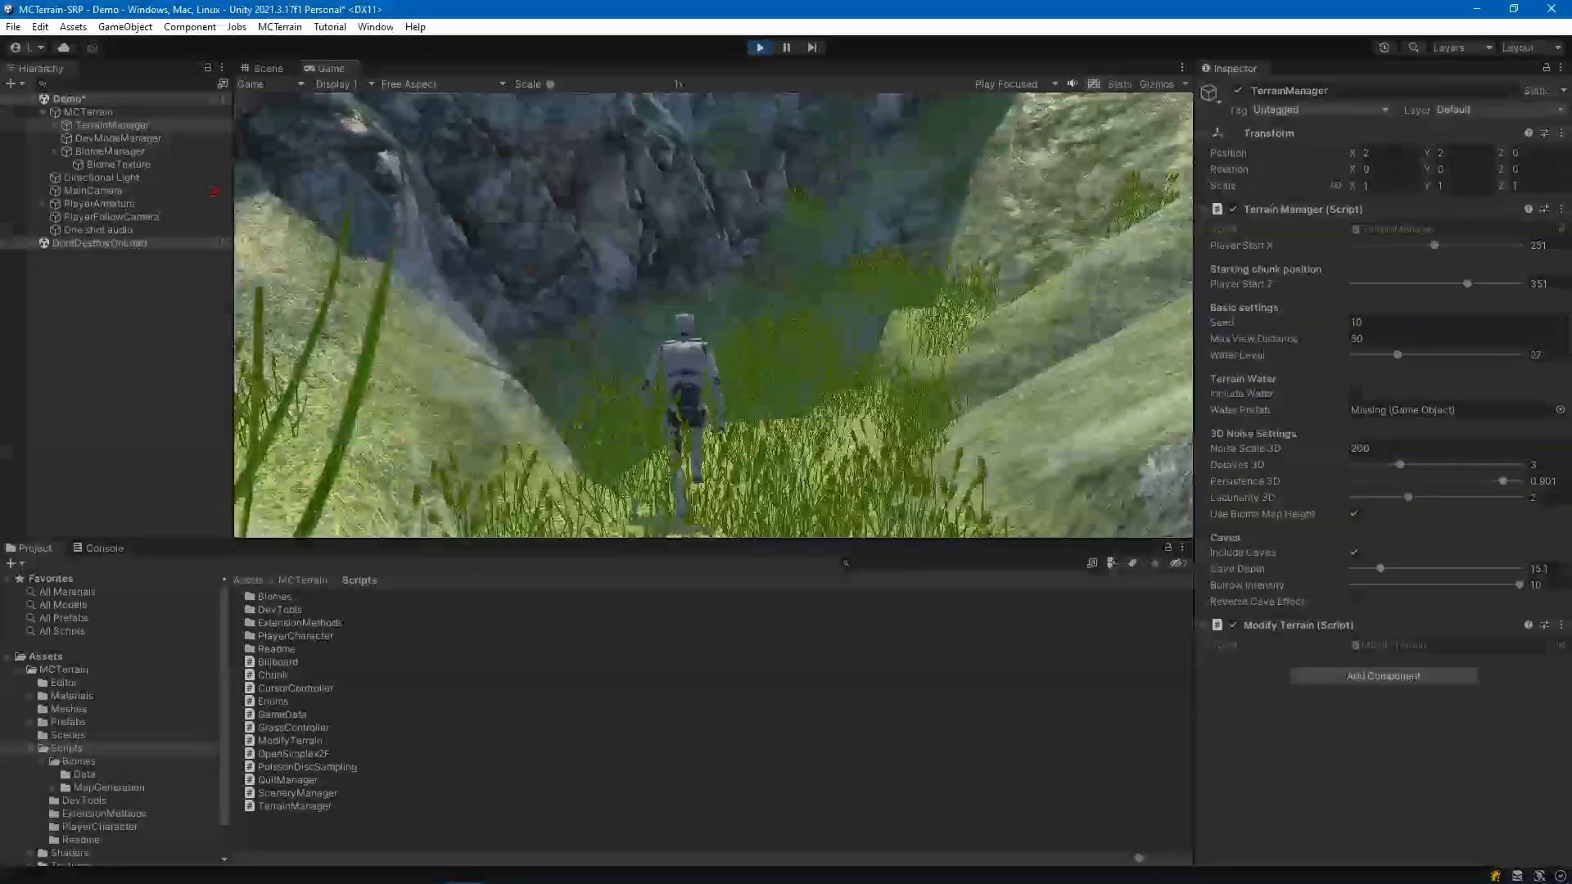
{"action": "key", "text": "w"}
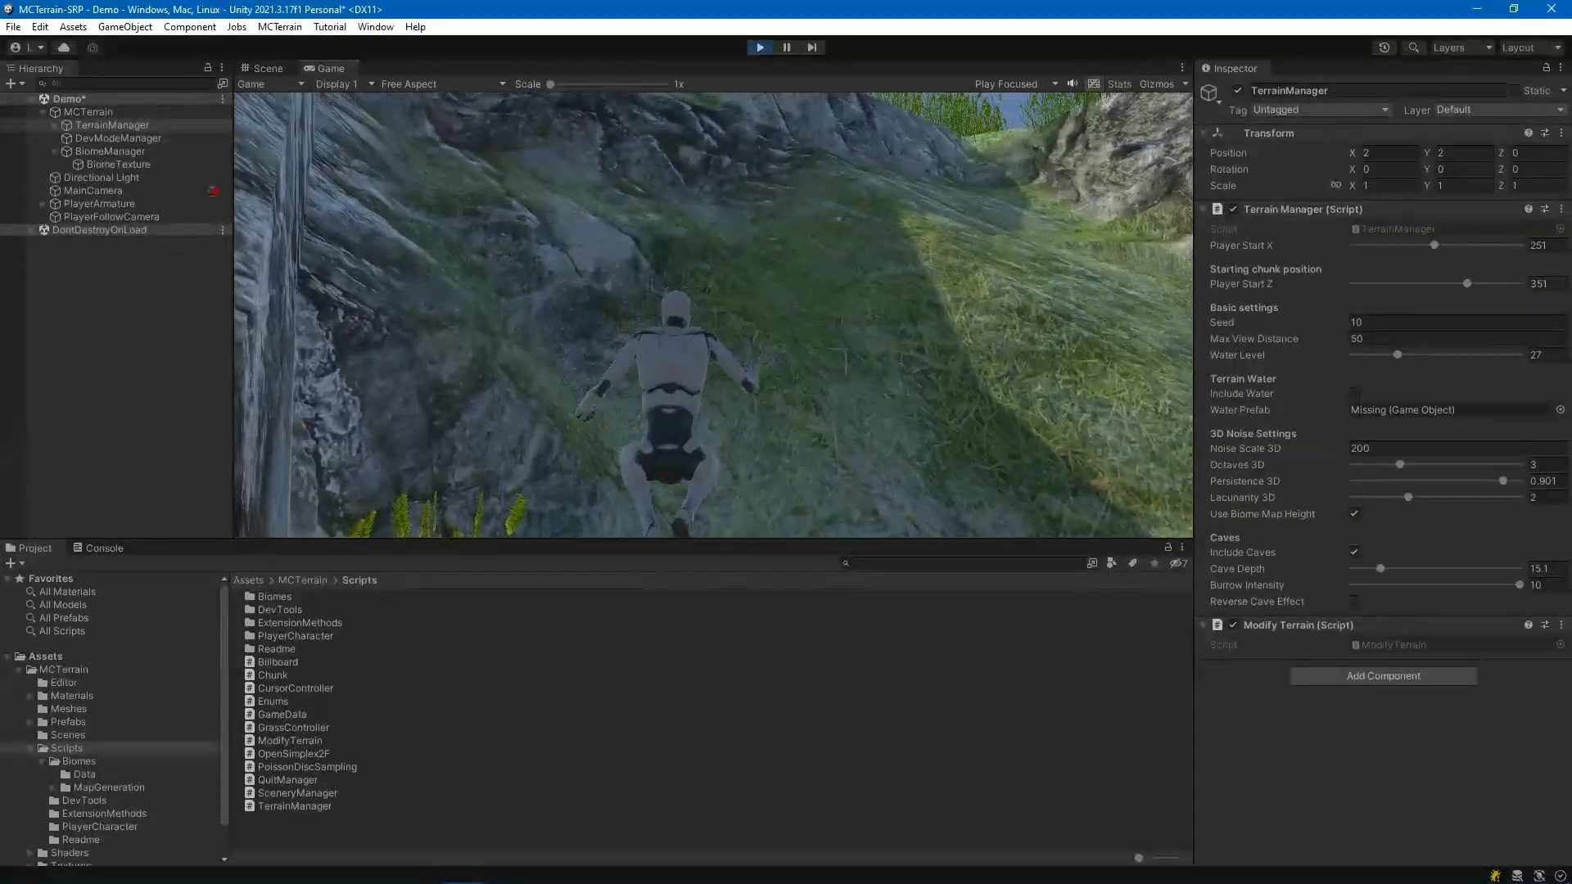
{"action": "key", "text": "space"}
{"action": "key", "text": "w"}
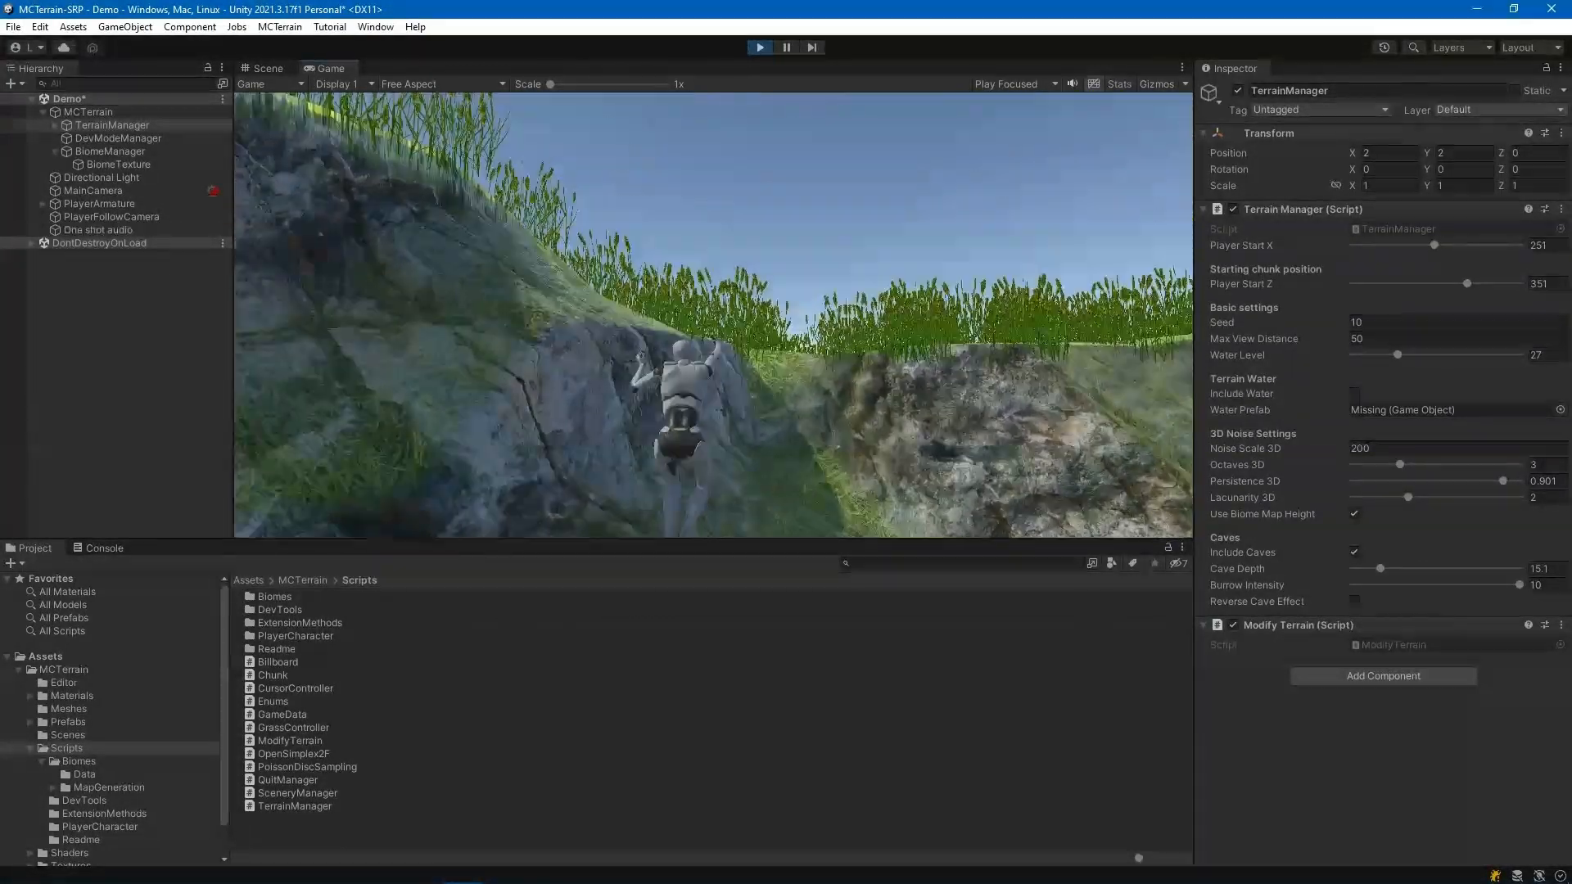
{"action": "key", "text": "w"}
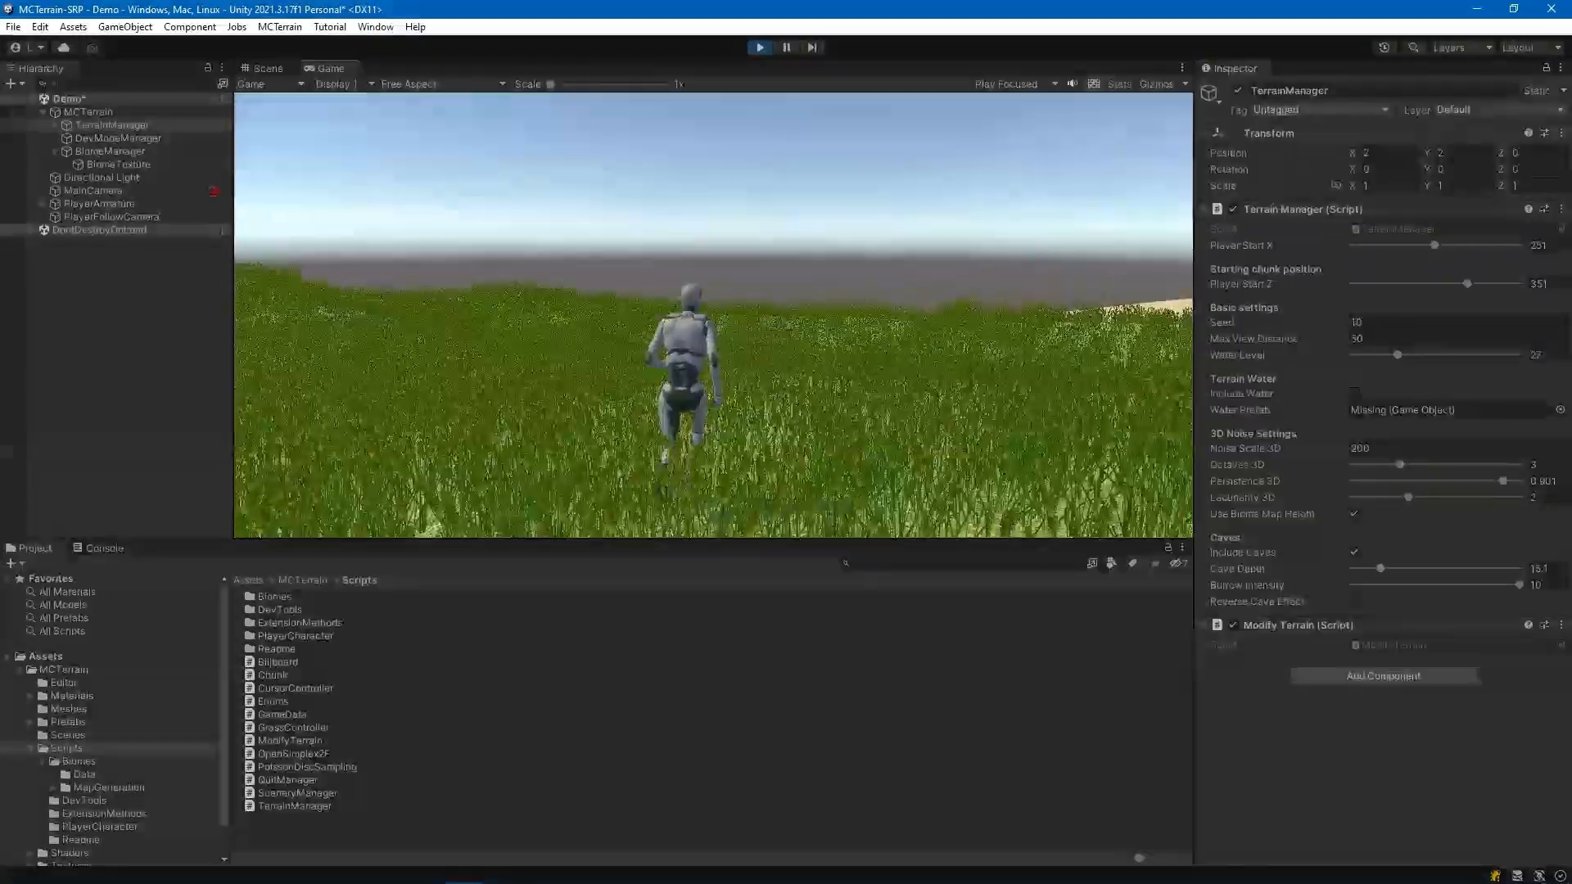
{"action": "key", "text": "w"}
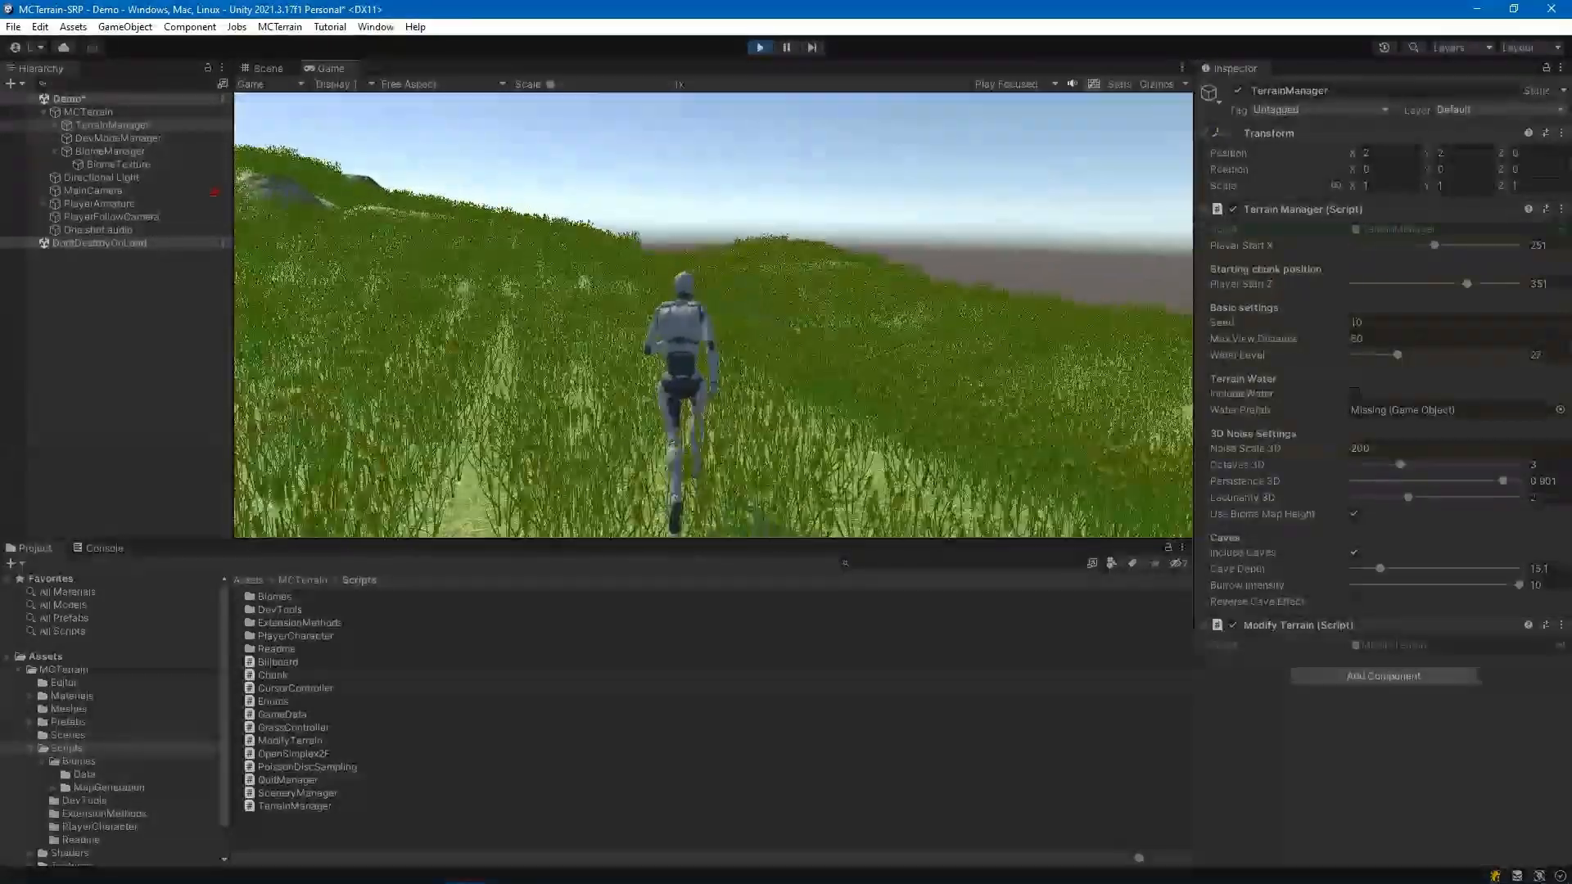
{"action": "key", "text": "w"}
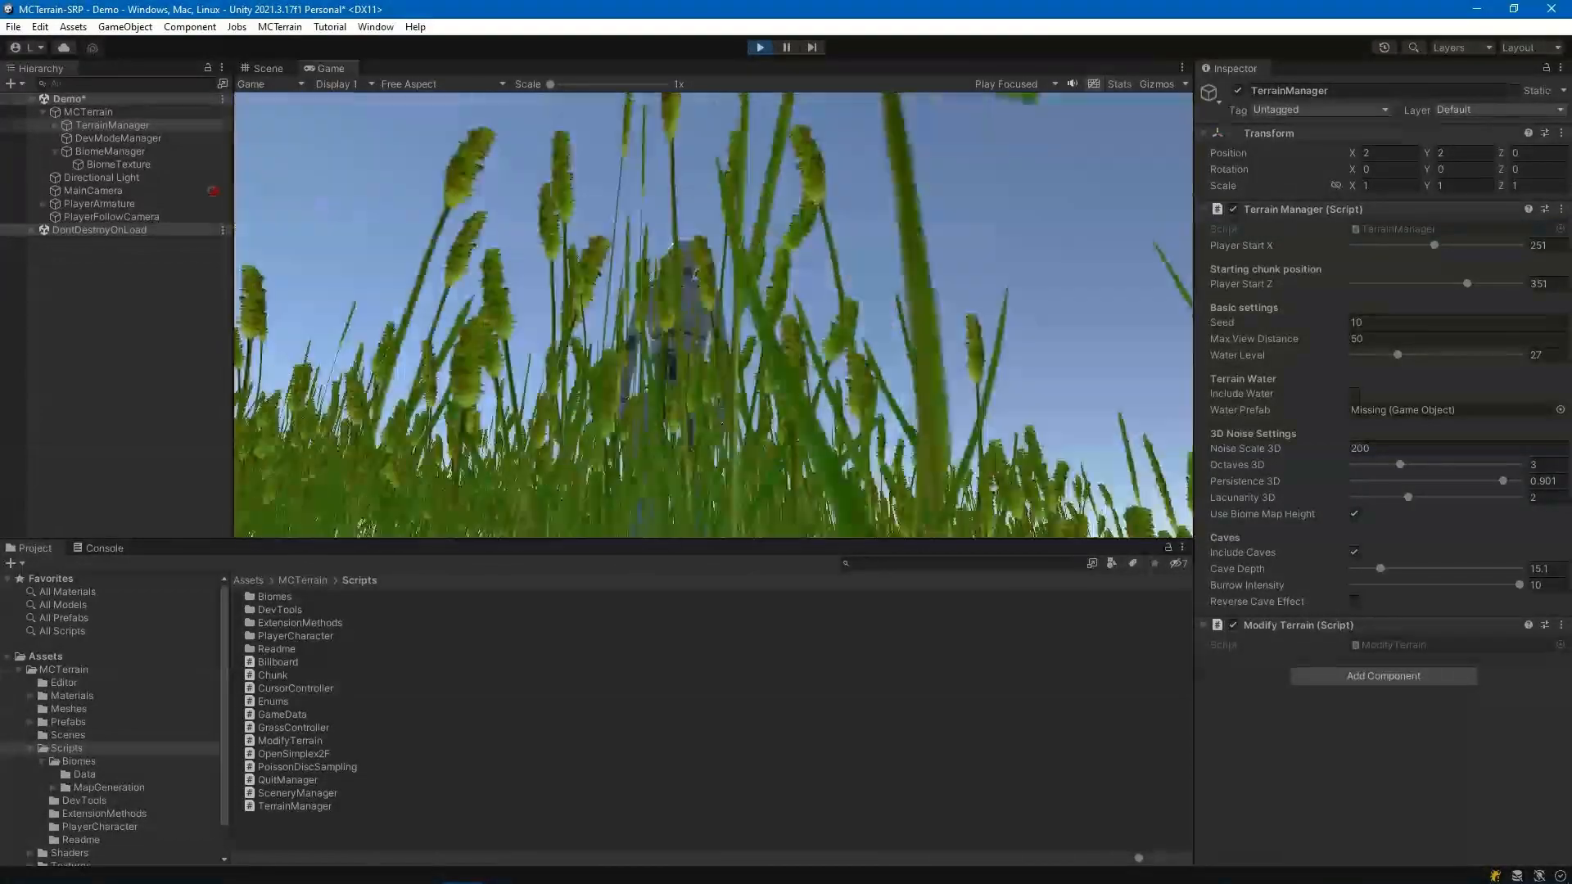
{"action": "key", "text": "Escape"}
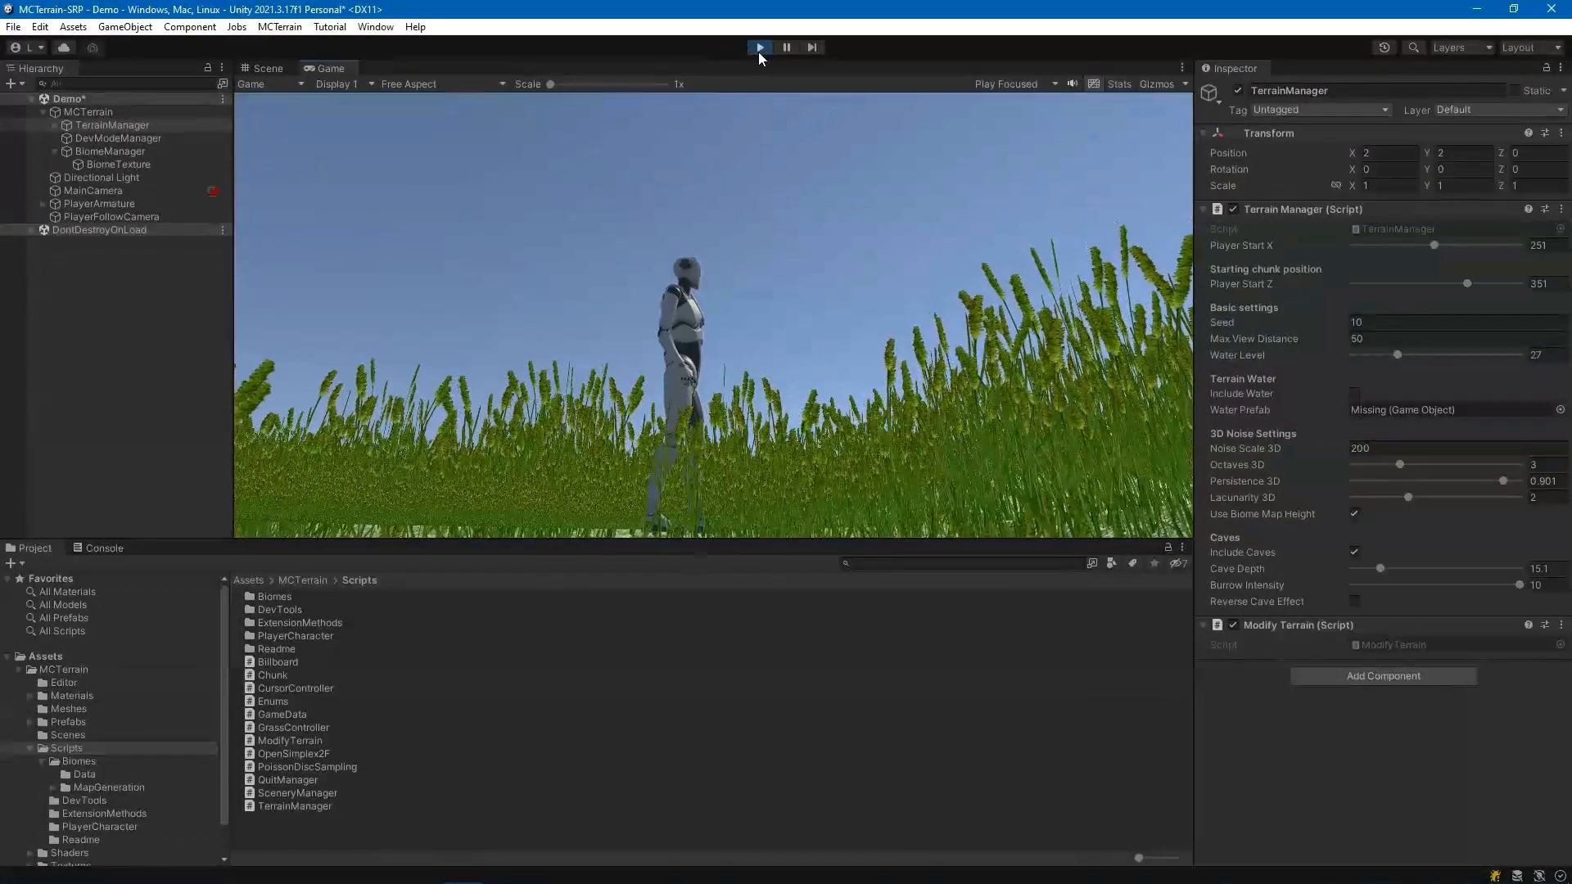
{"action": "left_click", "coordinate": [758, 51]}
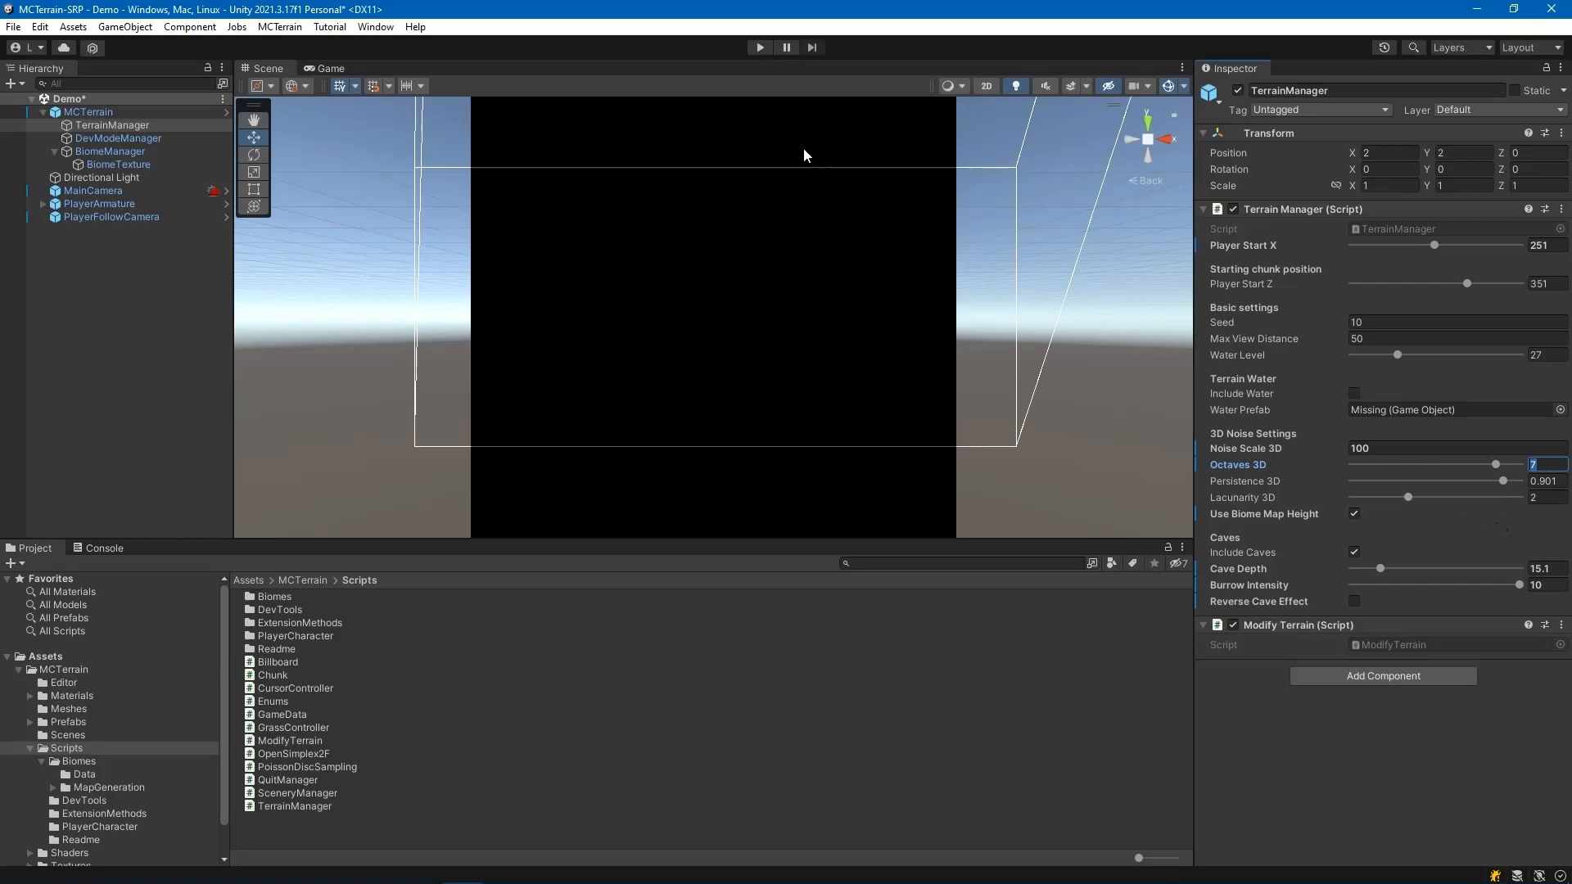
Set Noise Scale 3D to 100 and Octaves 3D to 7, and run the game to examine the bumpy grassland on foot
{"action": "left_click", "coordinate": [760, 47]}
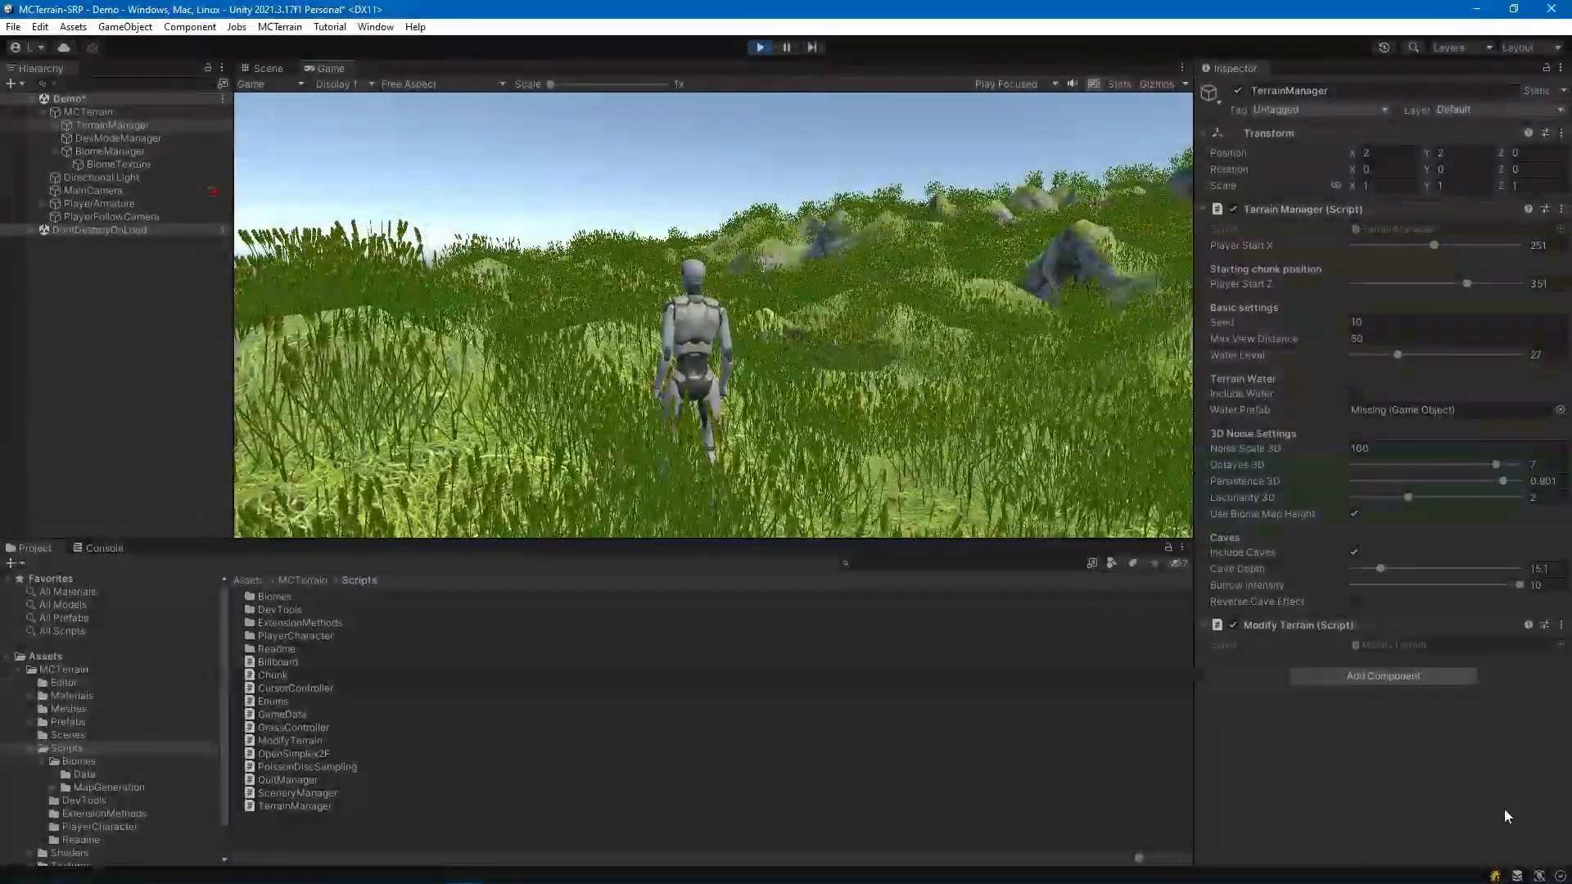
{"action": "key", "text": "w"}
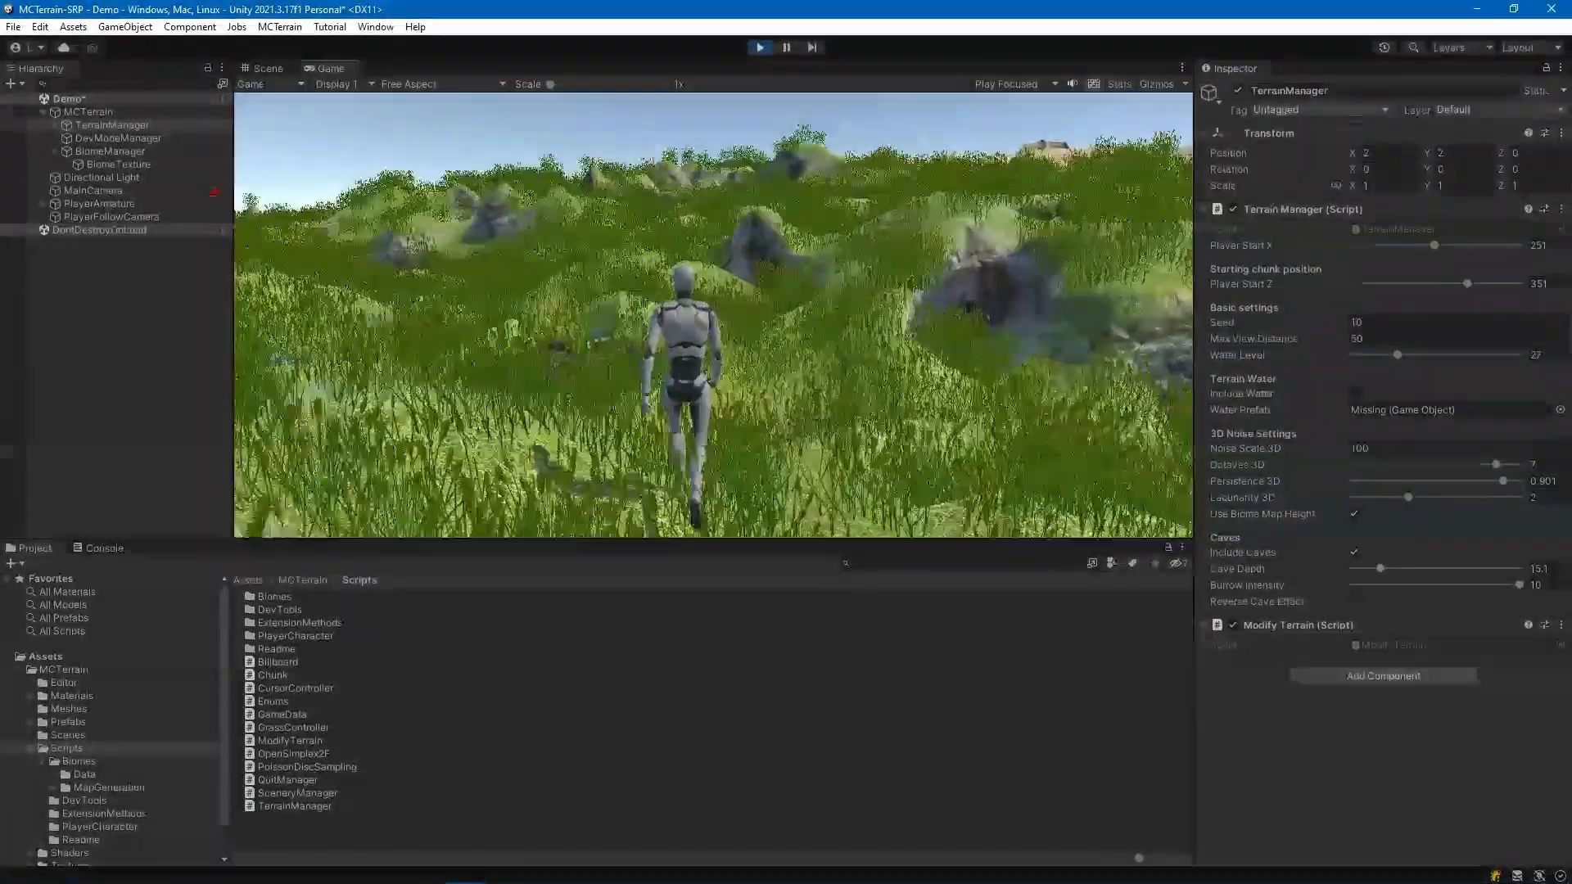
{"action": "key", "text": "w"}
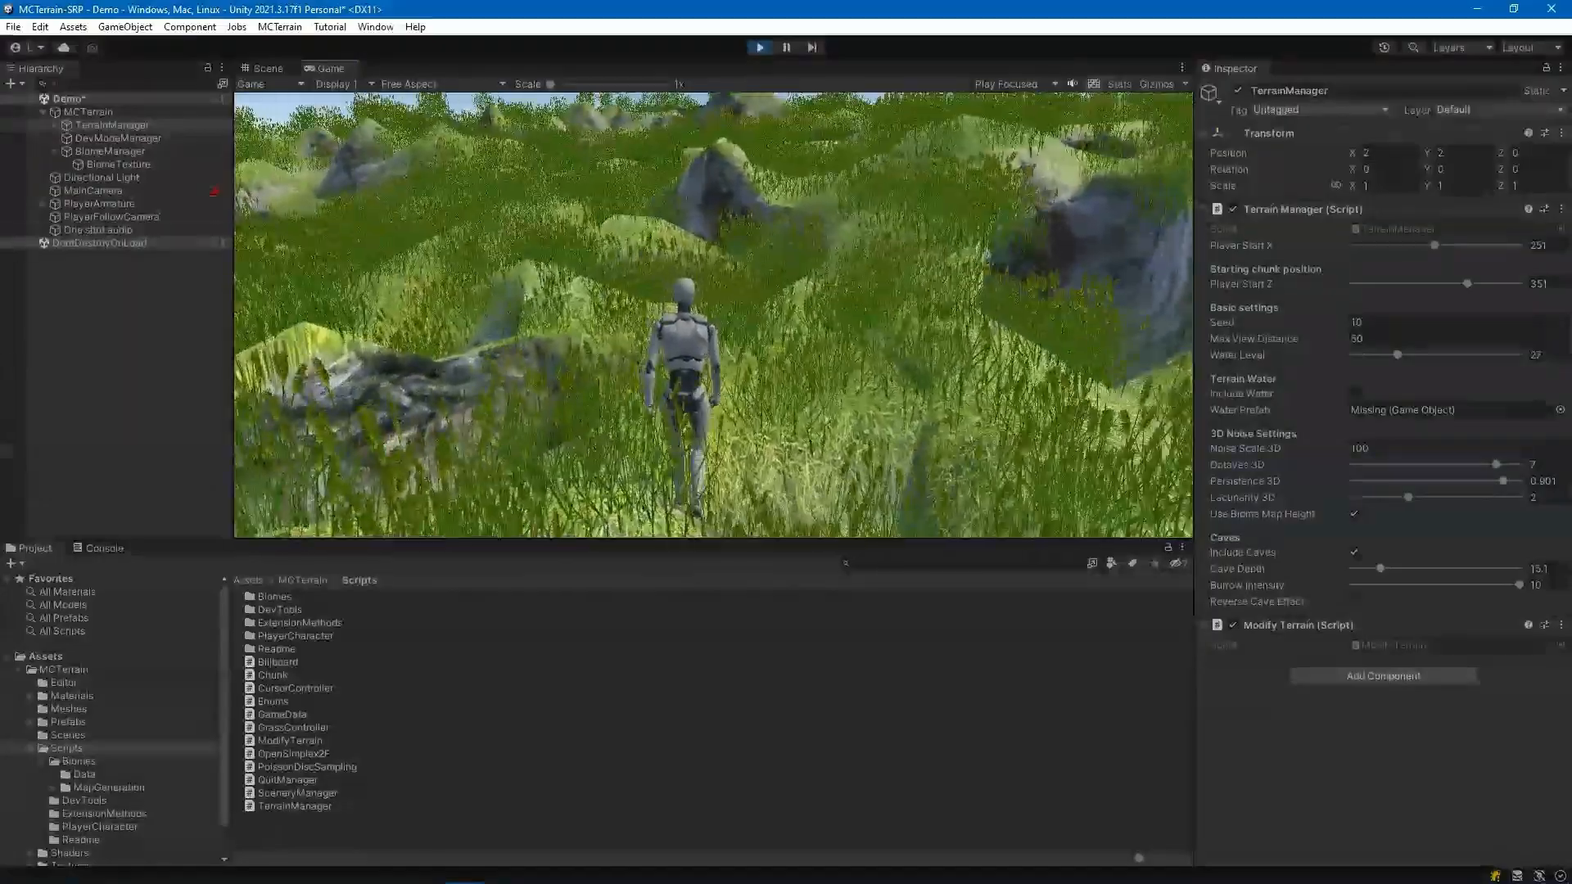
{"action": "key", "text": "w"}
{"action": "key", "text": "space"}
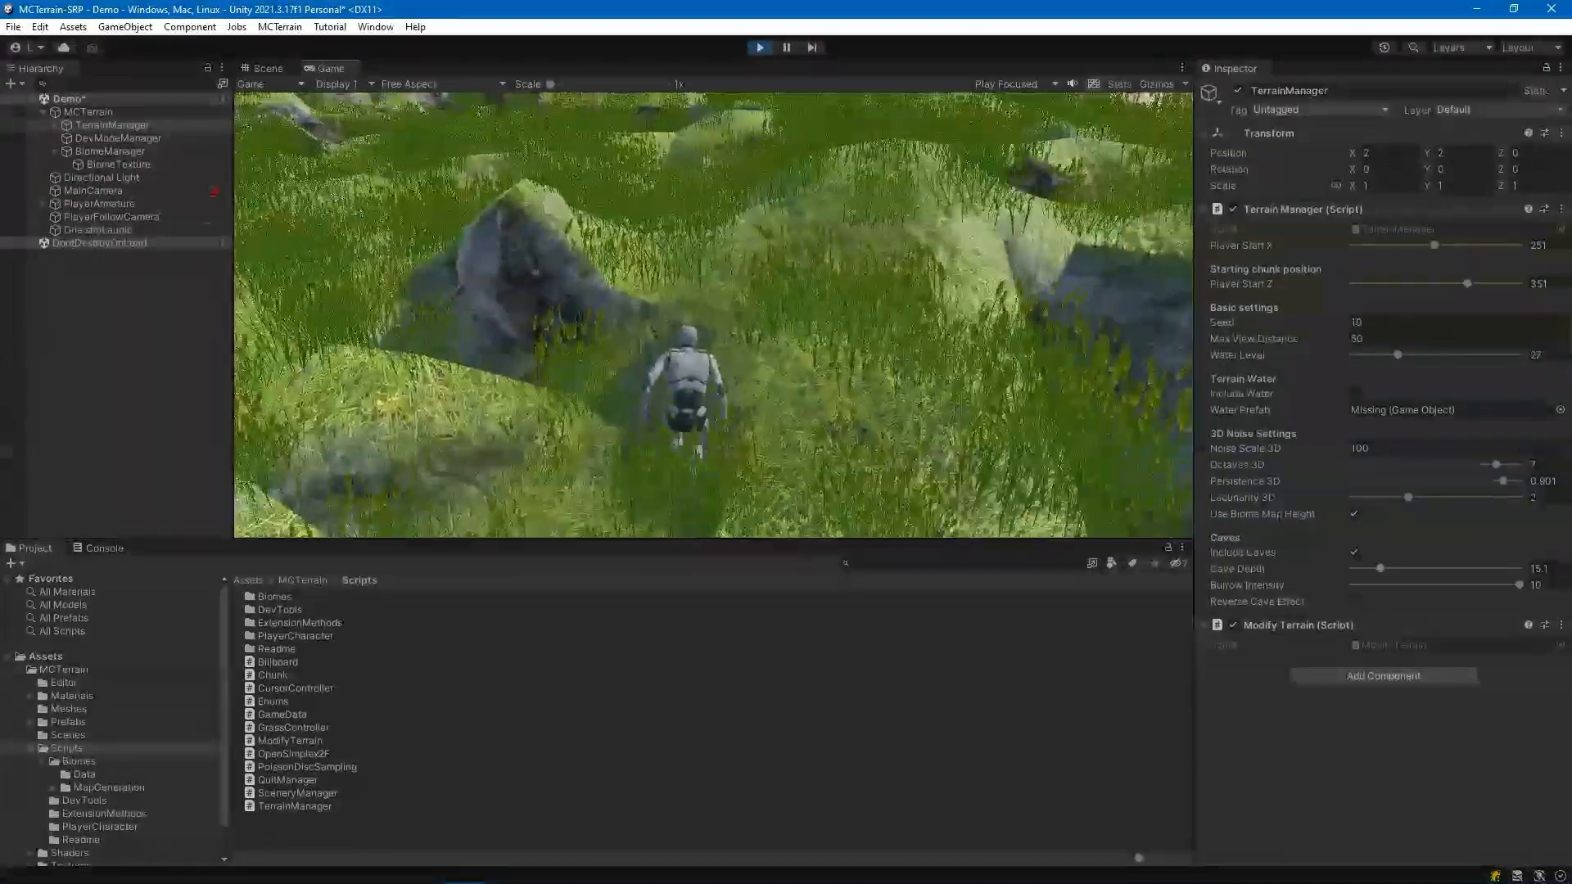
{"action": "key", "text": "w"}
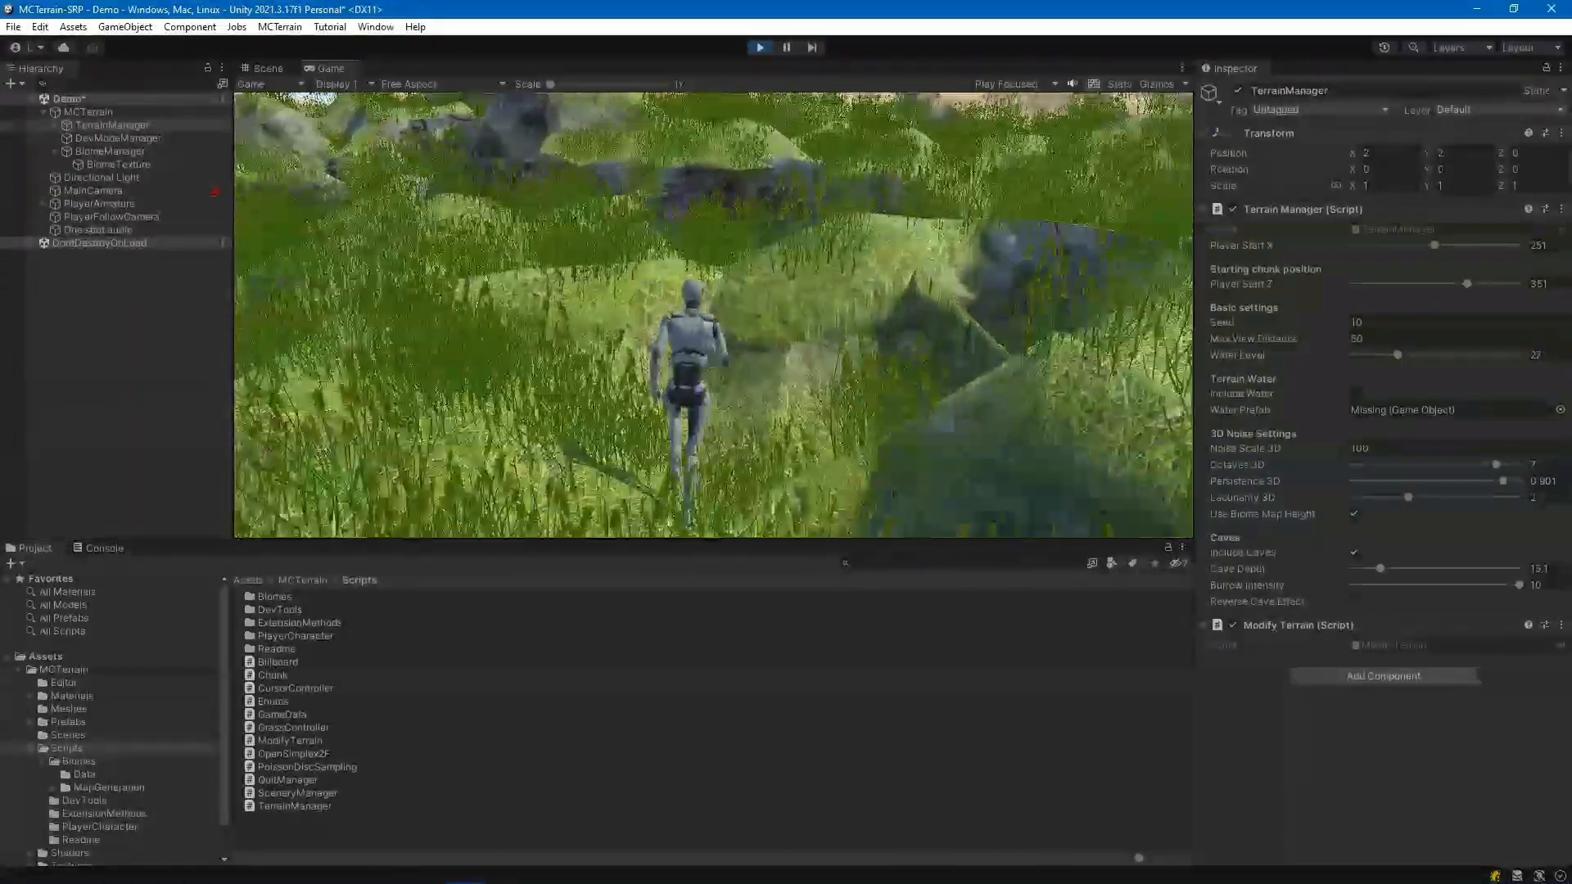
{"action": "key", "text": "w"}
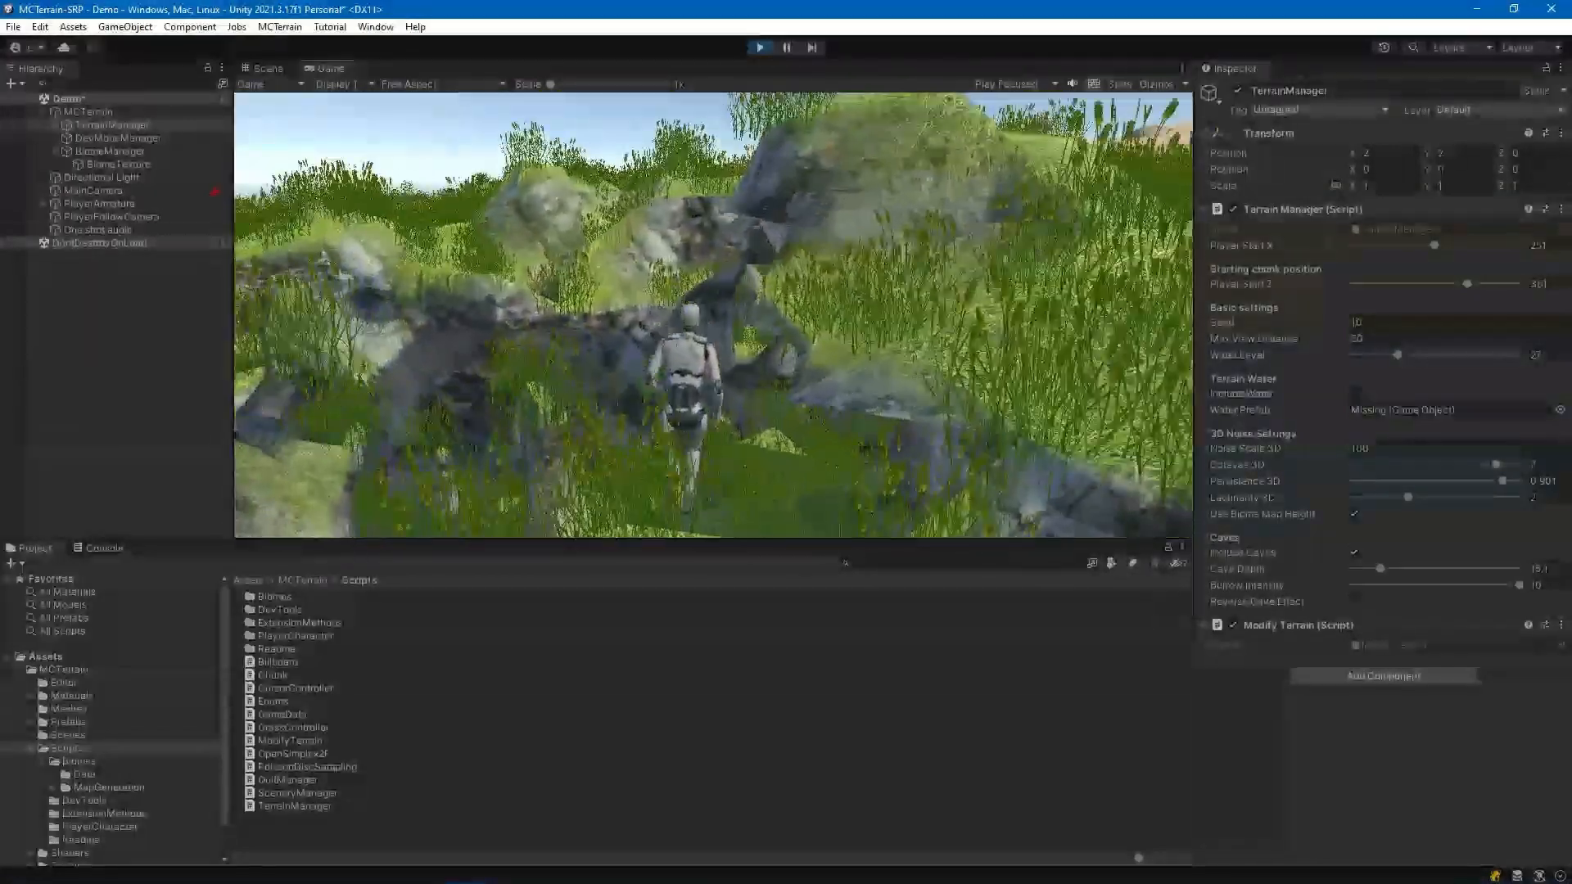
Explore the rocky hollows and caves generated with seven octaves, and end the test
{"action": "key", "text": "w"}
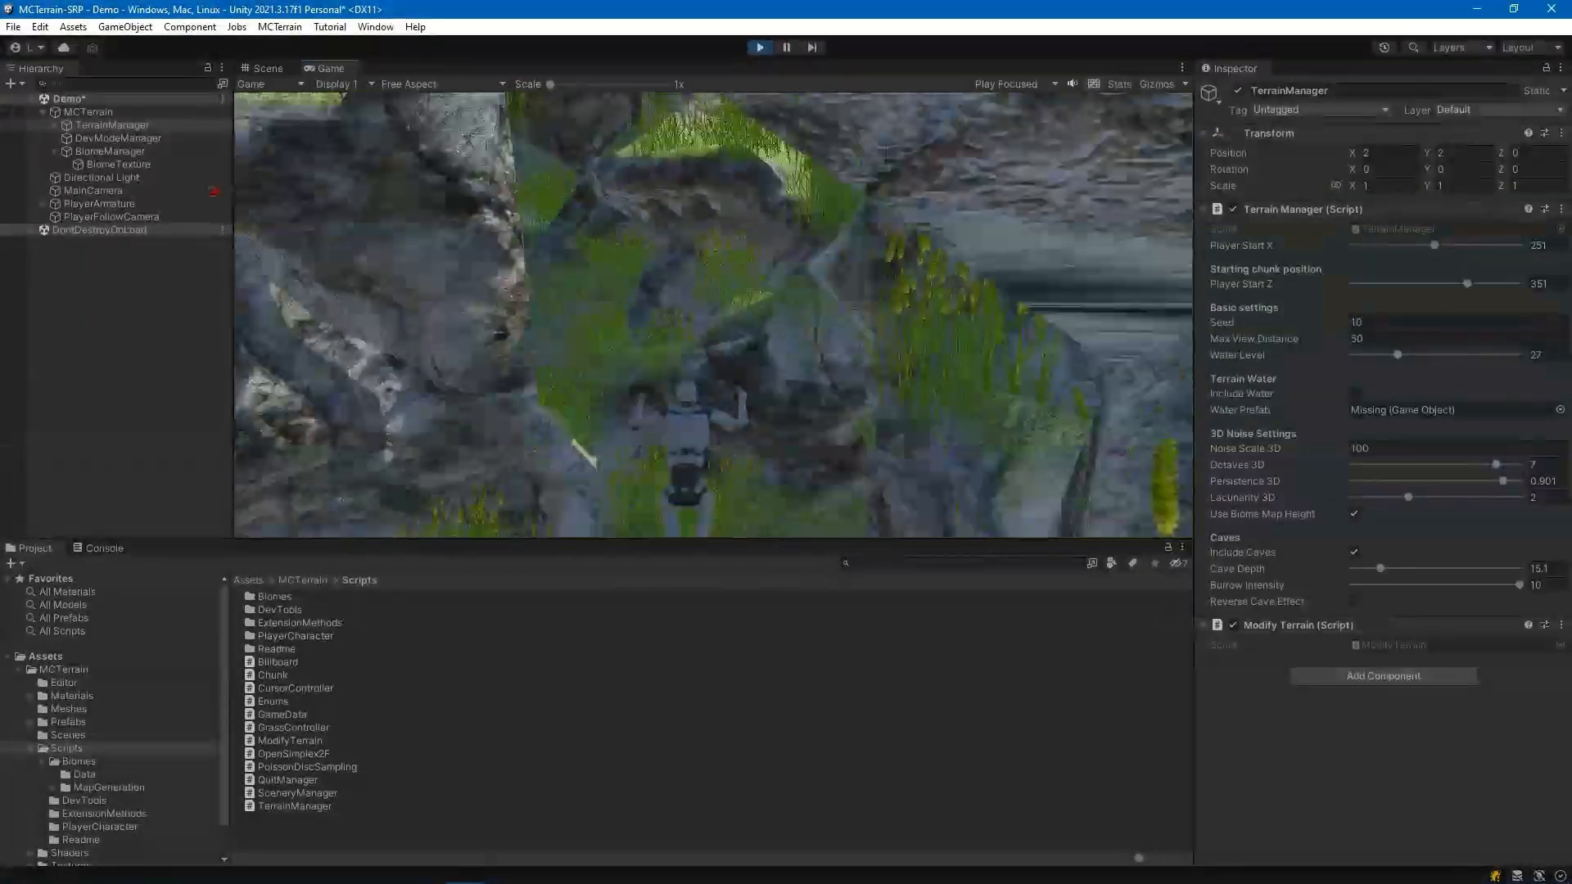
{"action": "key", "text": "w"}
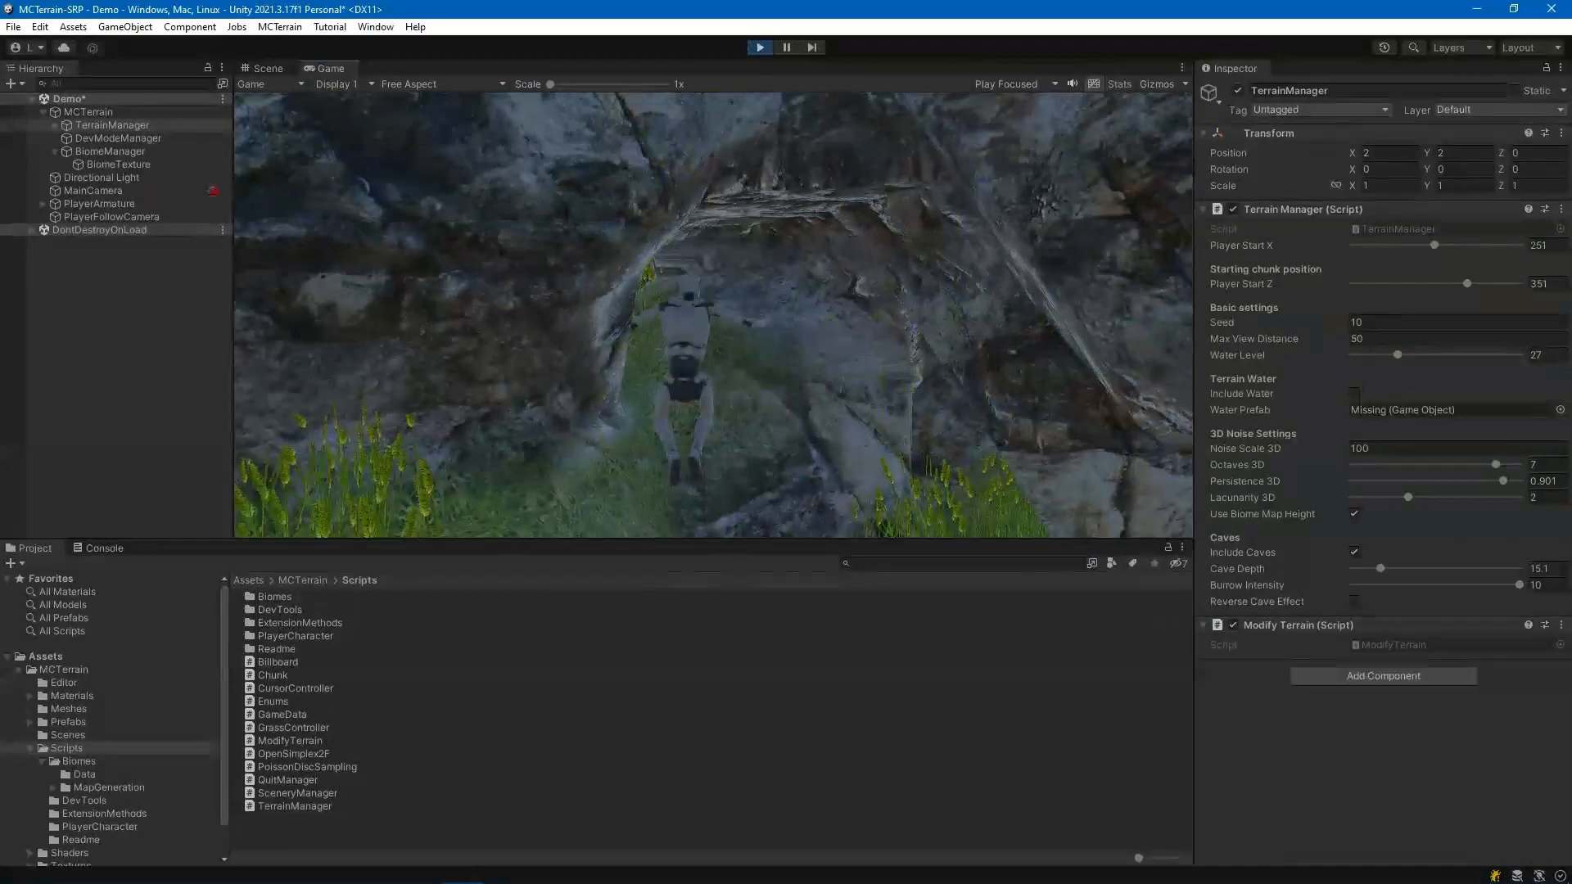
{"action": "key", "text": "w"}
{"action": "key", "text": "Escape"}
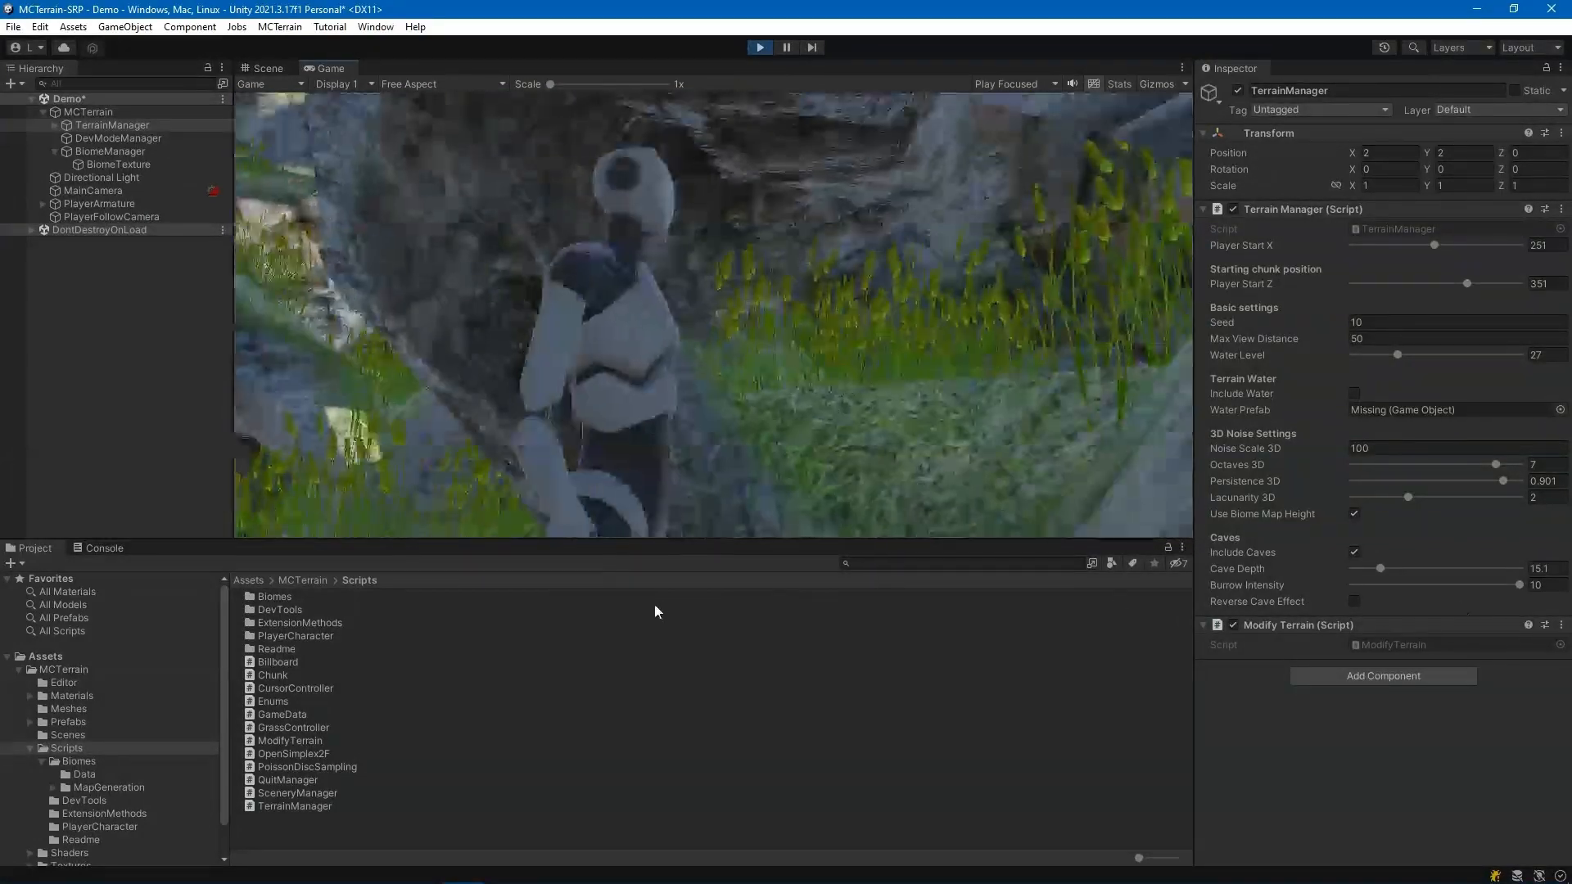
{"action": "key", "text": "w"}
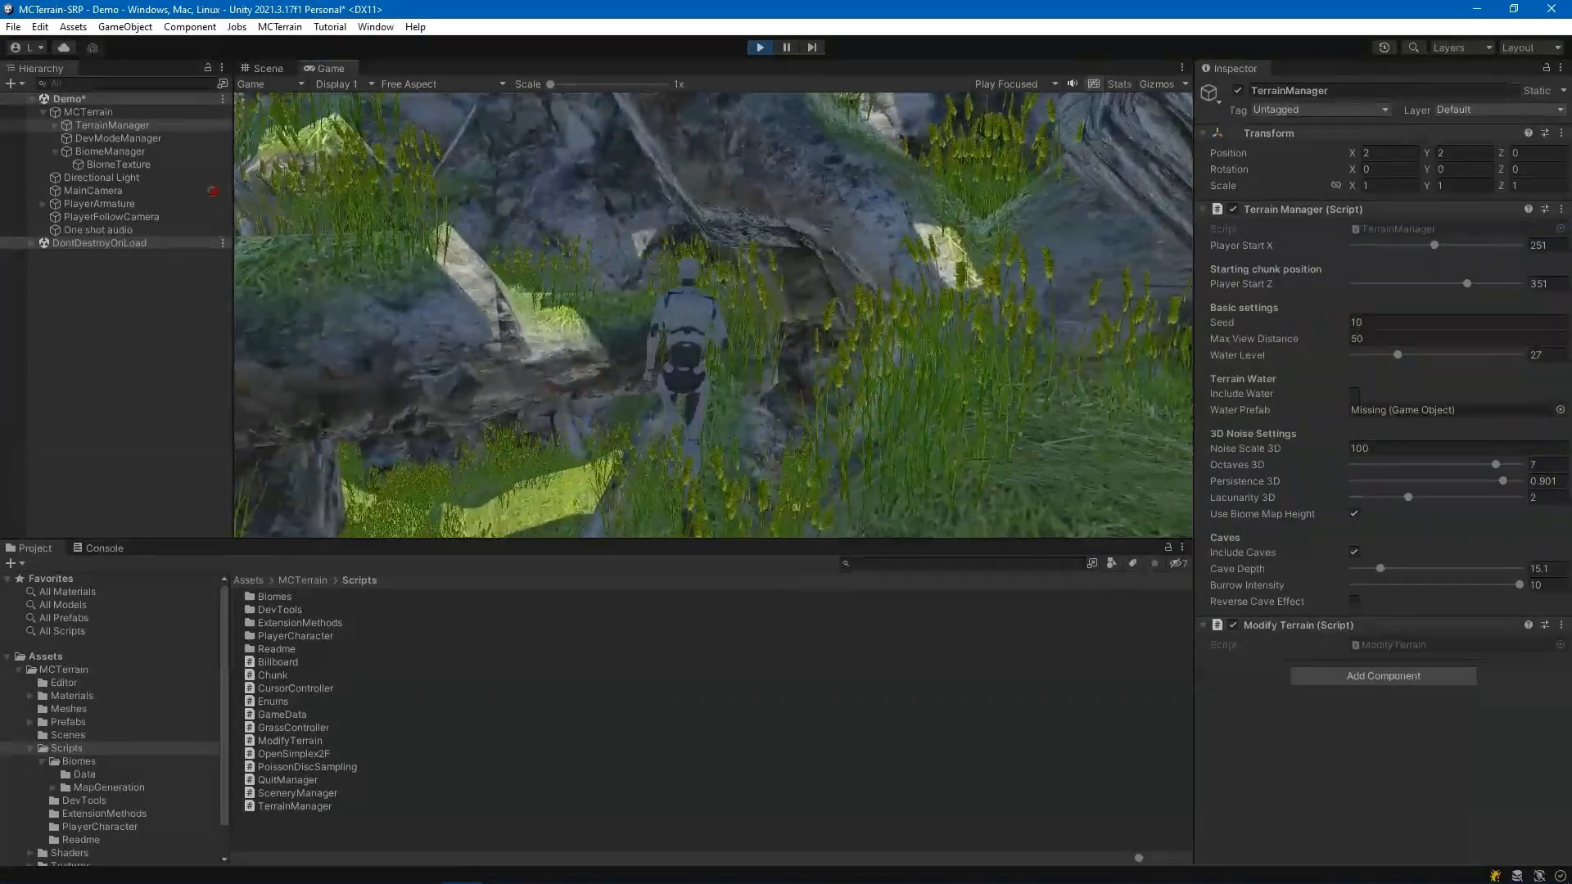
{"action": "key", "text": "w"}
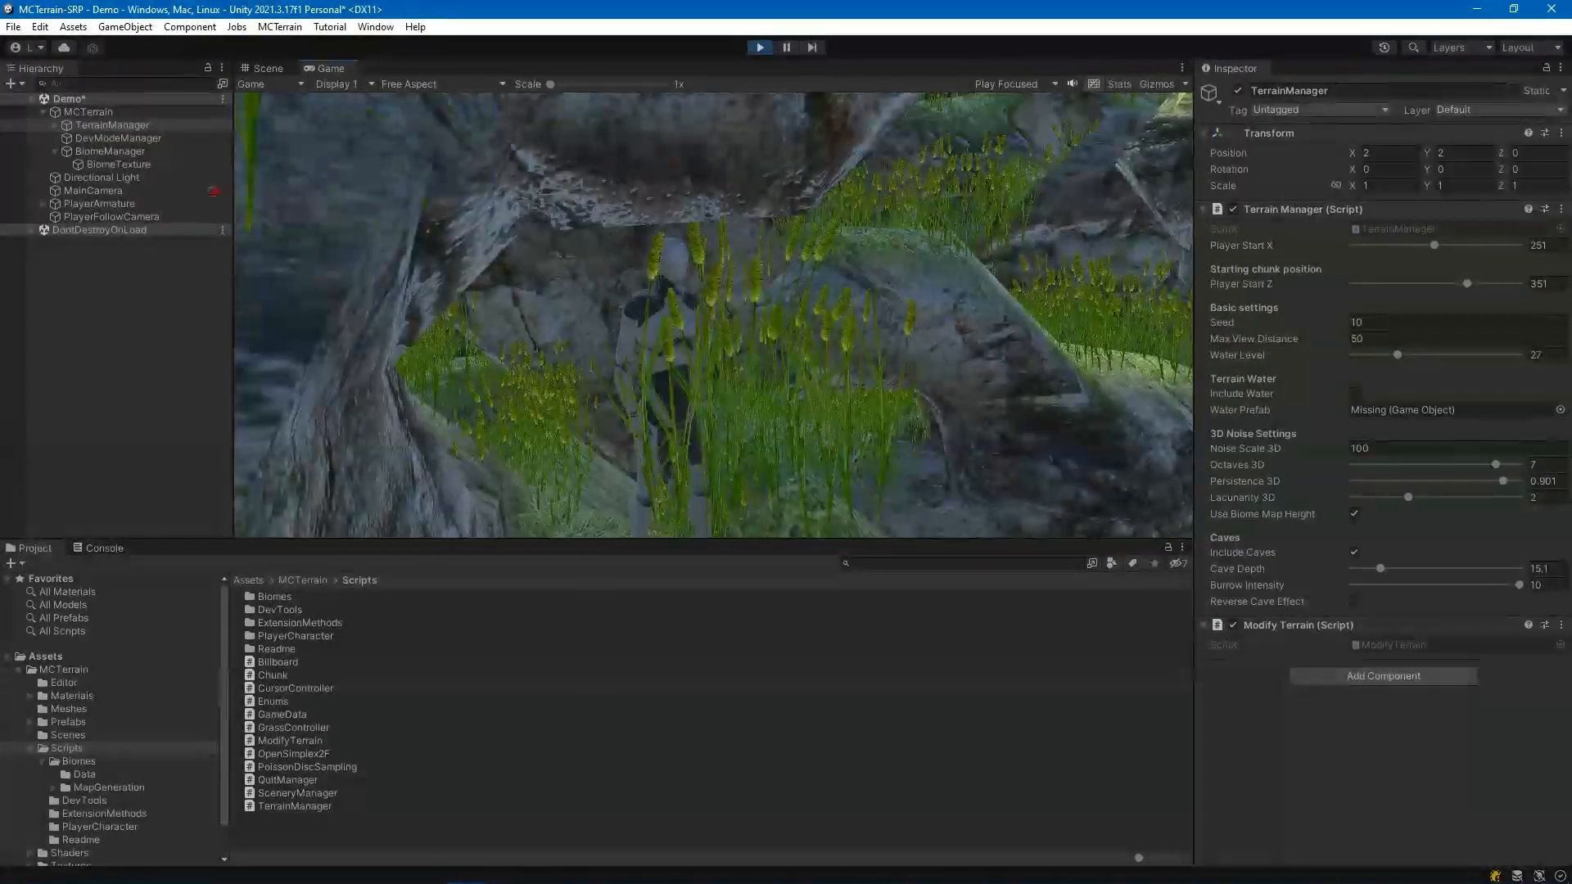
{"action": "key", "text": "w"}
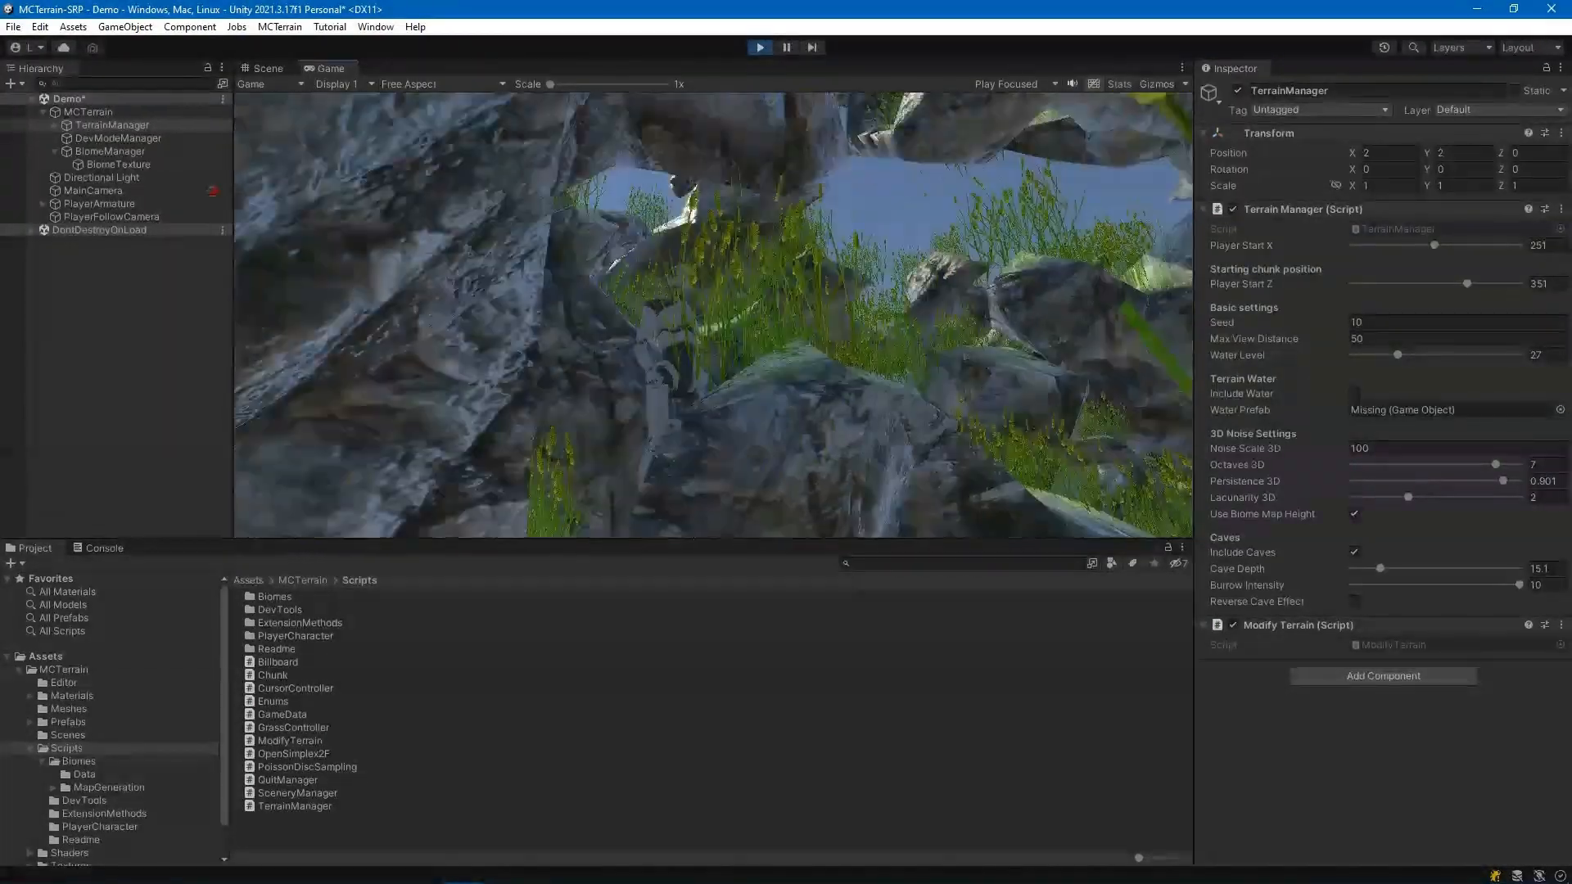
{"action": "key", "text": "w"}
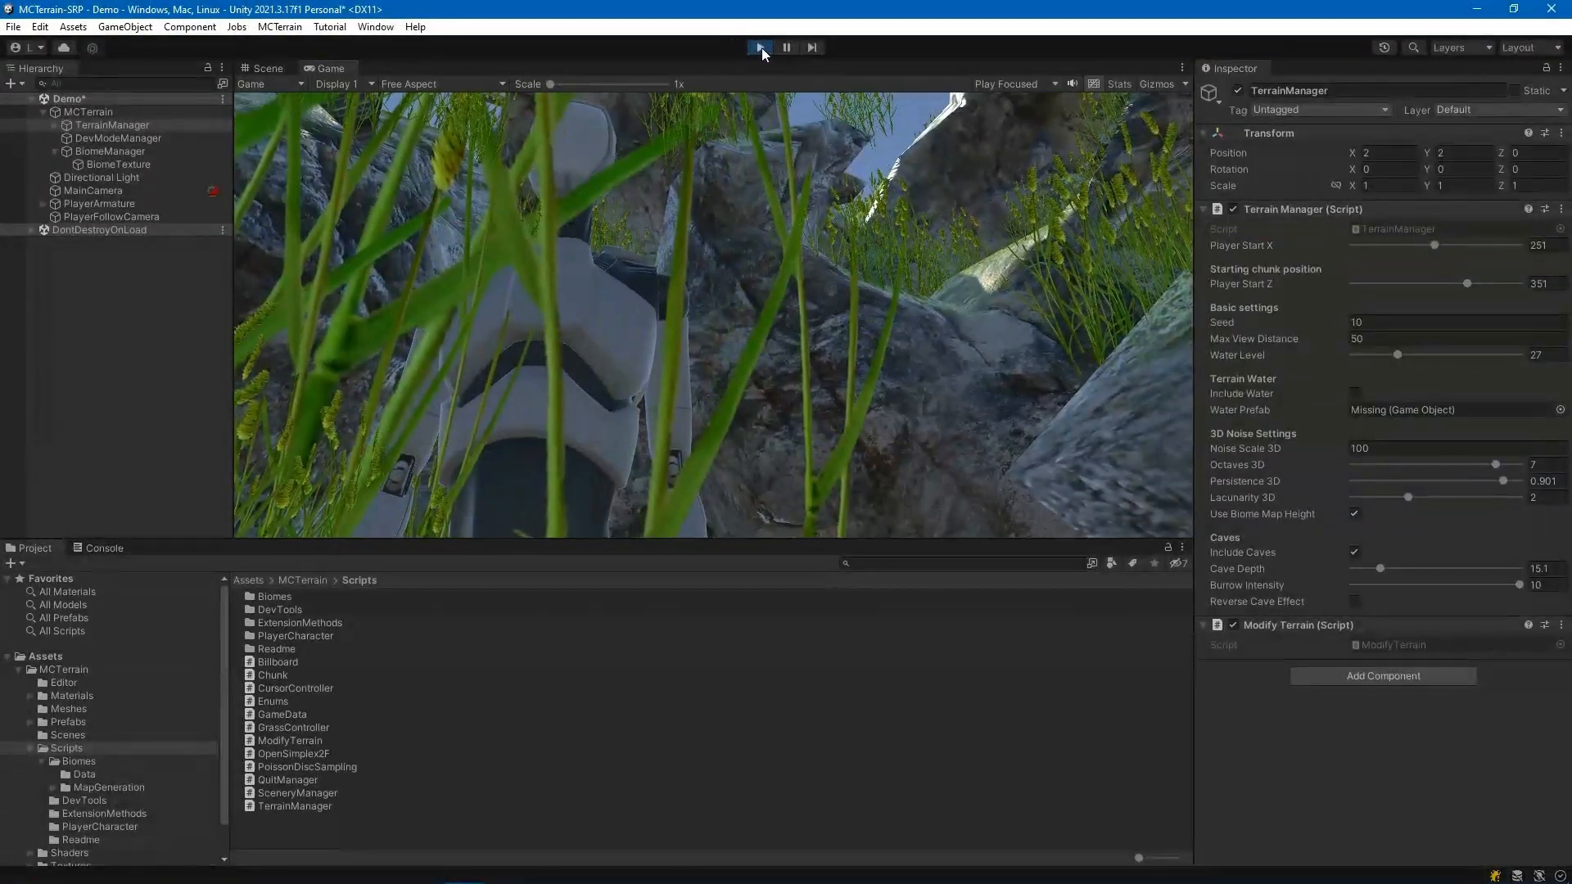
{"action": "left_click", "coordinate": [762, 47]}
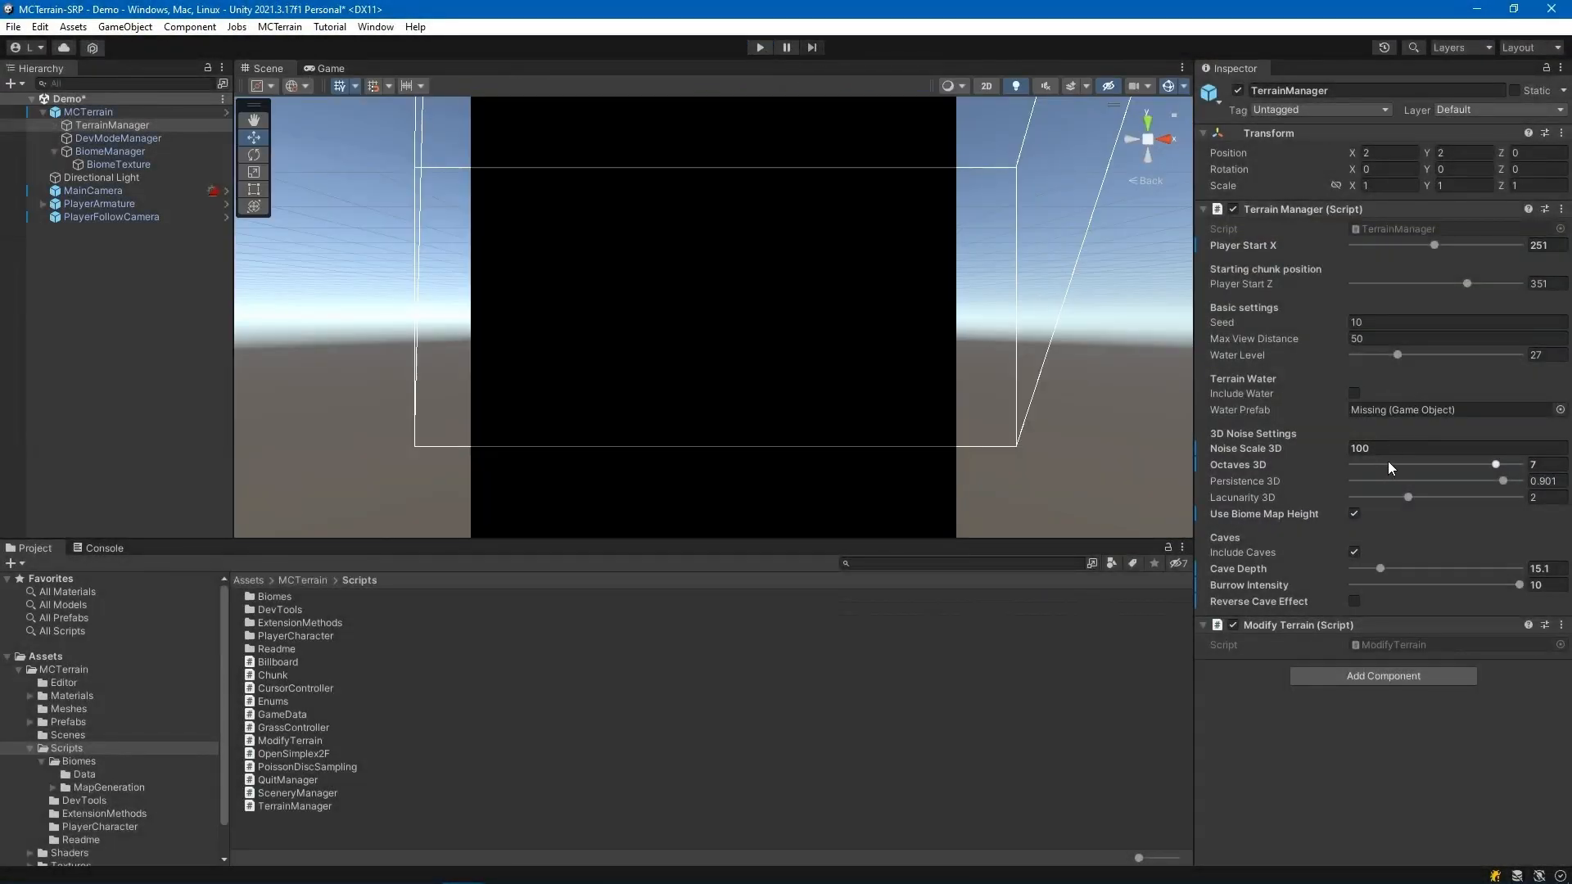
Set Octaves 3D to 3 and Persistence 3D to 0.069, and run the game
{"action": "left_click", "coordinate": [1388, 464]}
{"action": "left_click", "coordinate": [1365, 482]}
{"action": "left_click", "coordinate": [761, 47]}
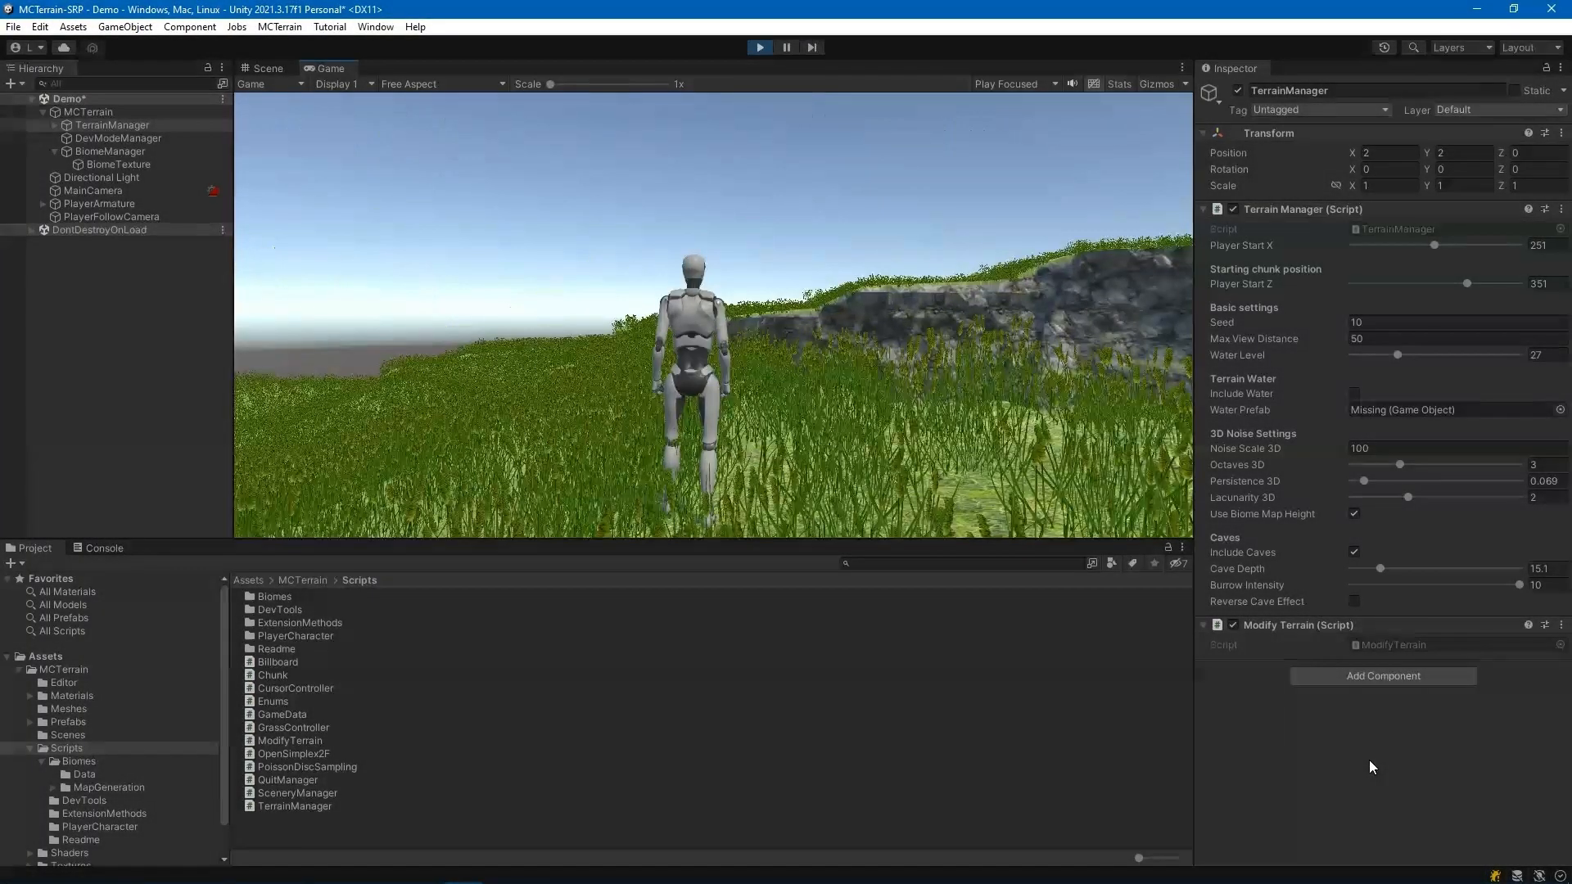
Walk across the meadow and along the rock walls to examine the low-persistence terrain, and stop the game
{"action": "key", "text": "w"}
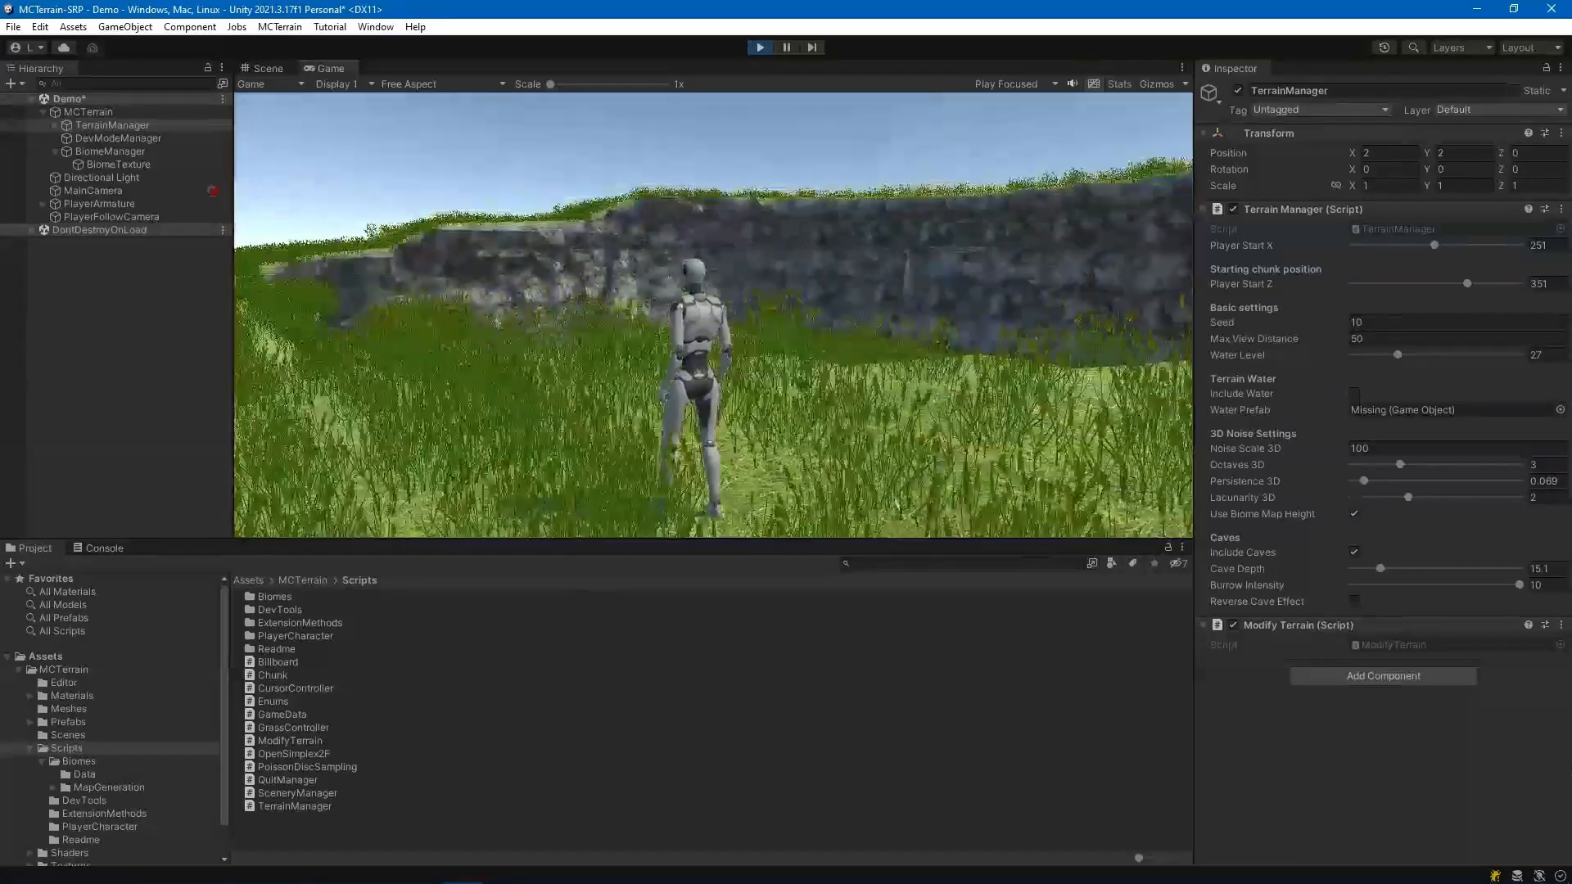
{"action": "key", "text": "w"}
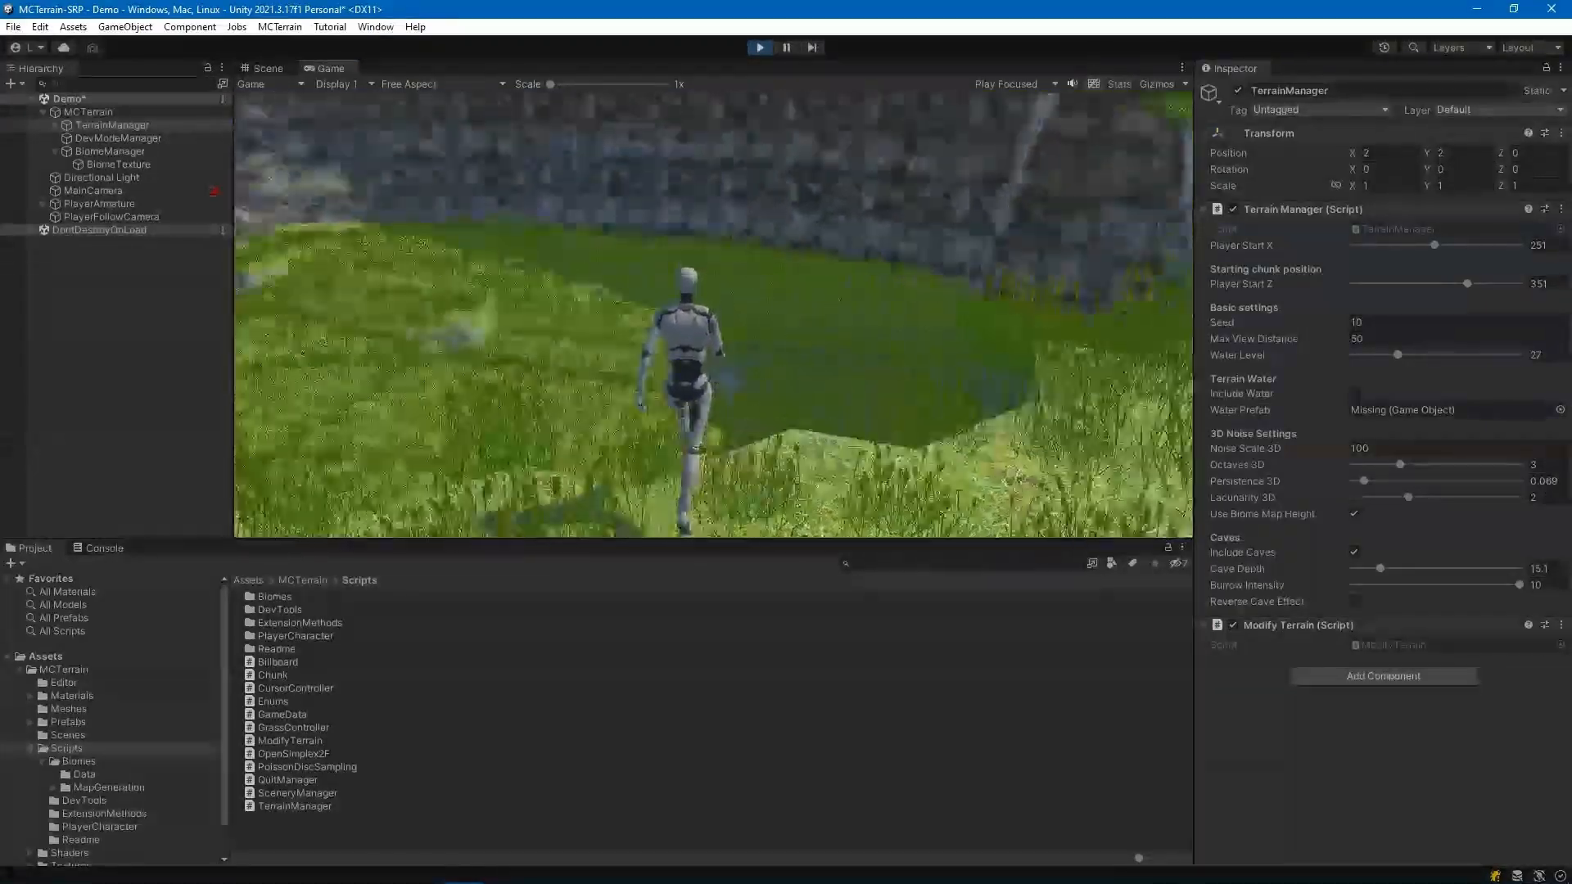
{"action": "key", "text": "w"}
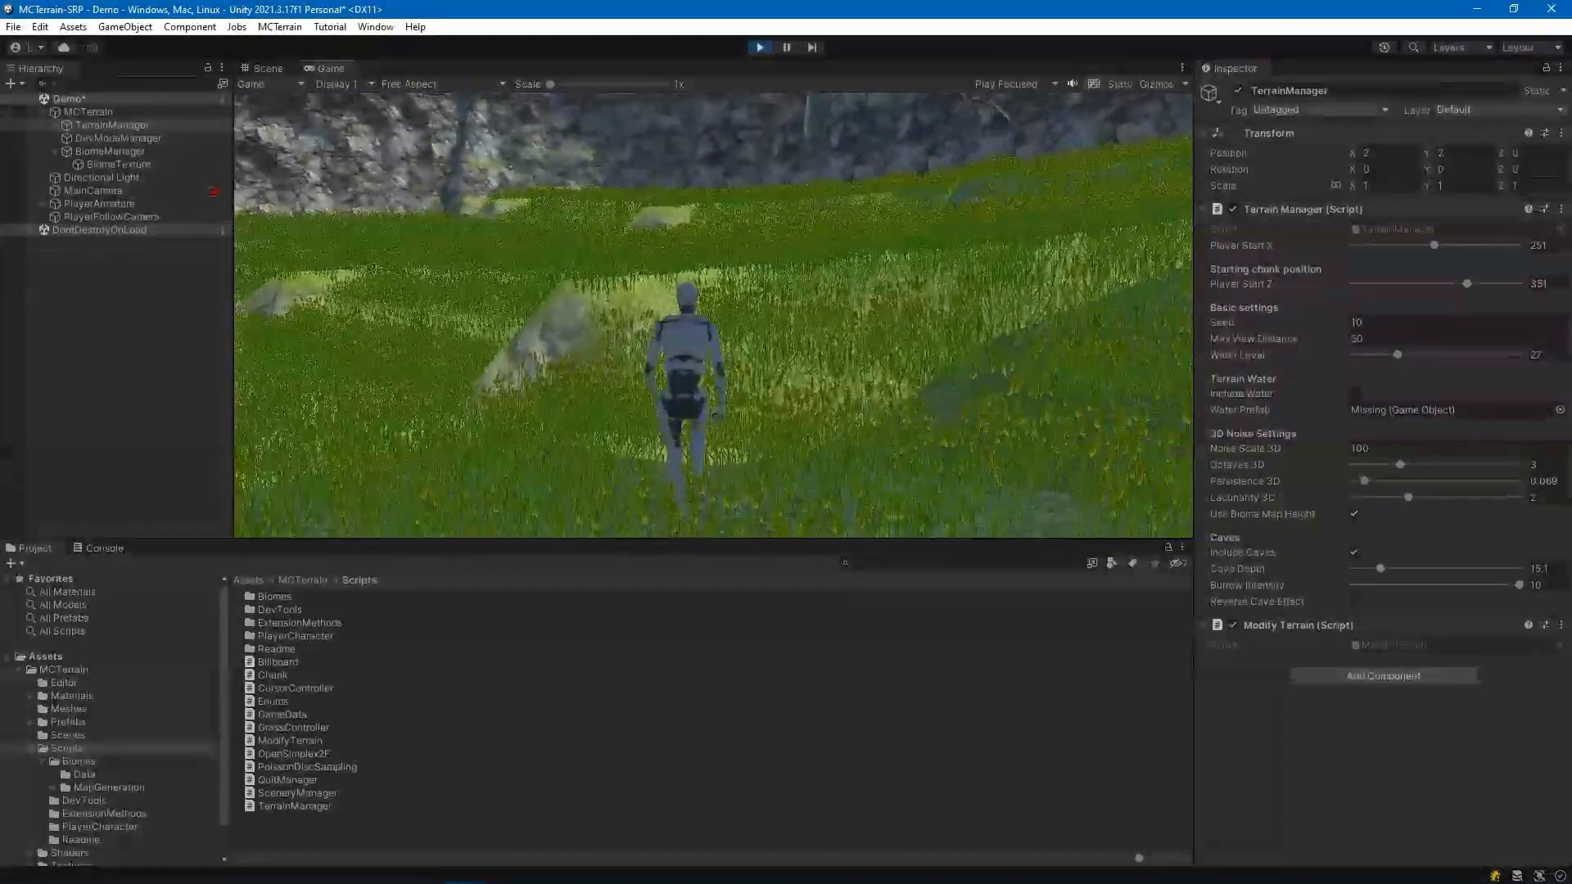
{"action": "key", "text": "w"}
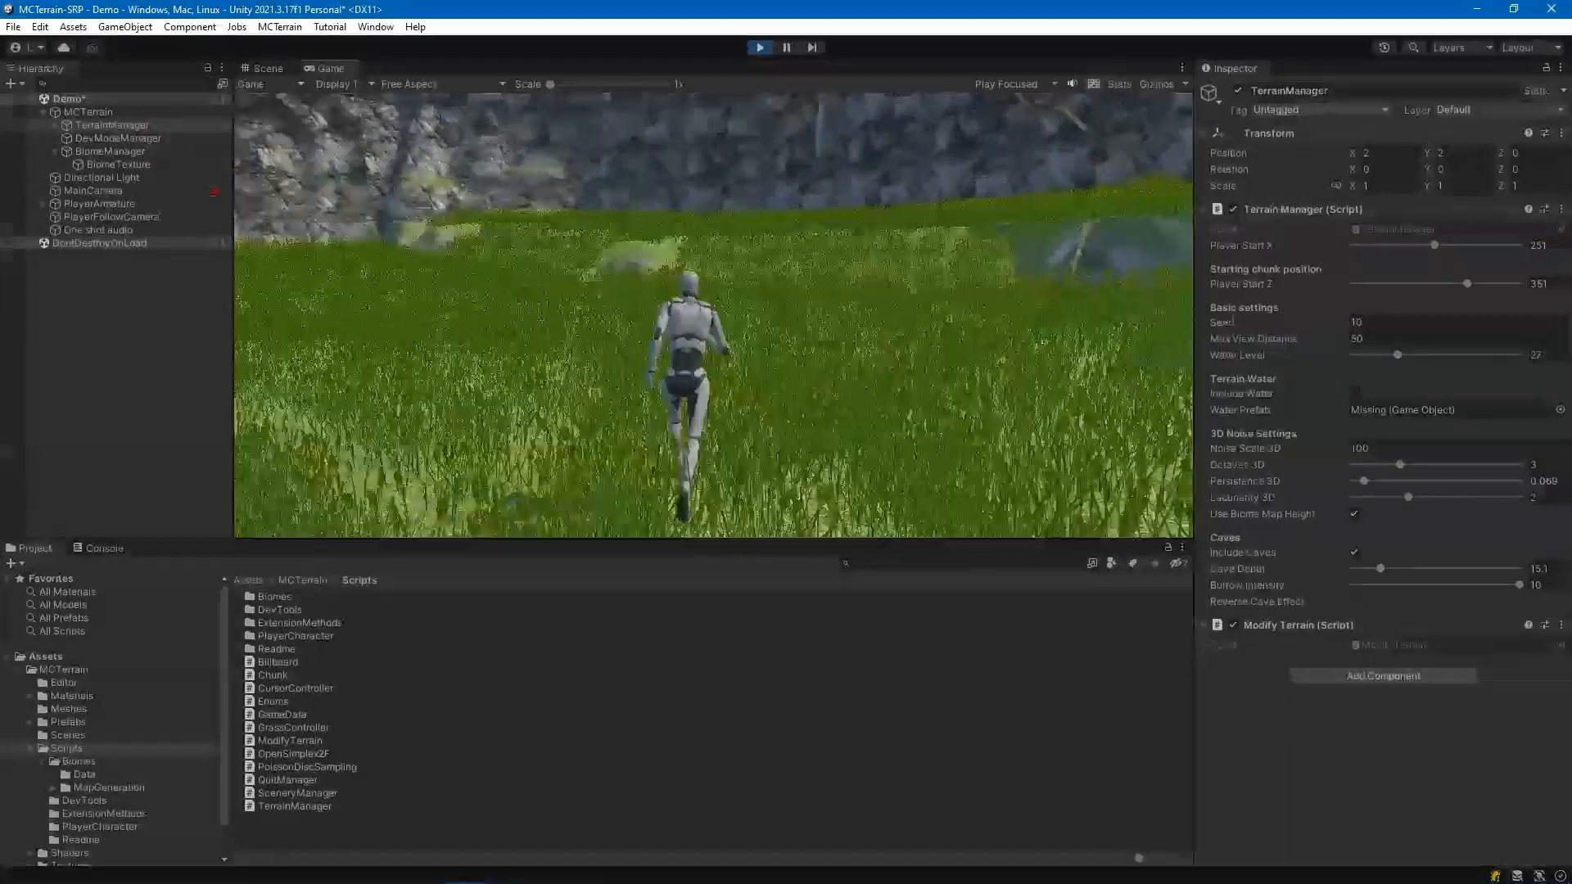
{"action": "key", "text": "w"}
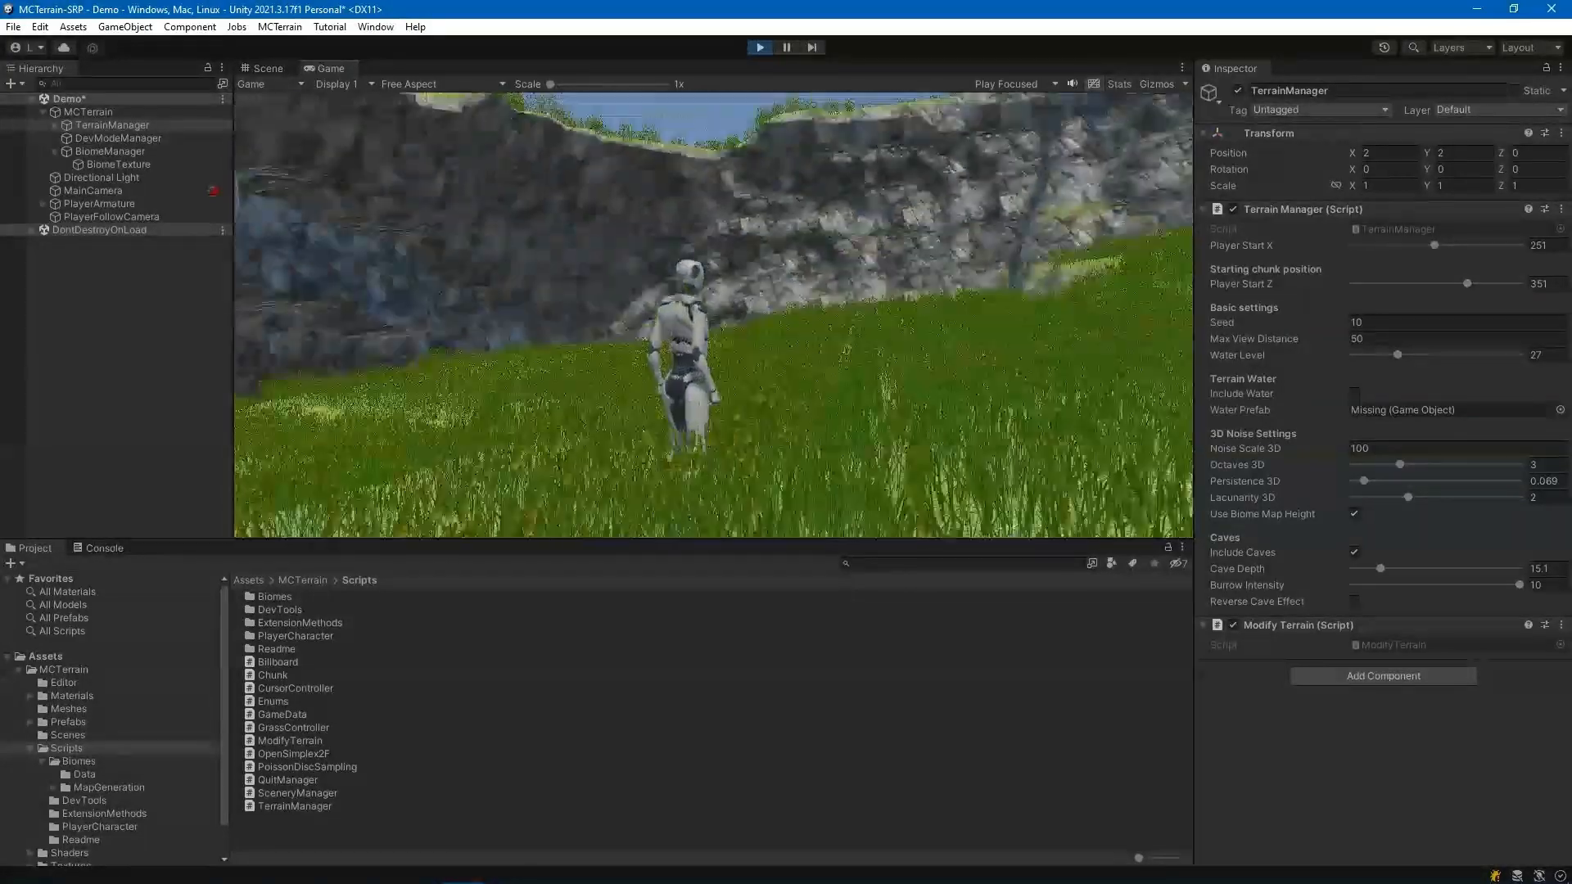
{"action": "key", "text": "w"}
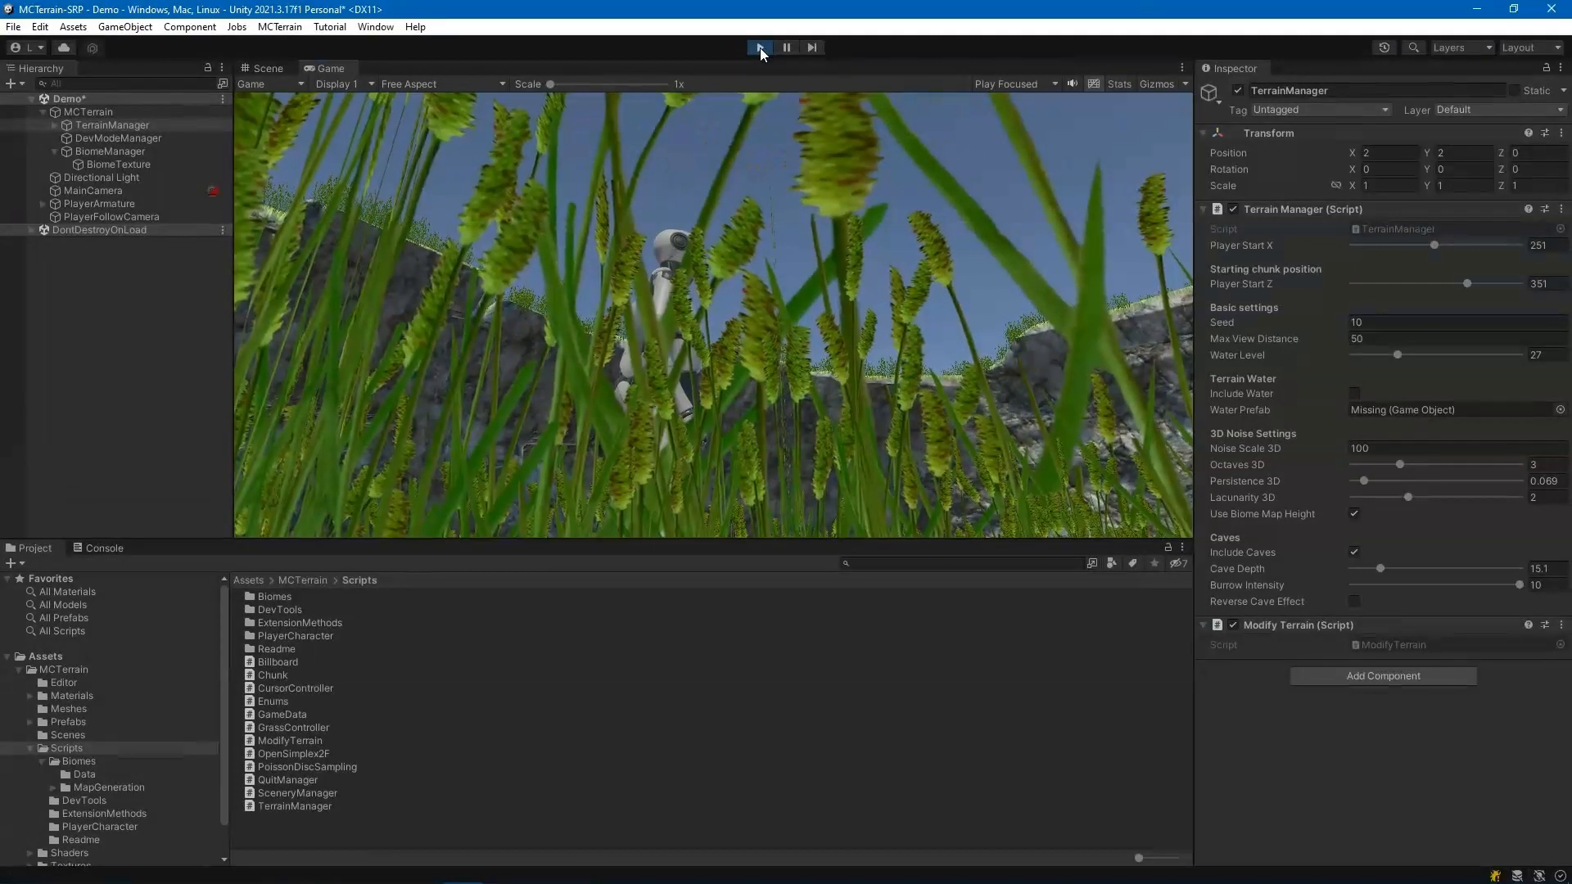
{"action": "left_click", "coordinate": [761, 47]}
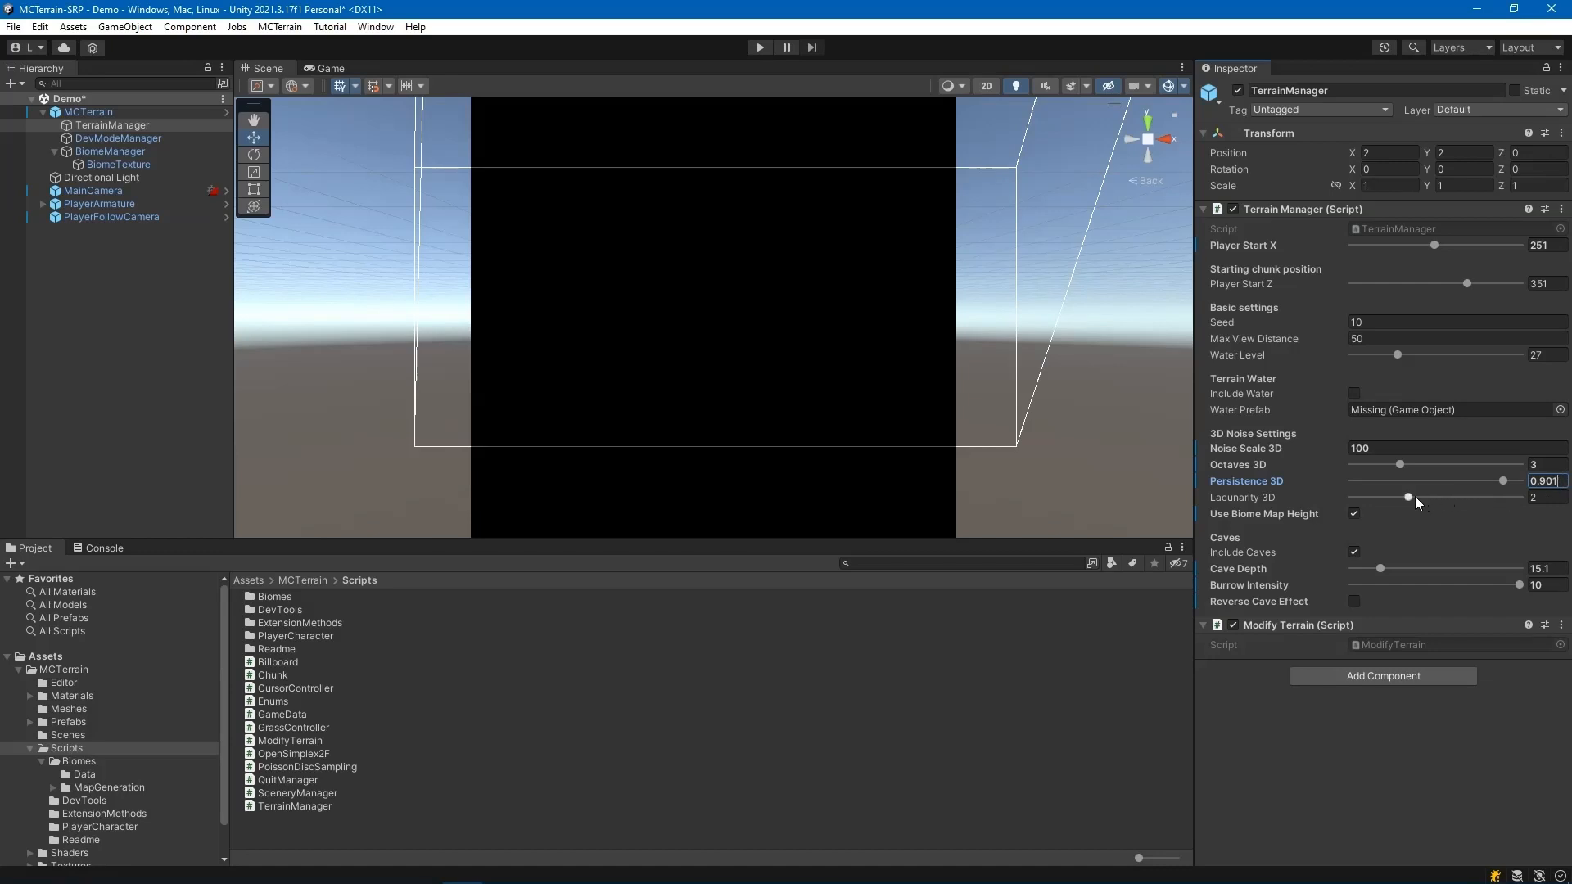
Set Lacunarity 3D to 3.49 and run the game to explore the grassy, rock-walled terrain on foot
{"action": "left_click", "coordinate": [1491, 497]}
{"action": "left_click", "coordinate": [760, 47]}
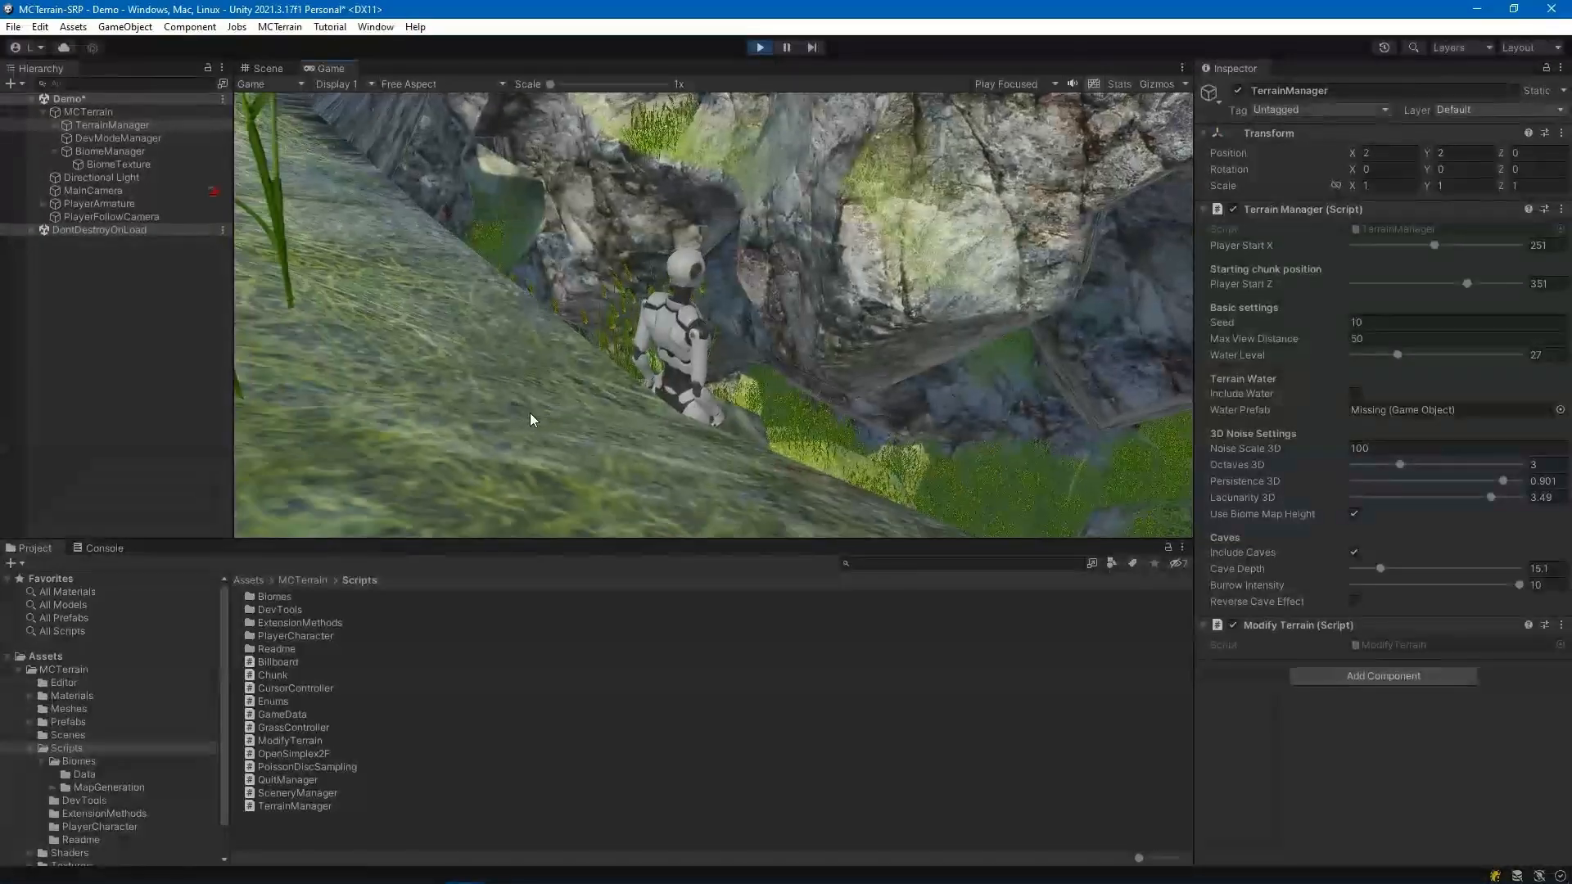
{"action": "key", "text": "w"}
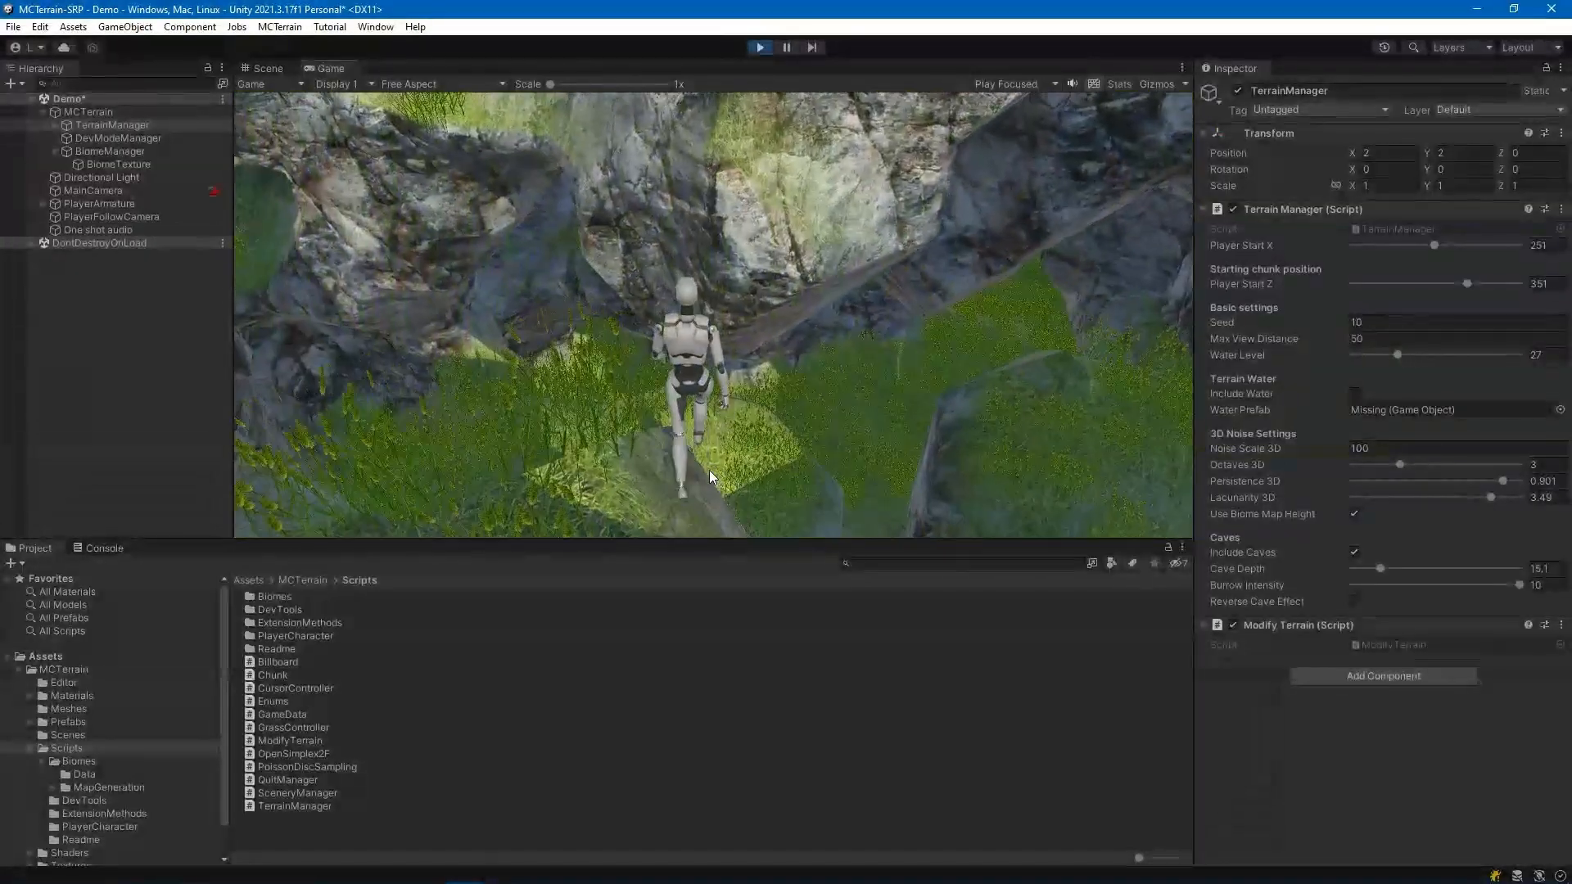
{"action": "key", "text": "space"}
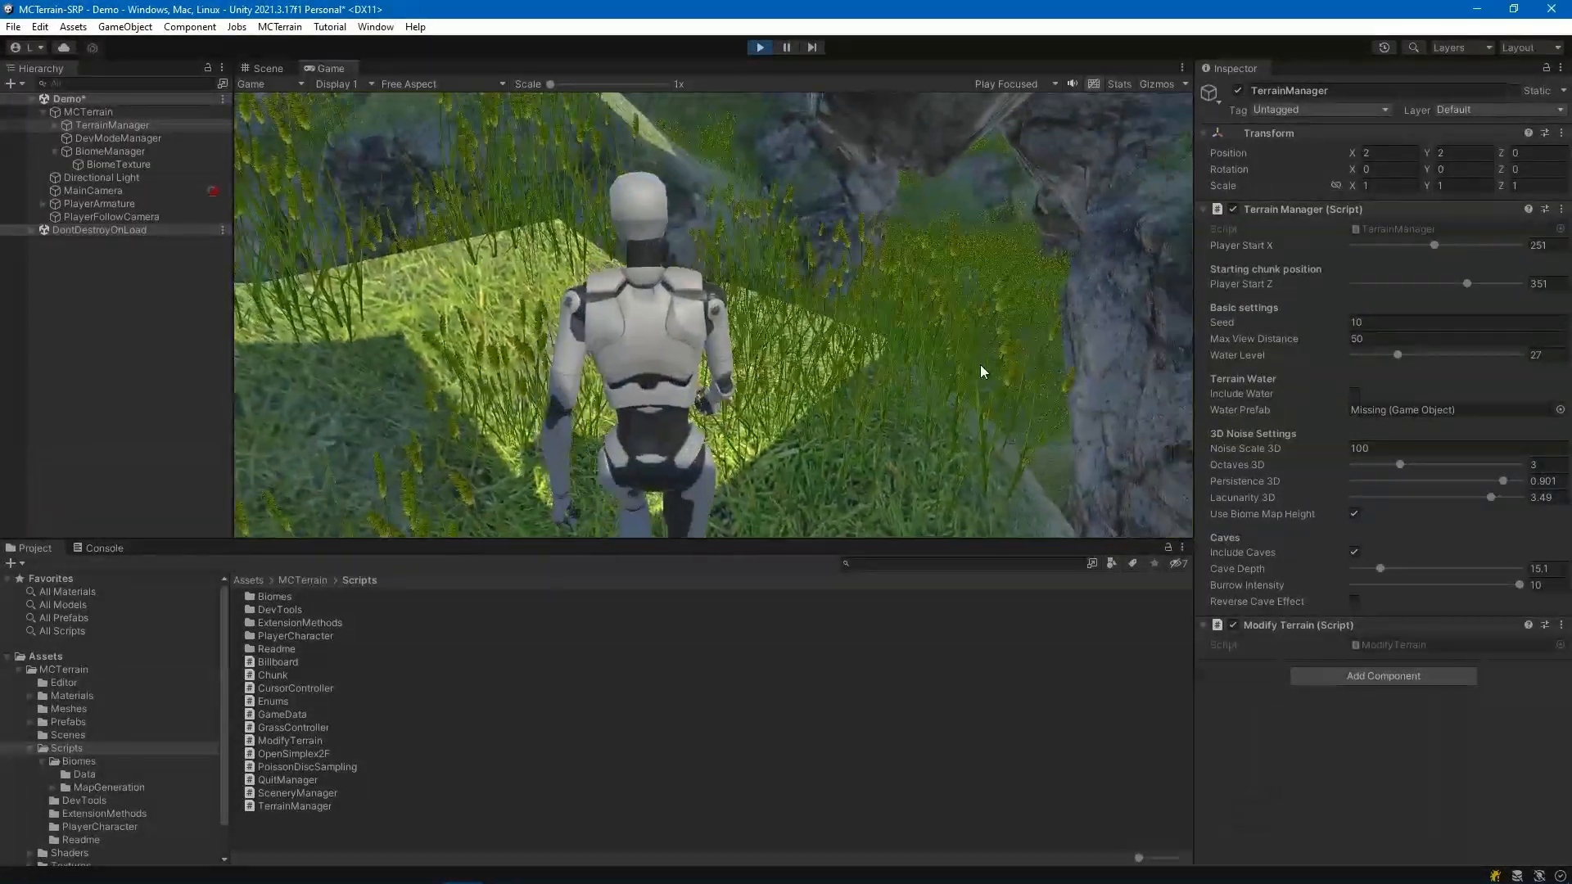
{"action": "key", "text": "w"}
{"action": "key", "text": "space"}
{"action": "key", "text": "w"}
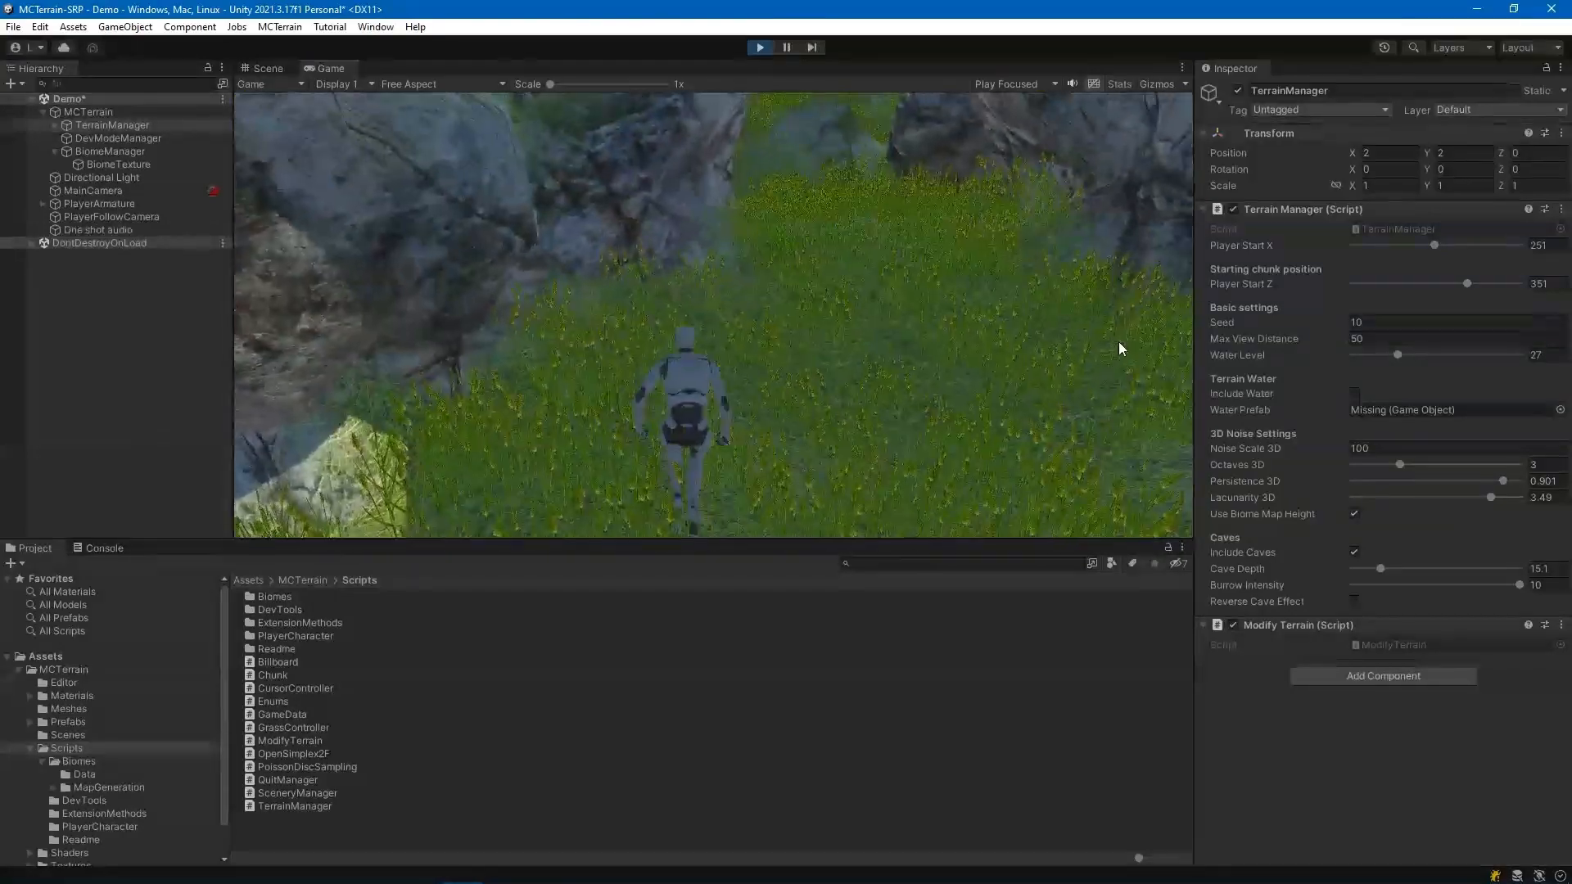
{"action": "key", "text": "w"}
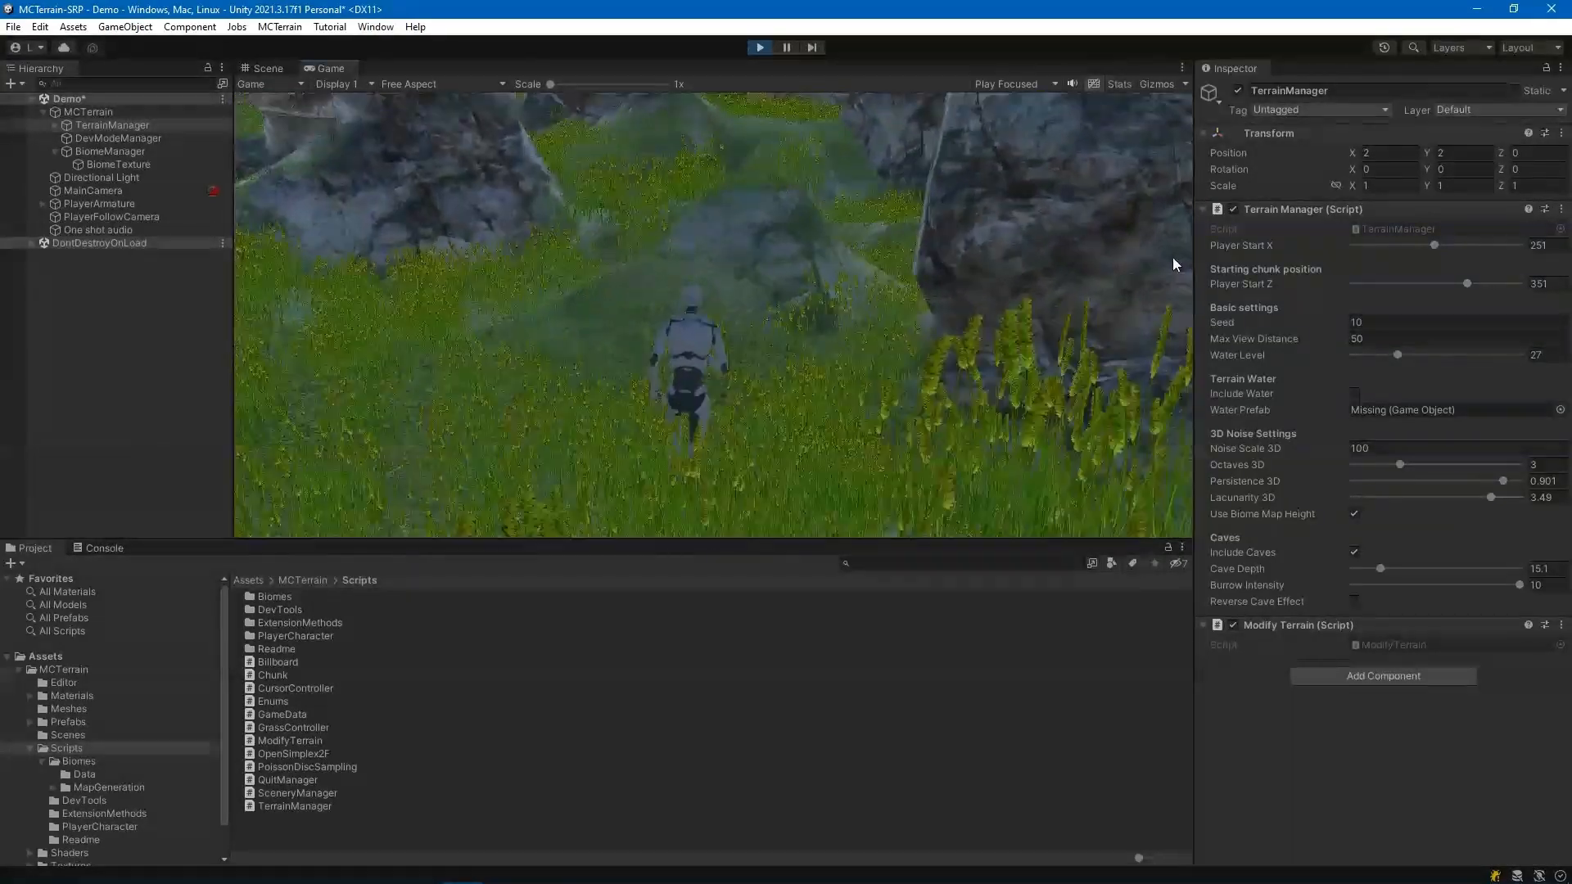
Examine the overhanging rocks and cave walls generated with the higher lacunarity, and stop the game
{"action": "key", "text": "w"}
{"action": "key", "text": "space"}
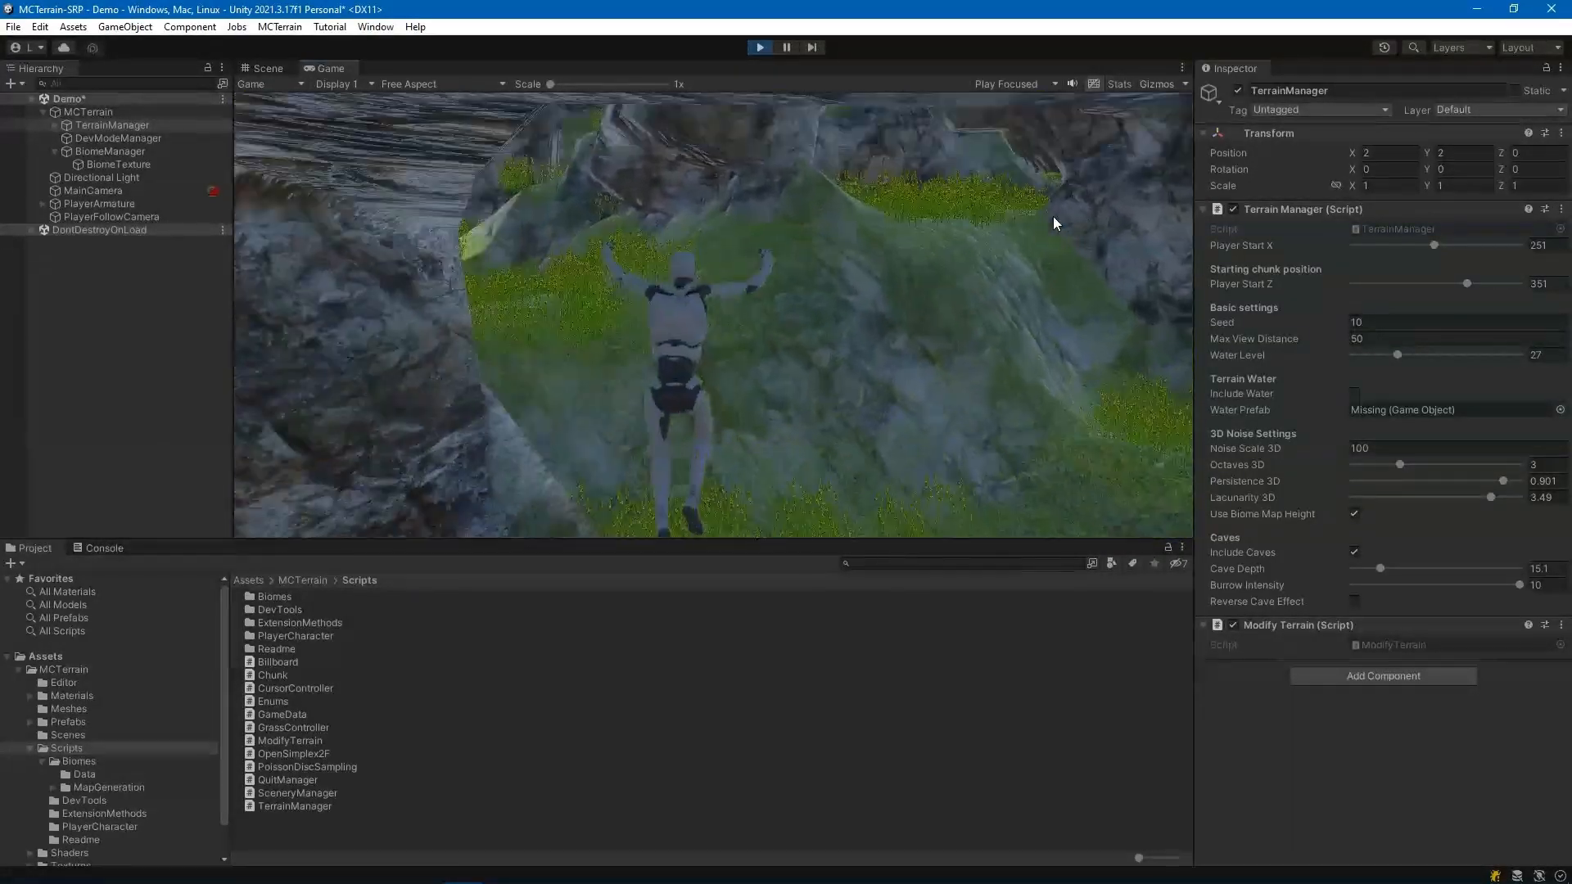
{"action": "key", "text": "w"}
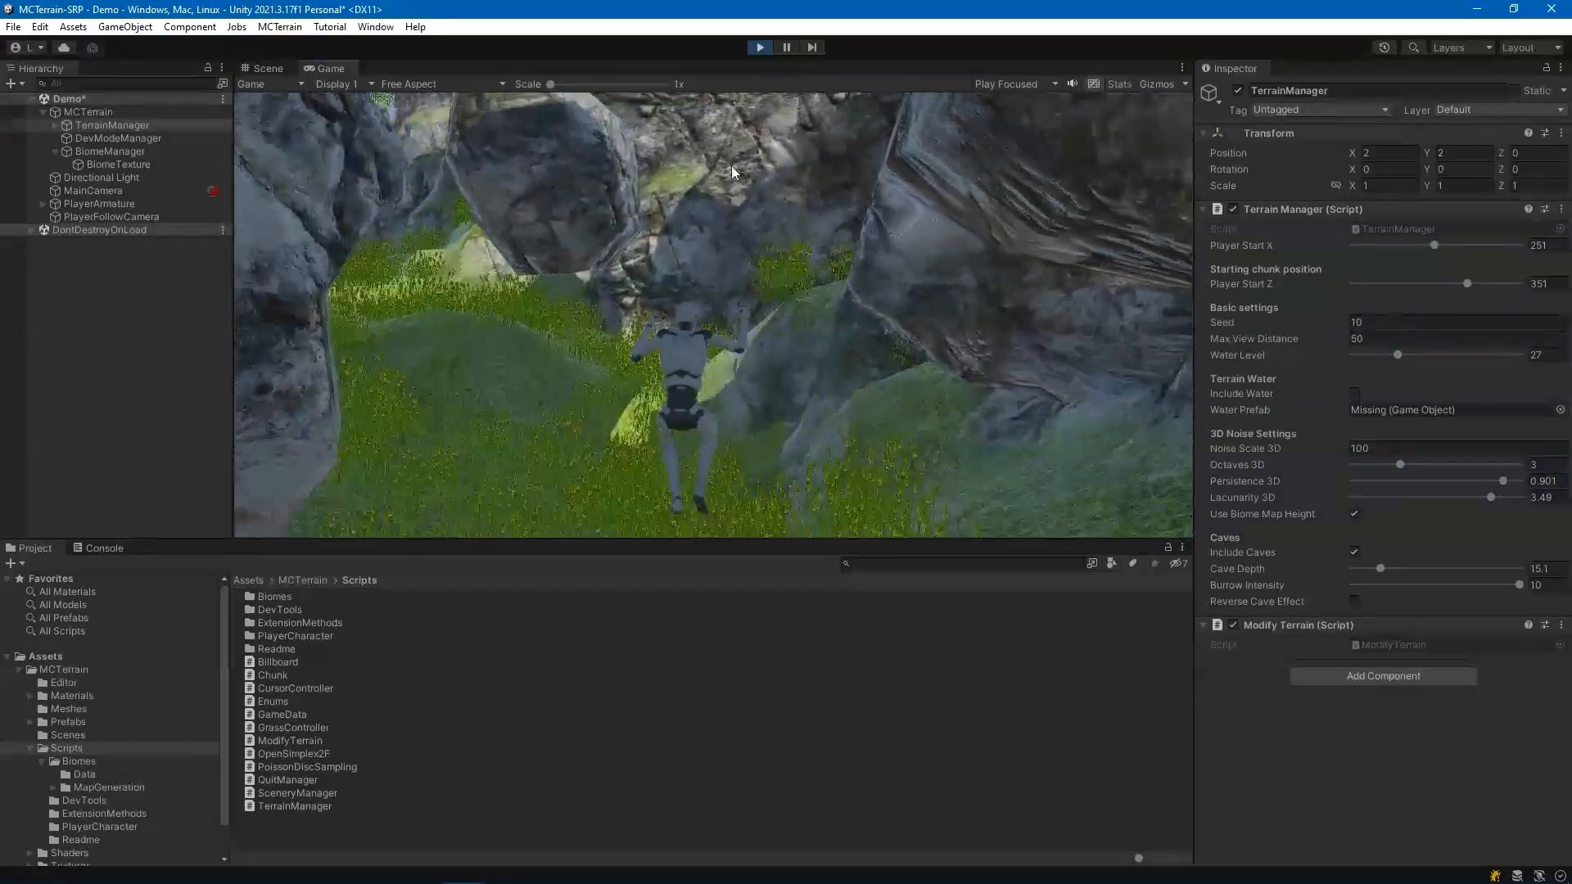
{"action": "key", "text": "w"}
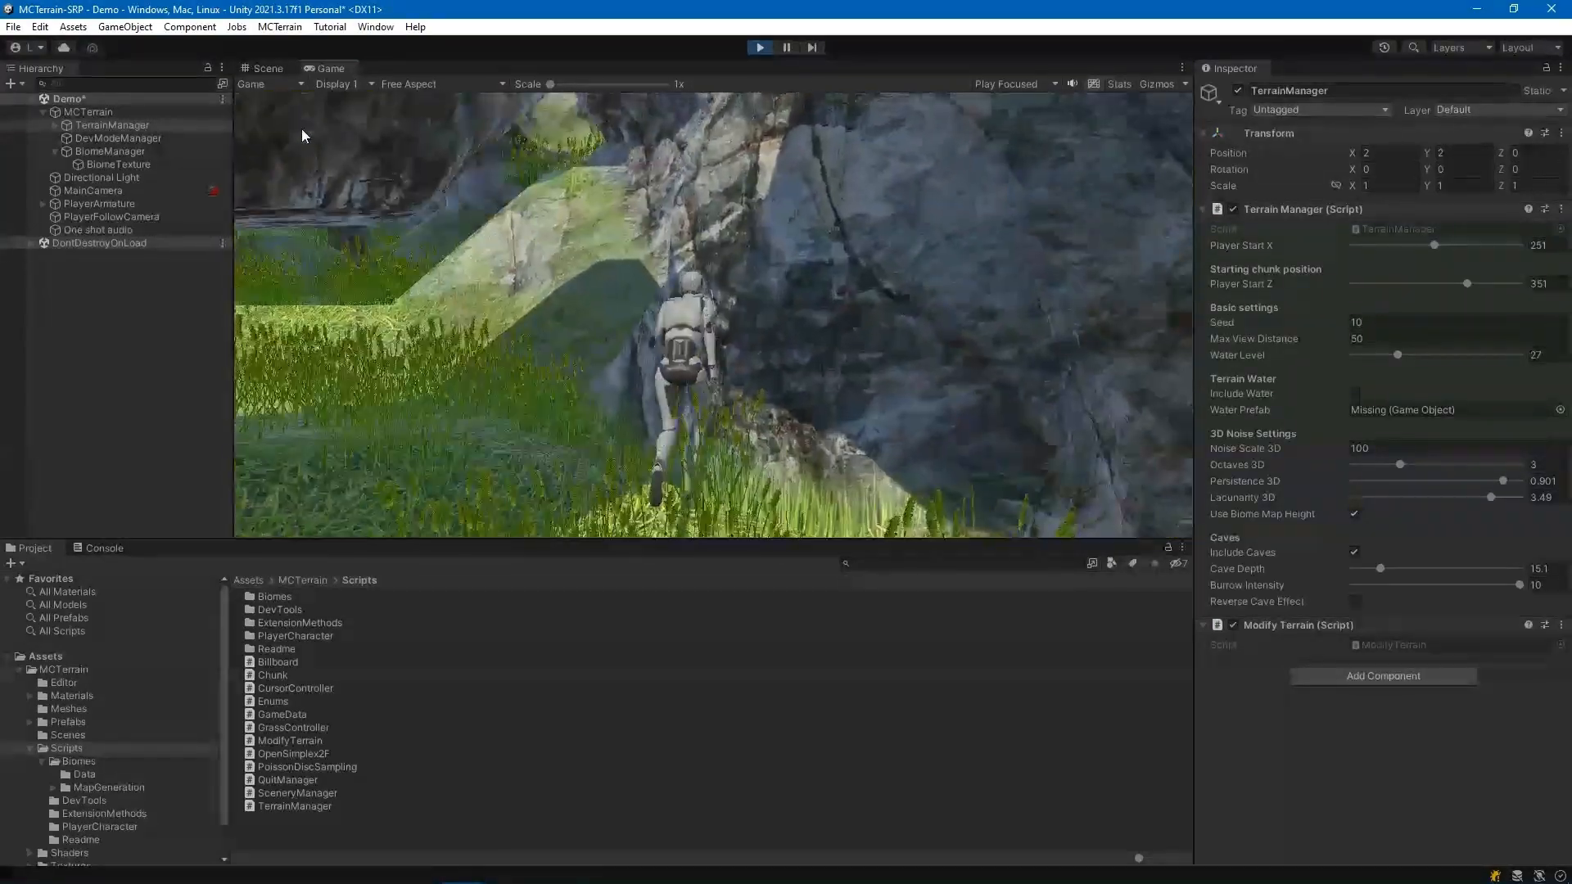
{"action": "key", "text": "space"}
{"action": "key", "text": "w"}
{"action": "key", "text": "space"}
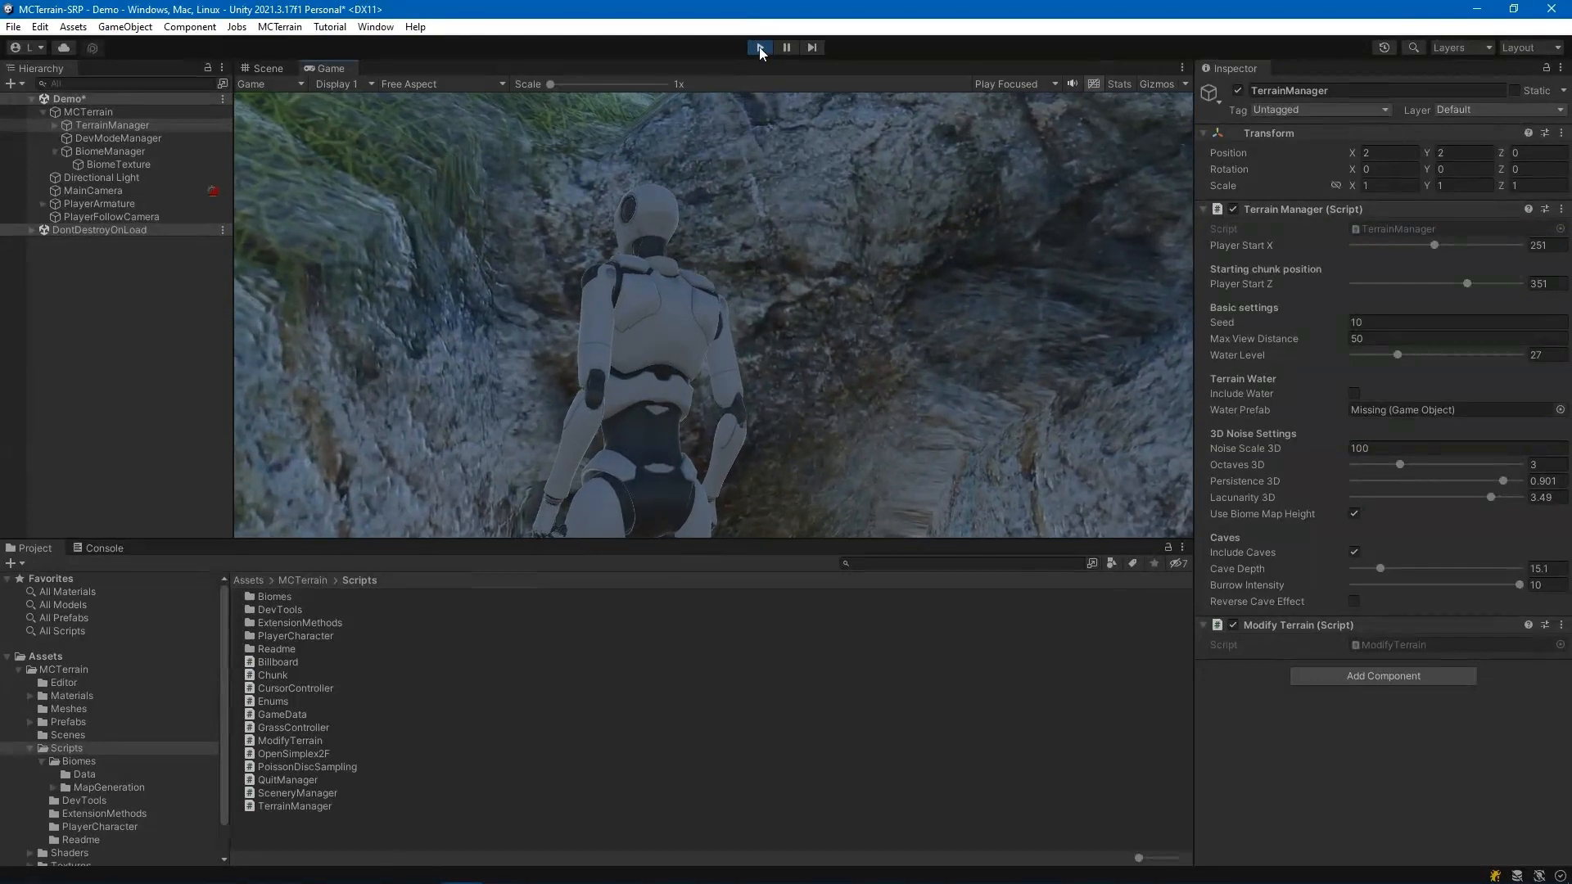
{"action": "left_click", "coordinate": [759, 47]}
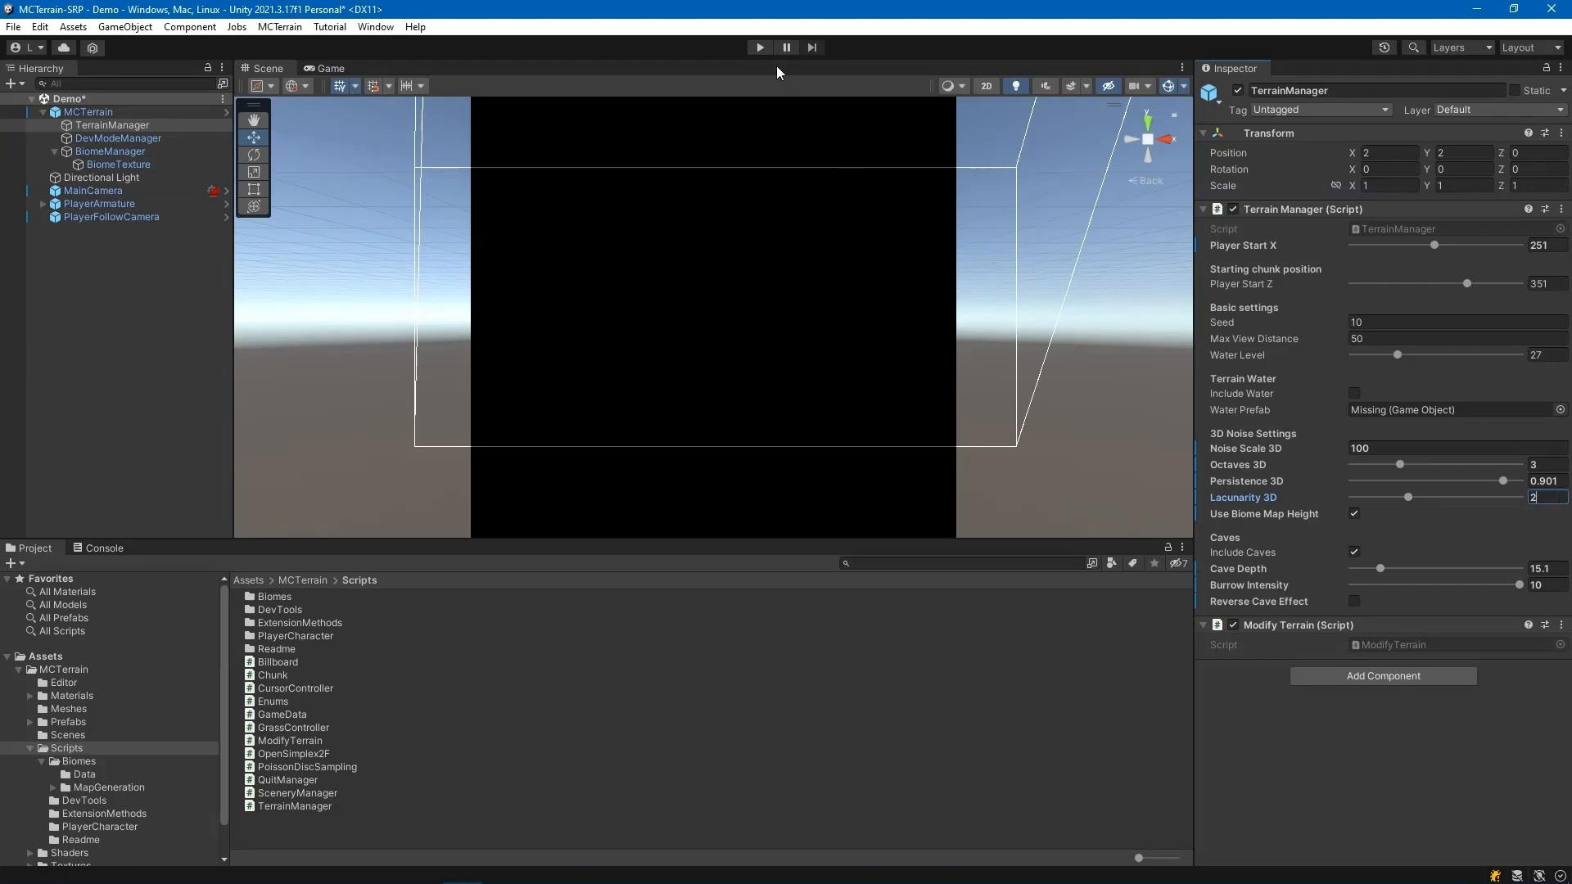
Run the game with Lacunarity 3D at 2, walk across the grassland to examine the hills, and end the test
{"action": "left_click", "coordinate": [759, 48]}
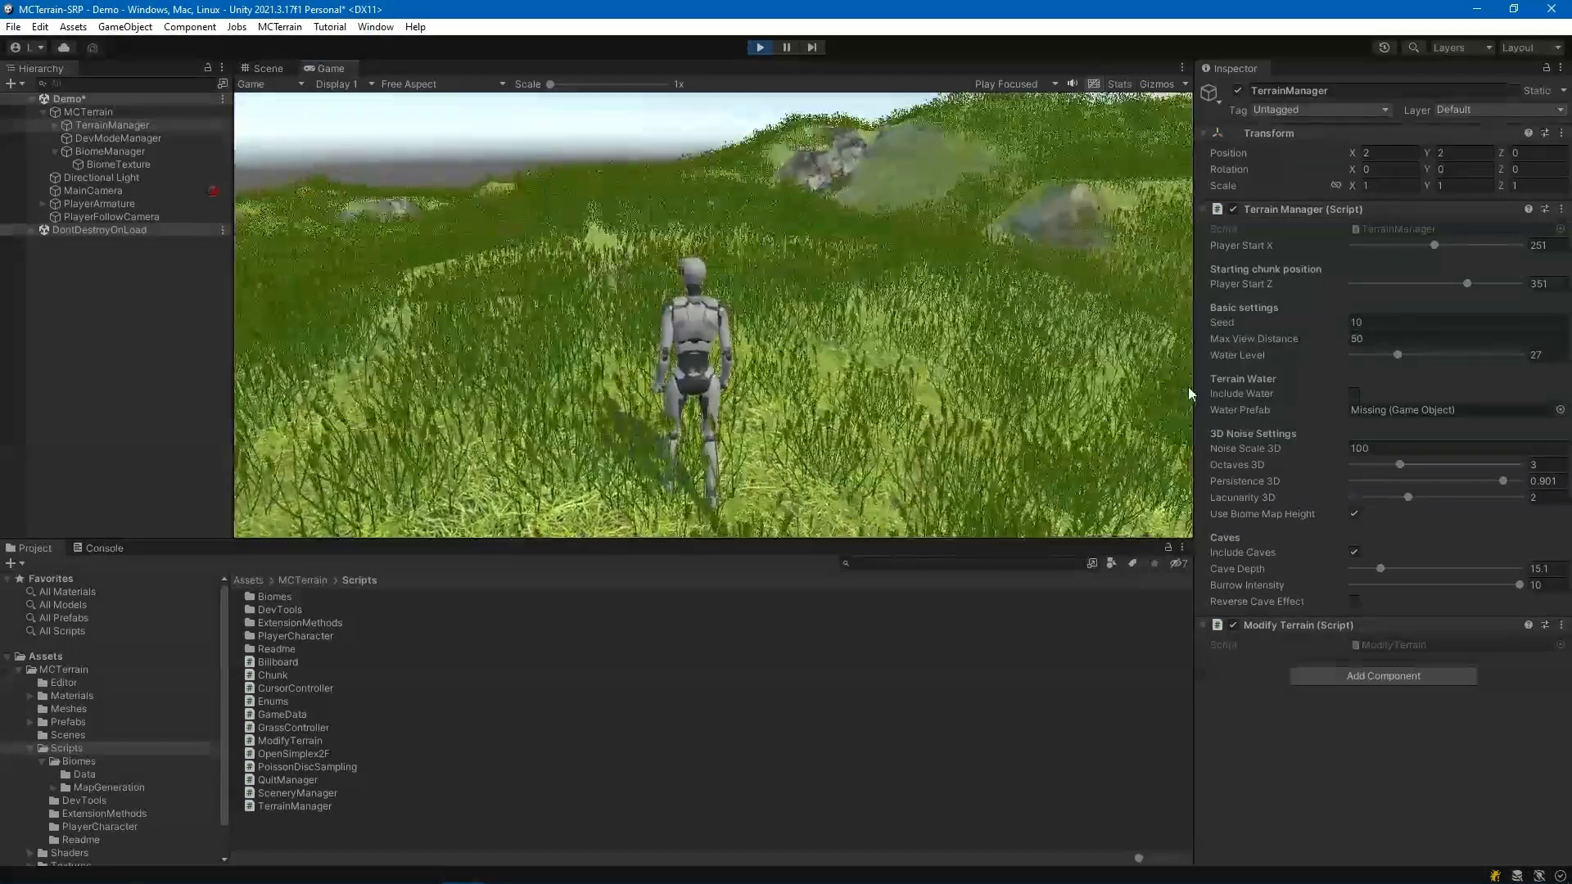
{"action": "key", "text": "w"}
{"action": "key", "text": "w"}
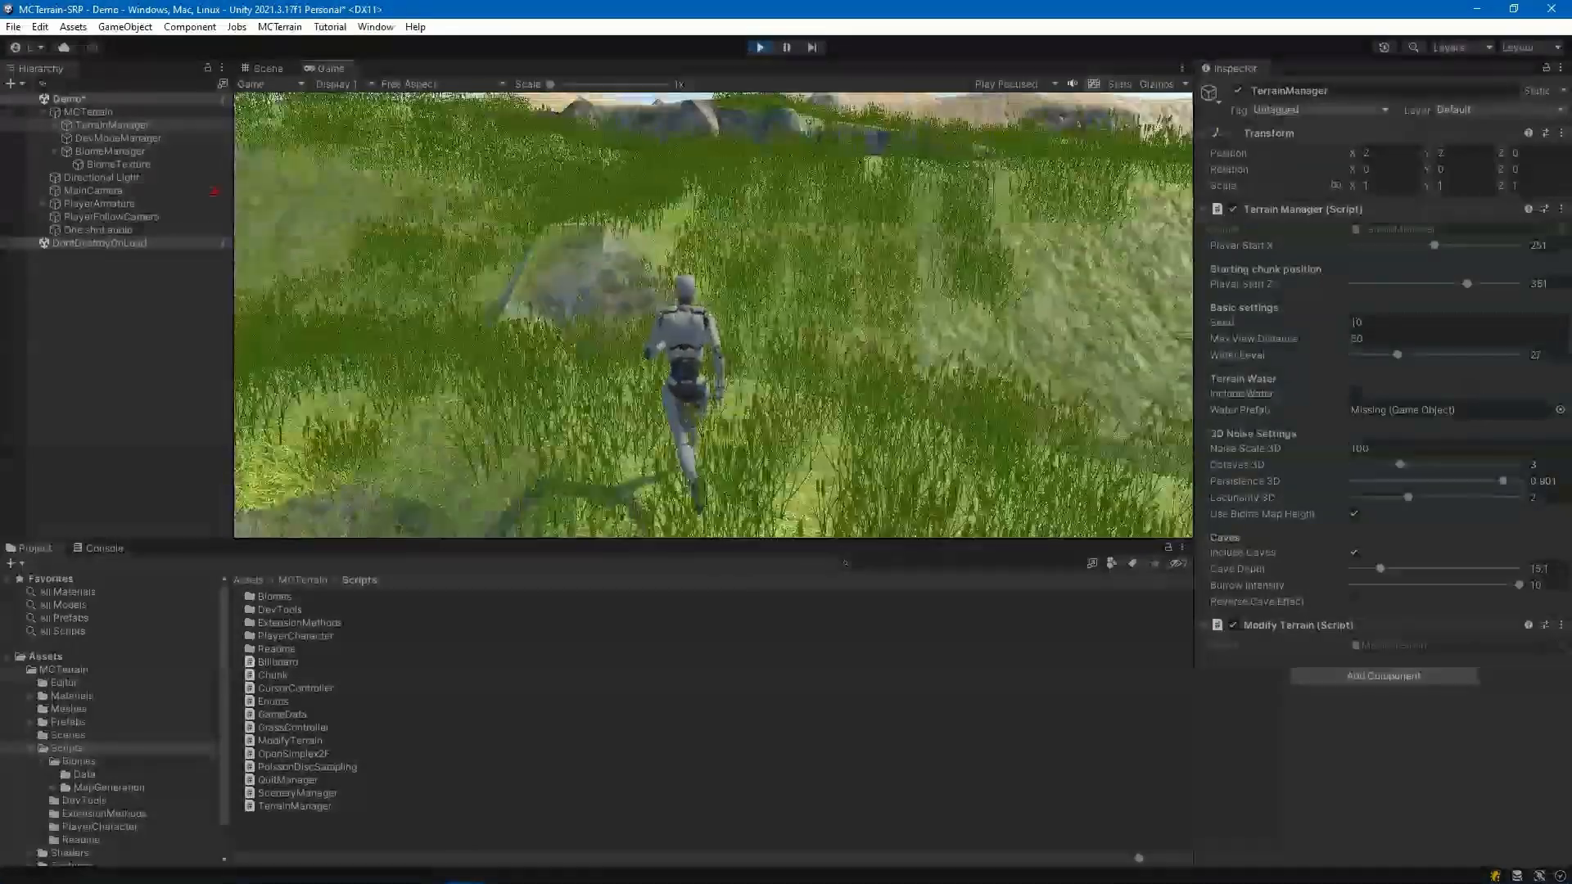
{"action": "key", "text": "w"}
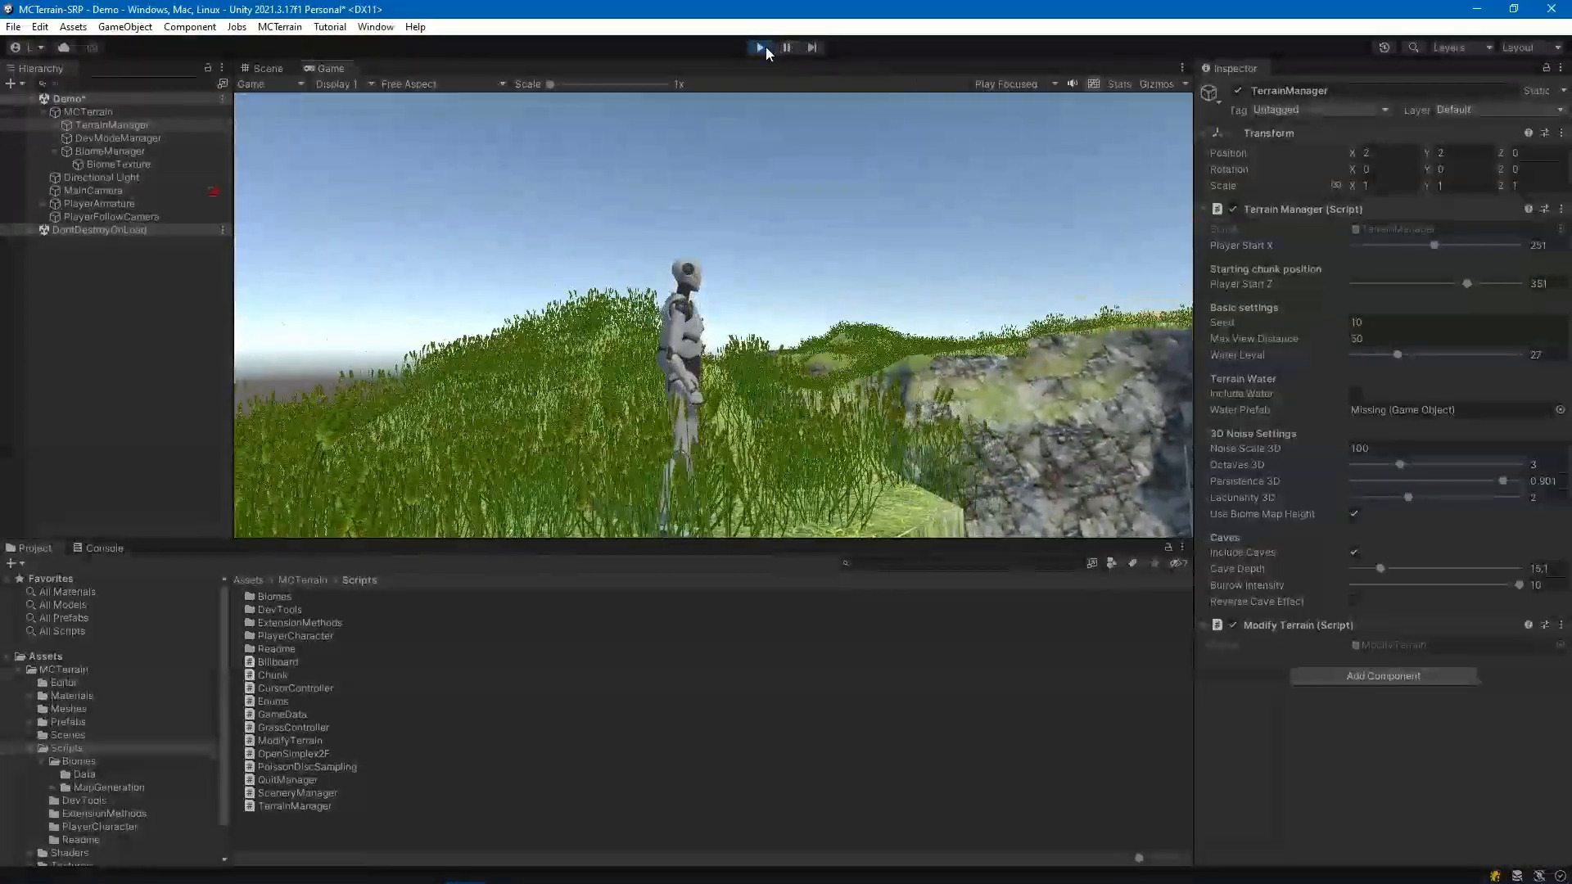
{"action": "left_click", "coordinate": [761, 47]}
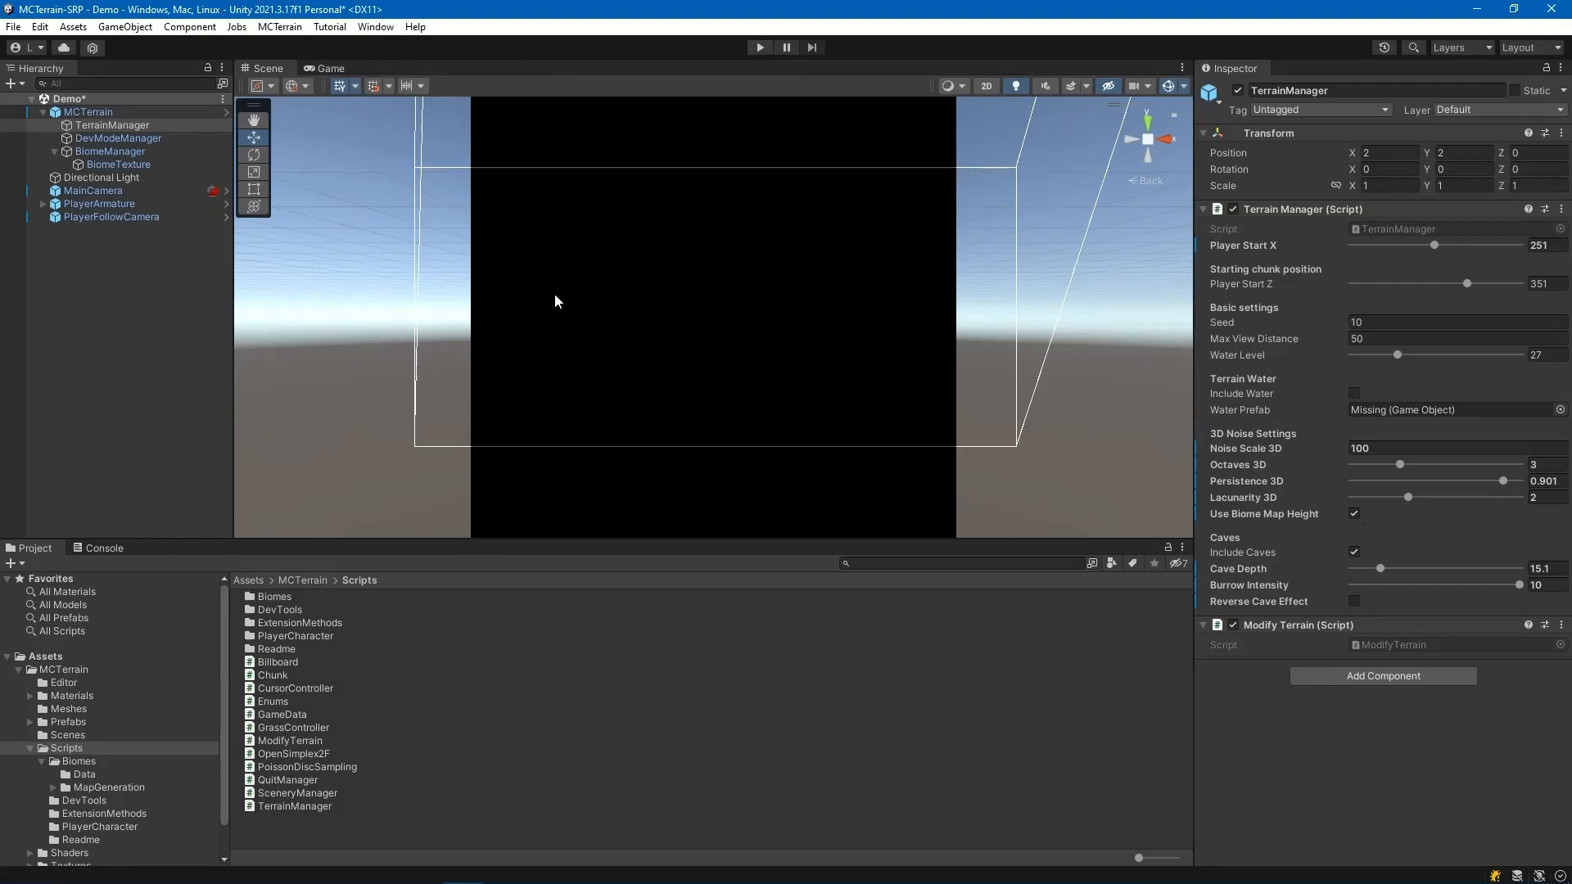
Preview the biome layout generated by the BiomeManager's Map Generator
{"action": "left_click", "coordinate": [110, 149]}
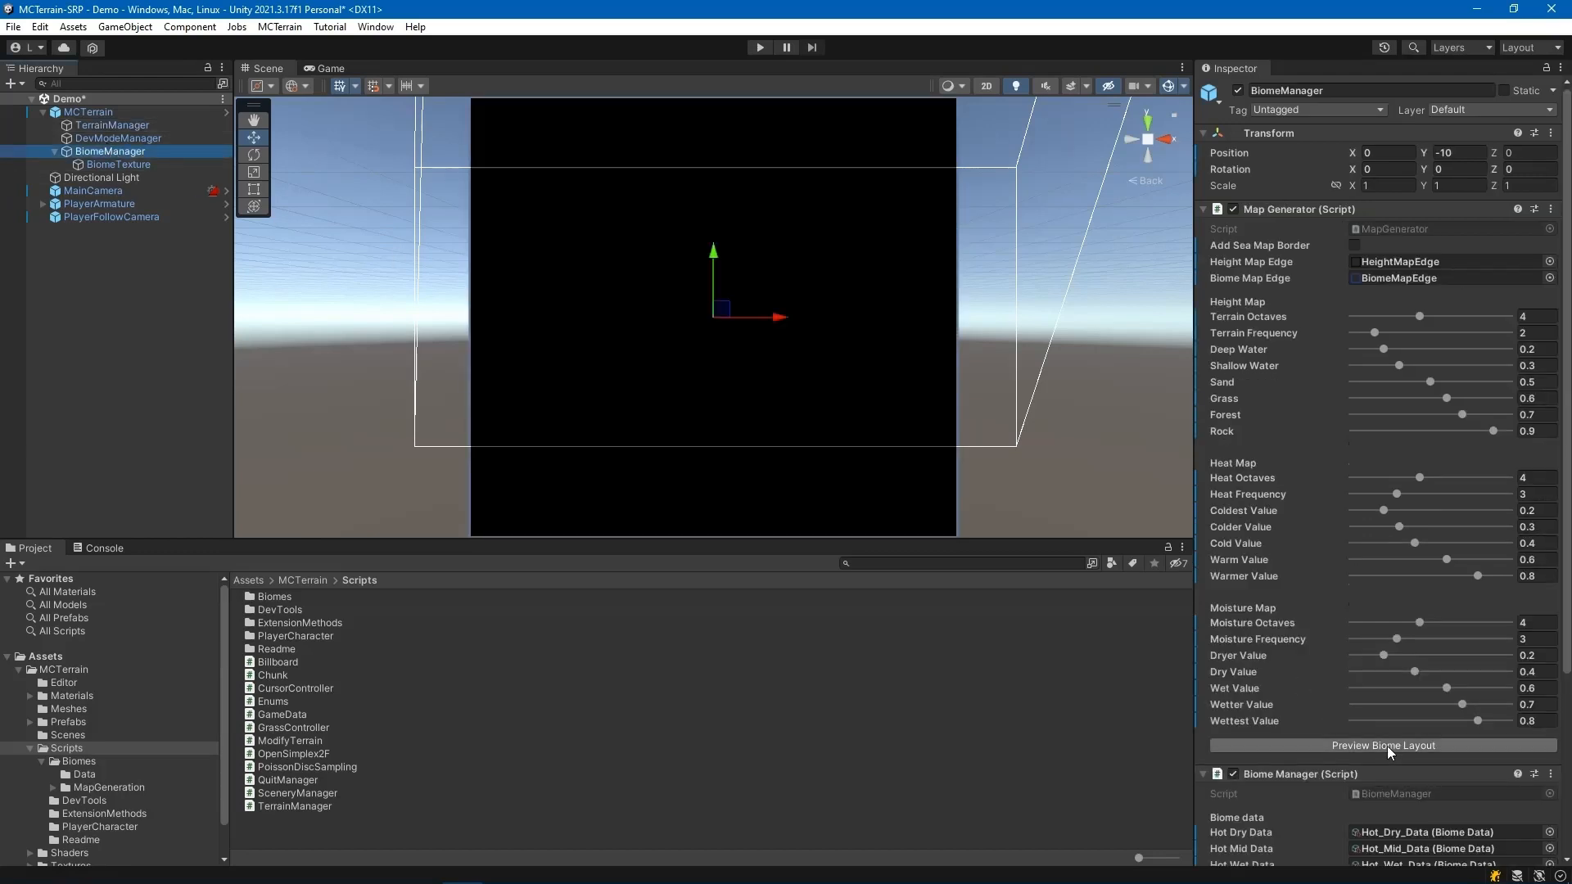
{"action": "left_click", "coordinate": [1392, 746]}
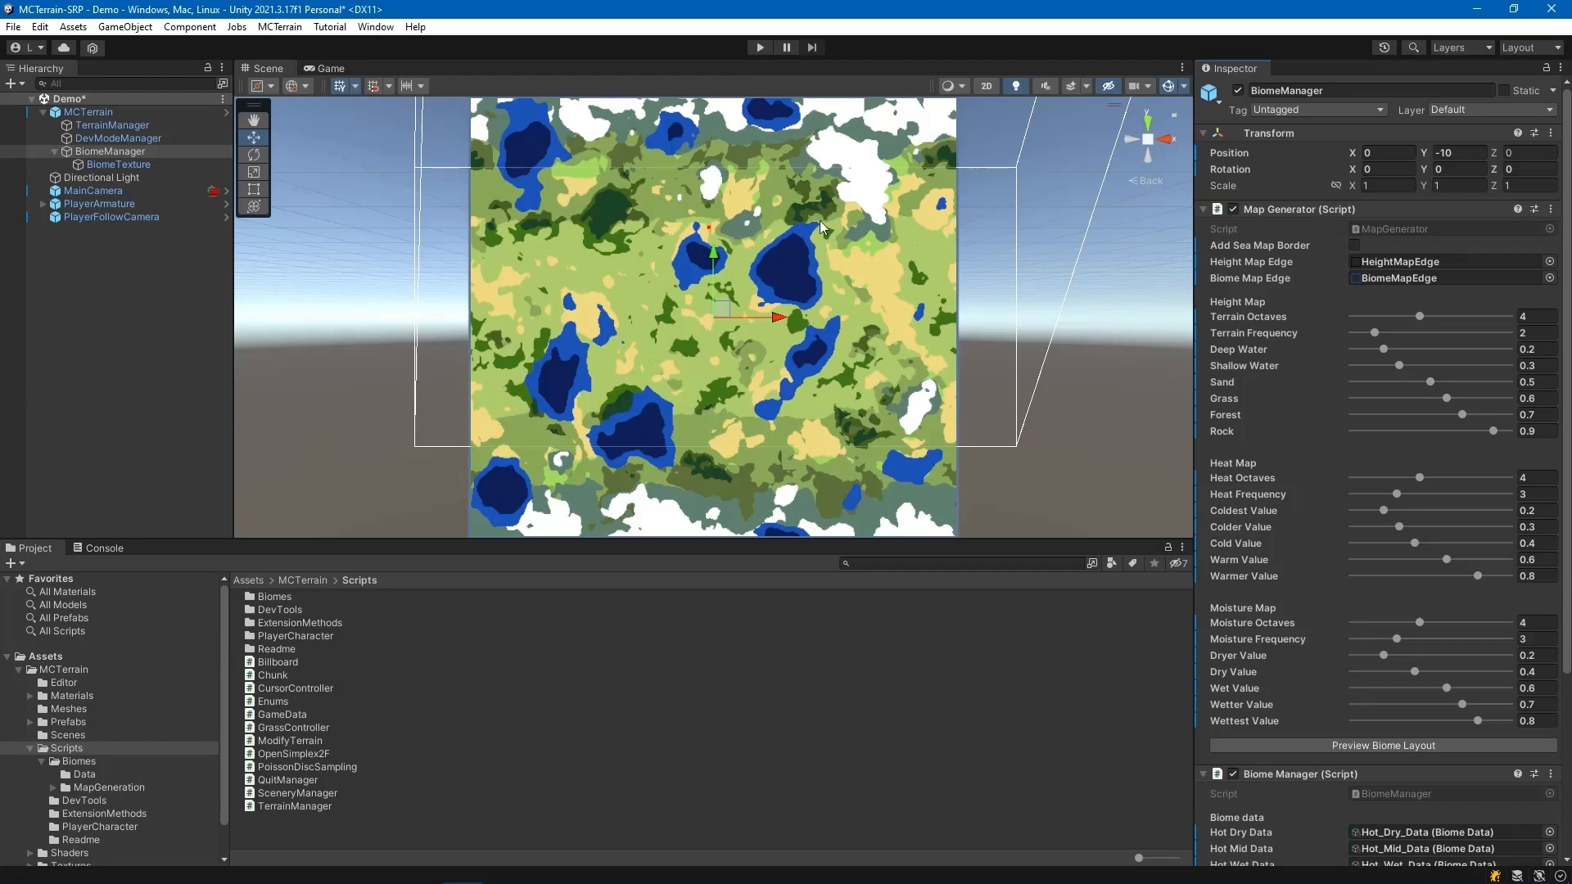
Turn off Use Biome Map Height on the TerrainManager, and test the terrain in play mode by walking from grassland to sand
{"action": "left_click", "coordinate": [121, 125]}
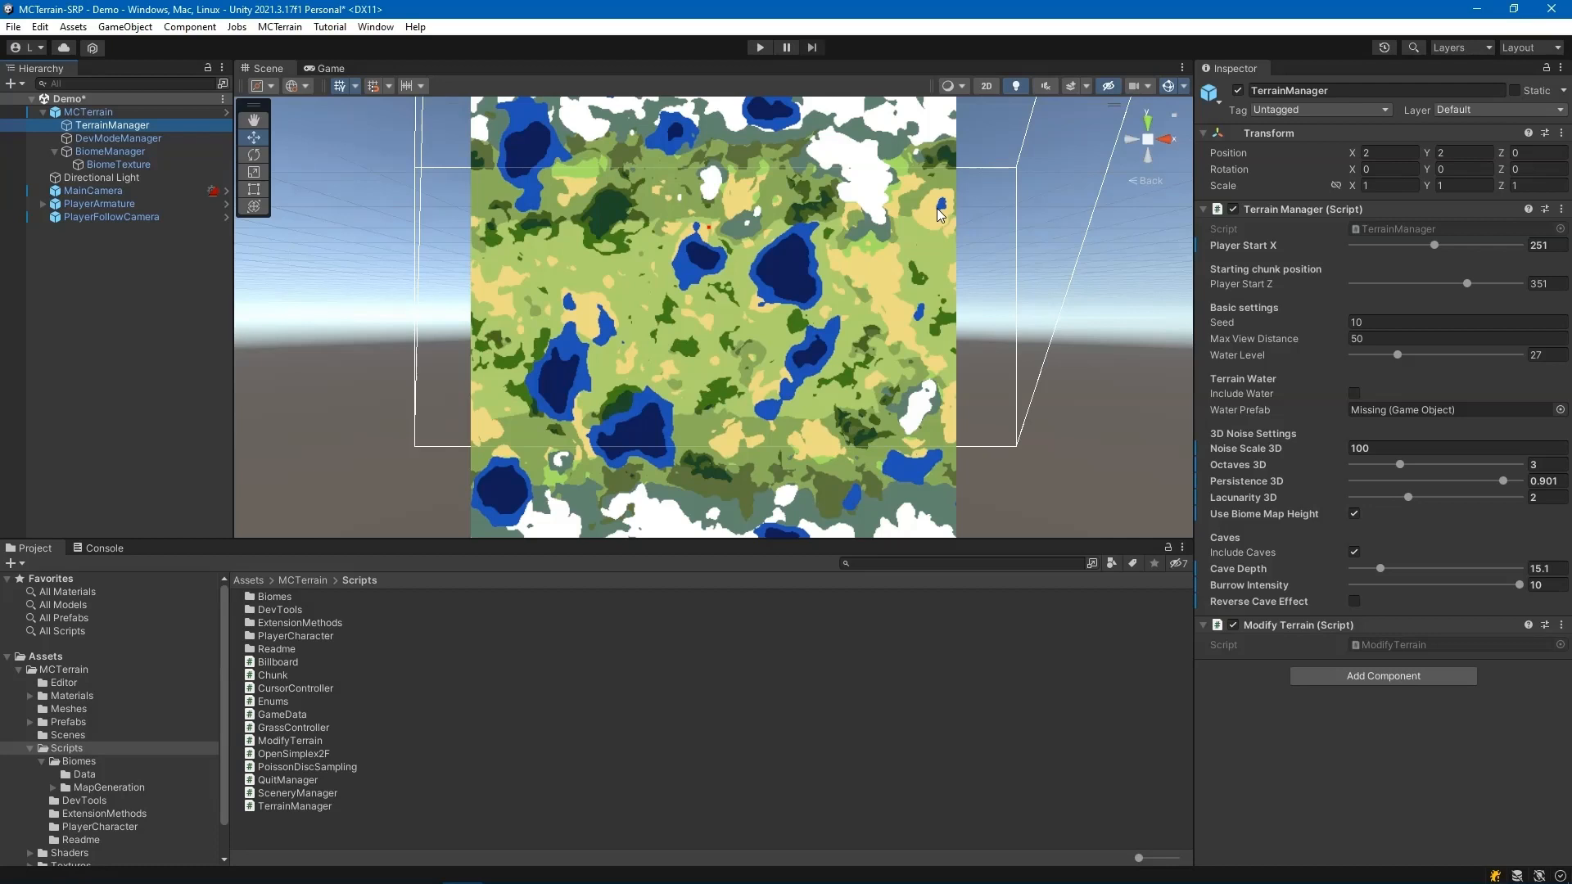
{"action": "left_click", "coordinate": [1354, 515]}
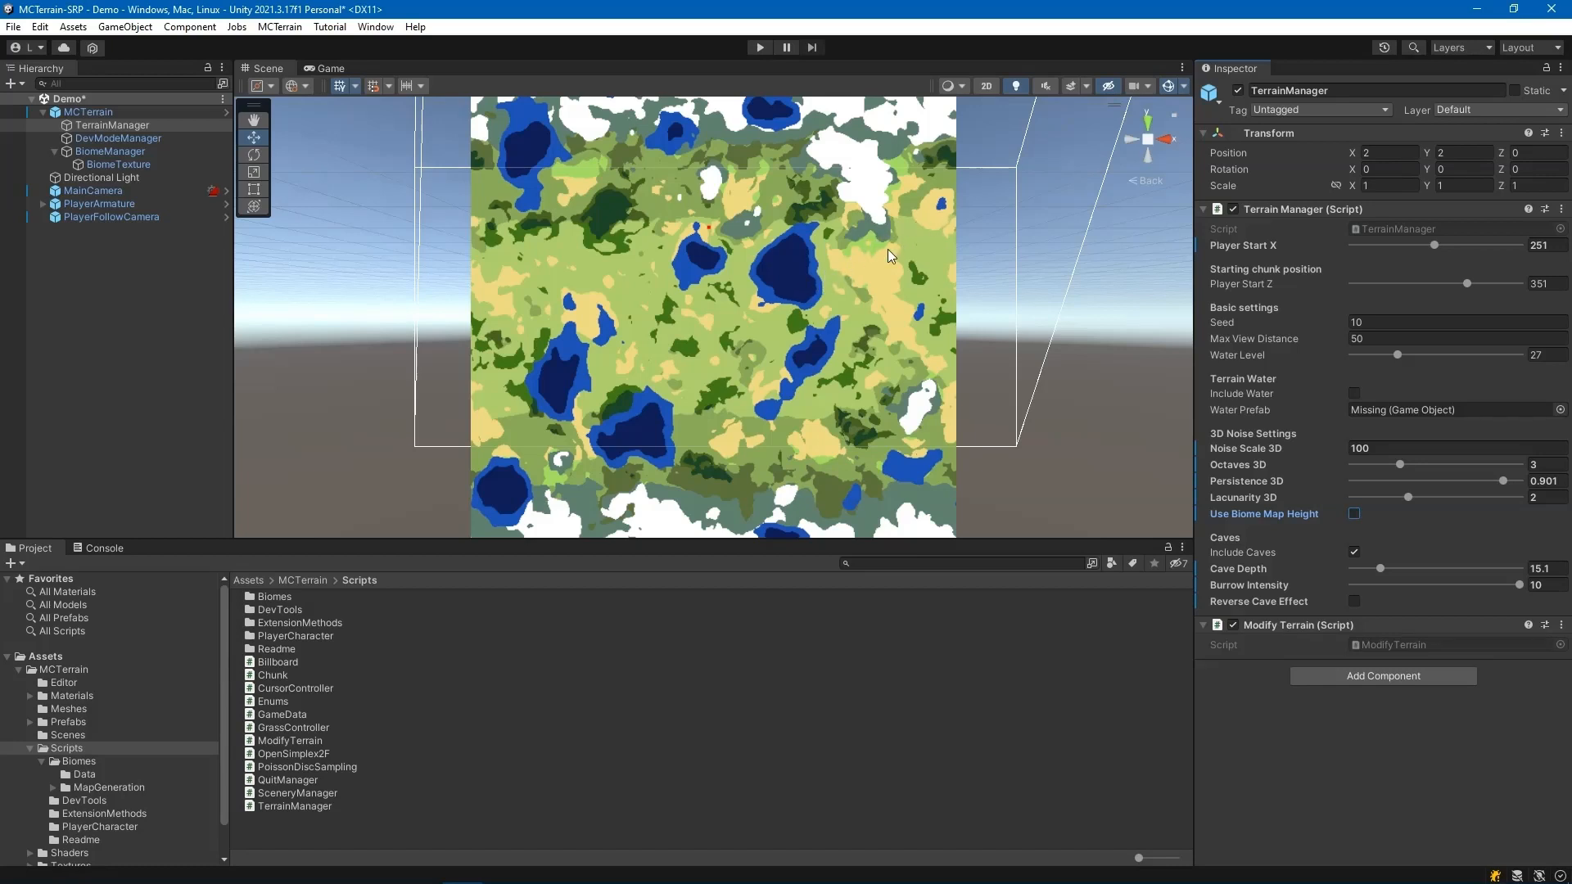
{"action": "left_click", "coordinate": [759, 47]}
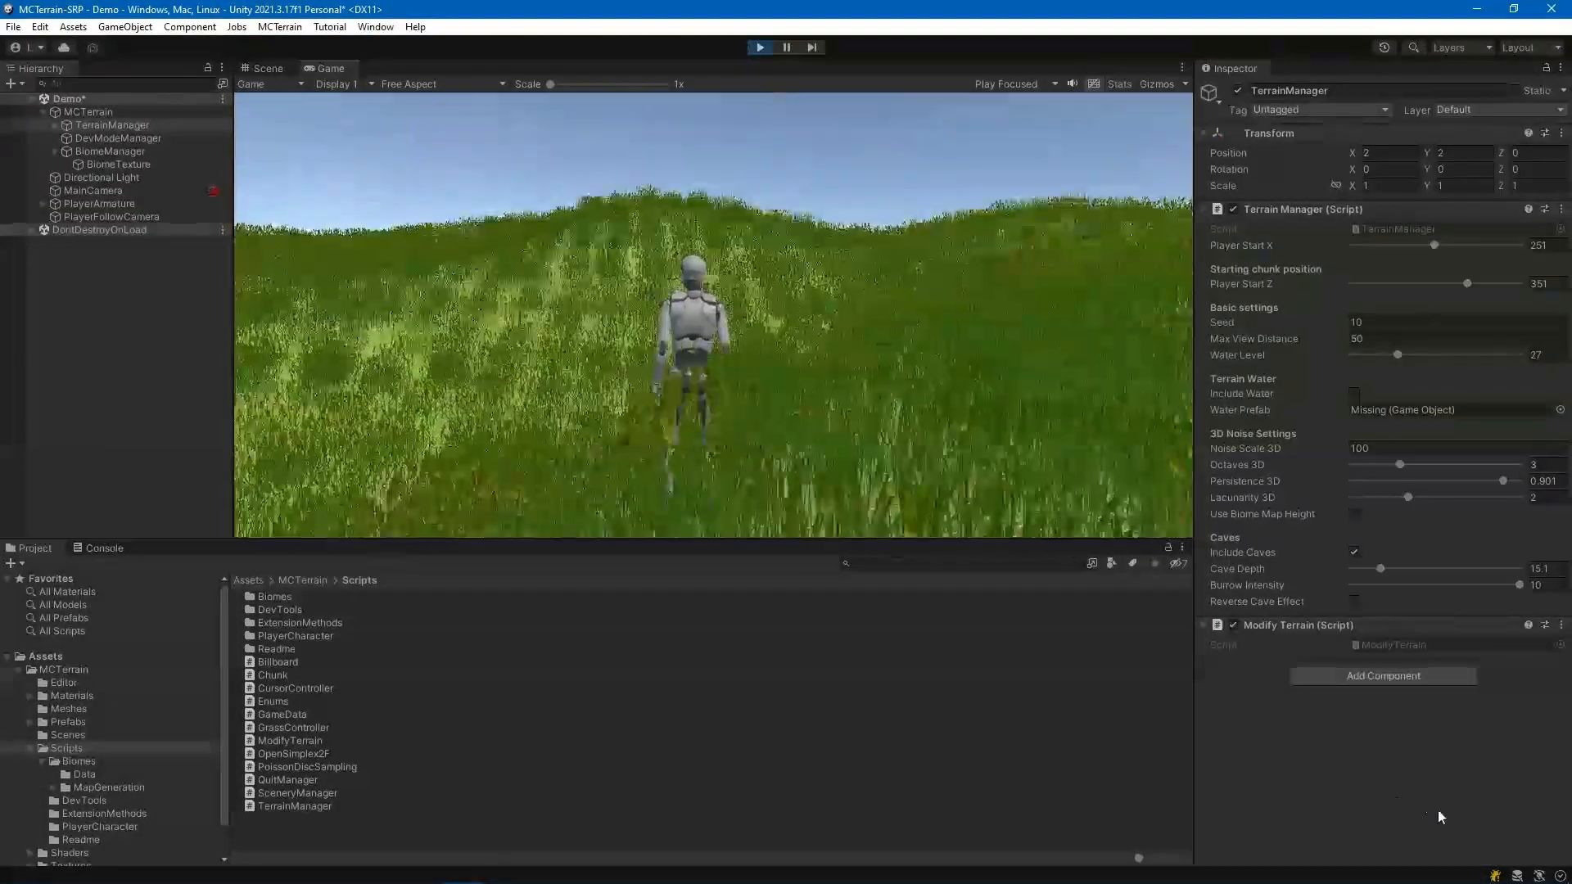
{"action": "key", "text": "w"}
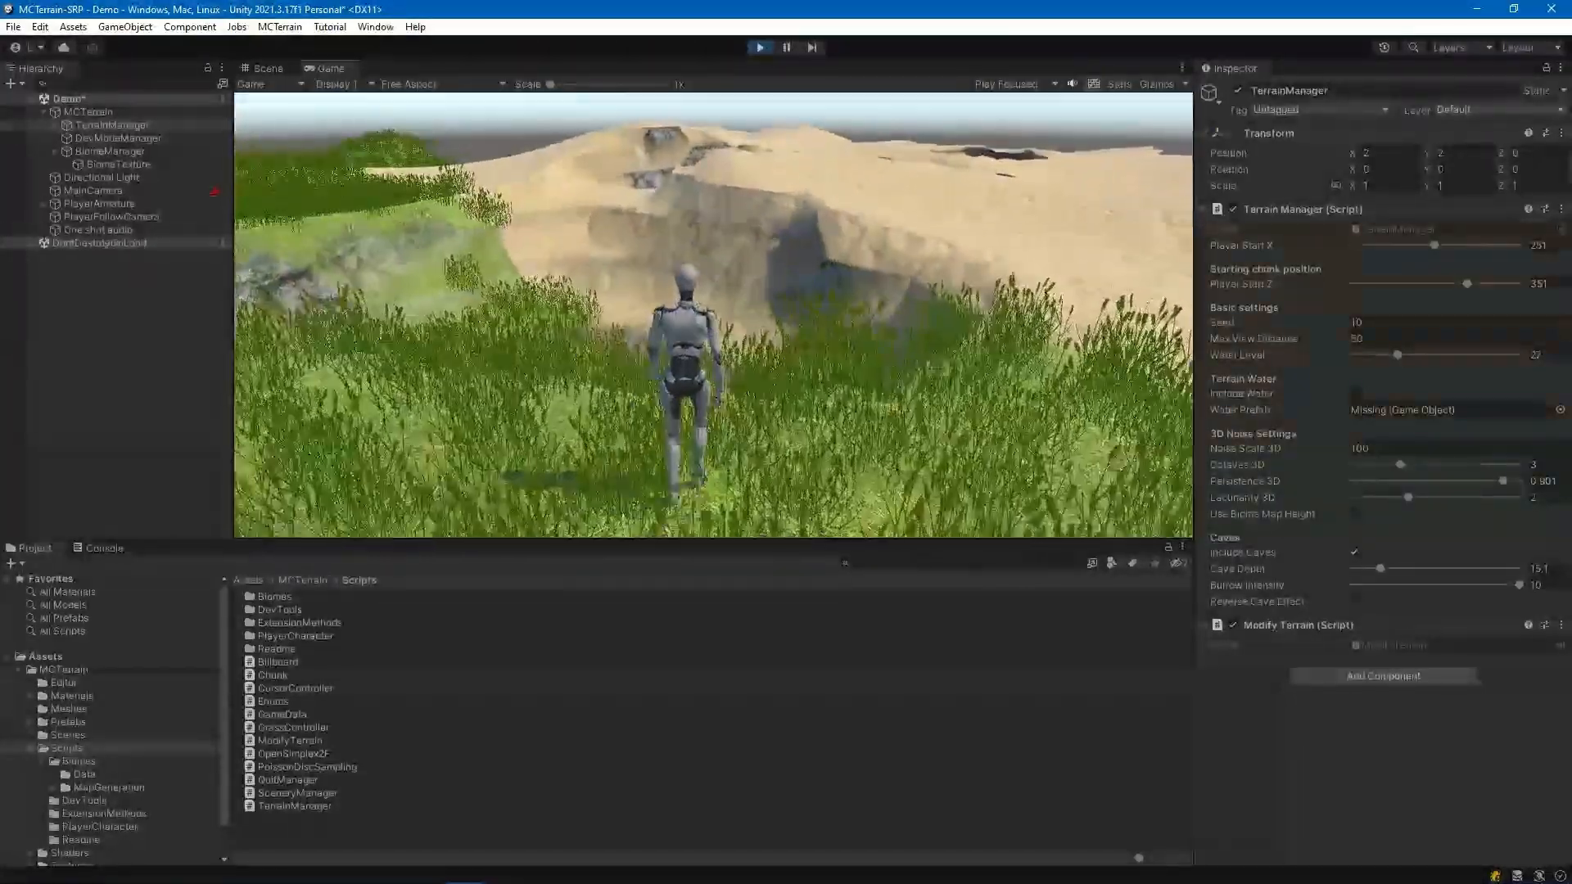
{"action": "key", "text": "w"}
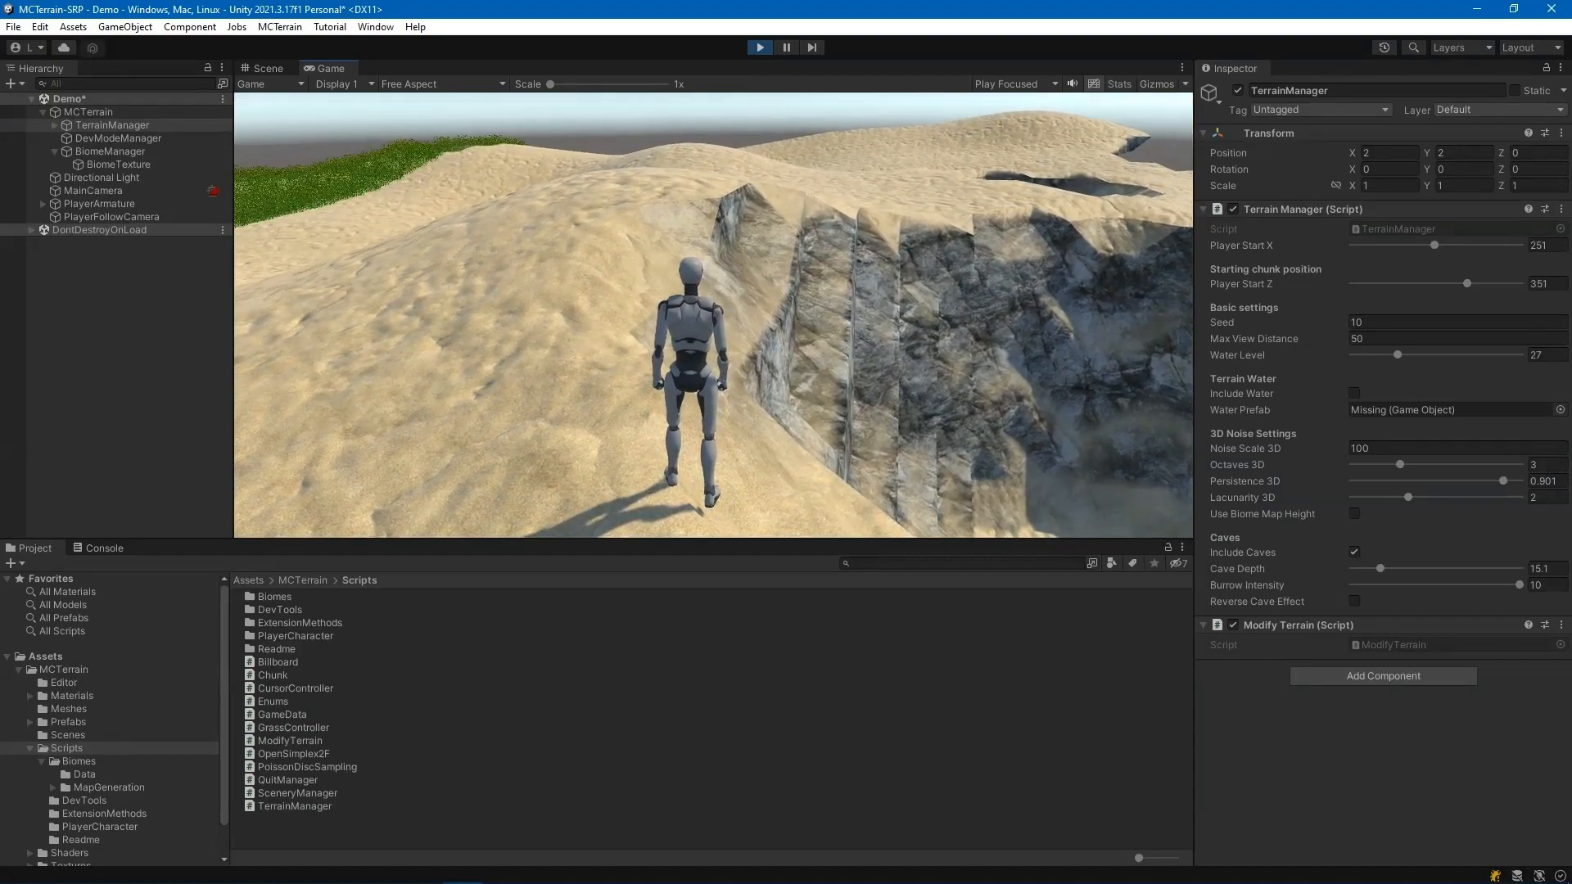
{"action": "left_click", "coordinate": [760, 47]}
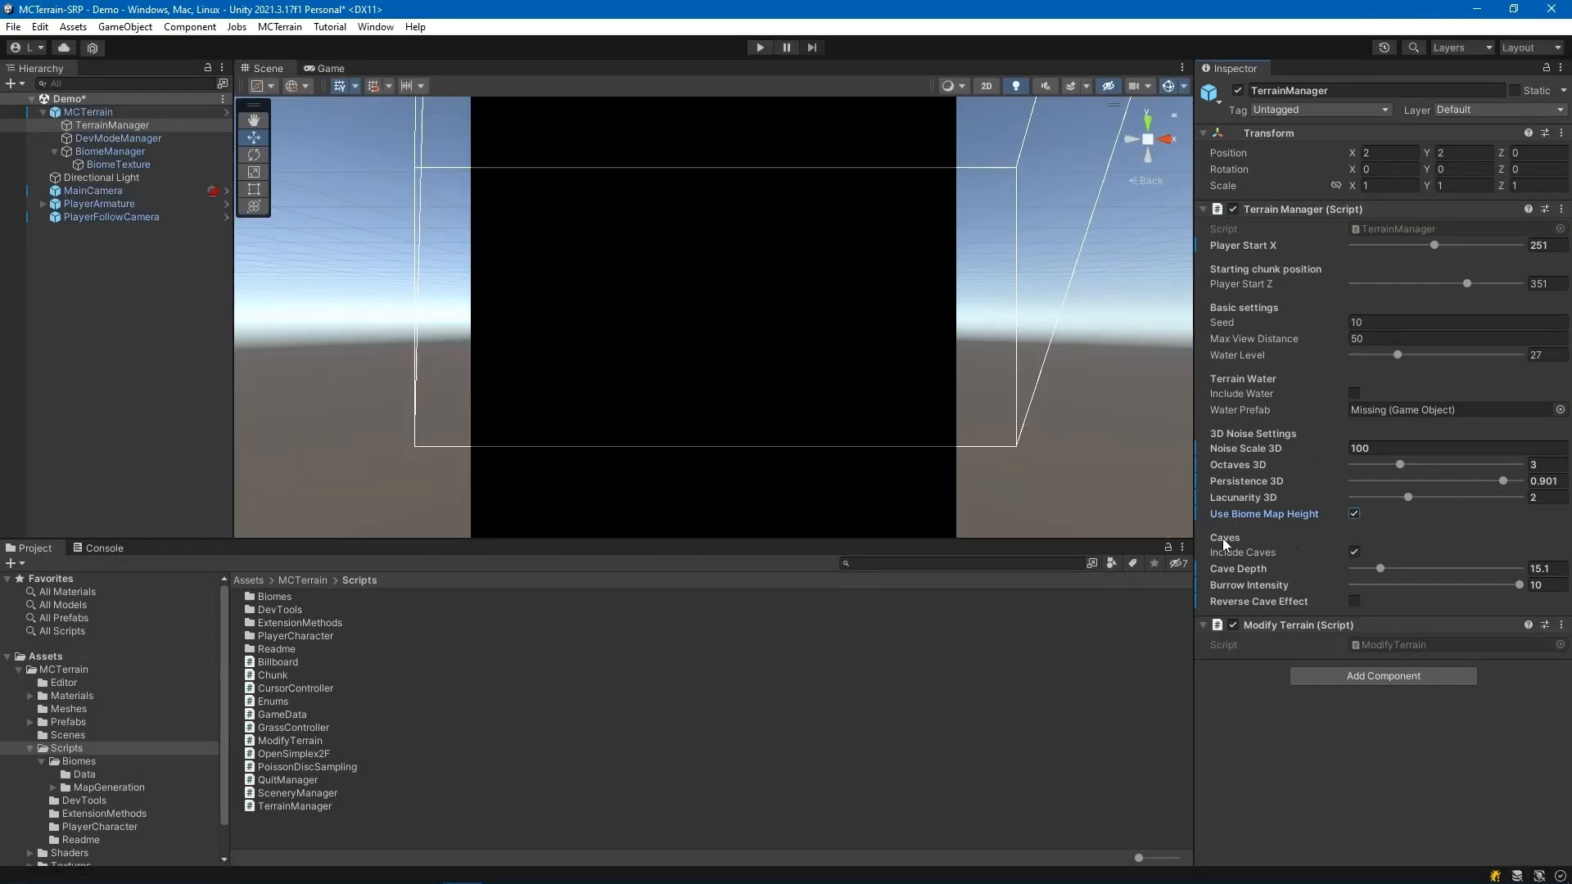
Turn off Include Caves on the TerrainManager and run the game
{"action": "mouse_move", "coordinate": [1330, 551]}
{"action": "left_click", "coordinate": [1355, 553]}
{"action": "left_click", "coordinate": [1355, 553]}
{"action": "left_click", "coordinate": [759, 46]}
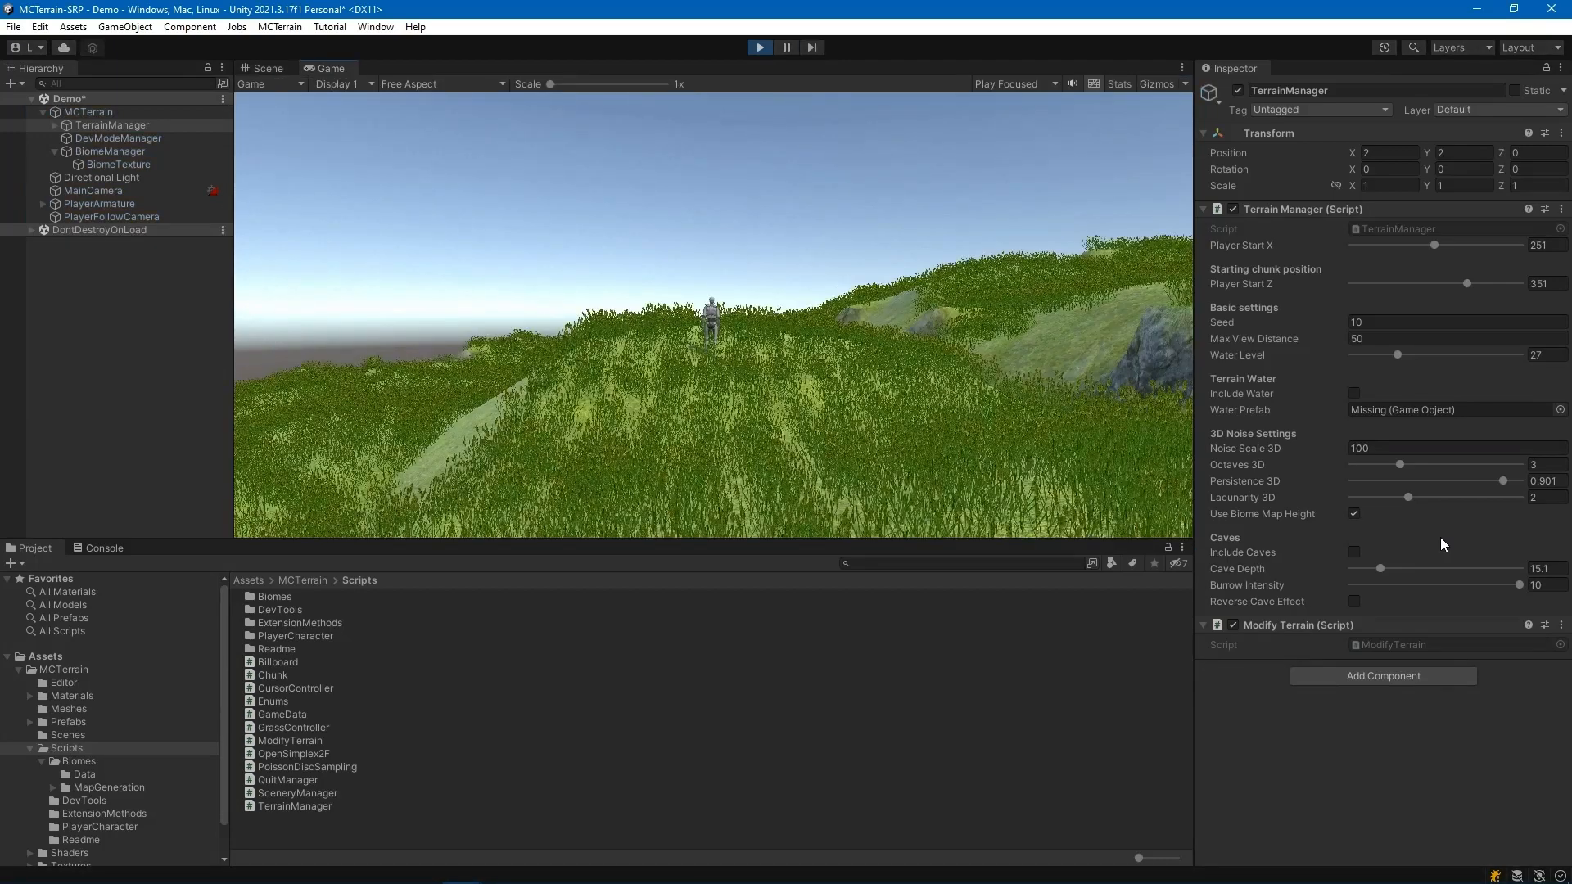
Walk across the cave-free grassland toward the sand dunes to examine the terrain, and stop the game
{"action": "key", "text": "w"}
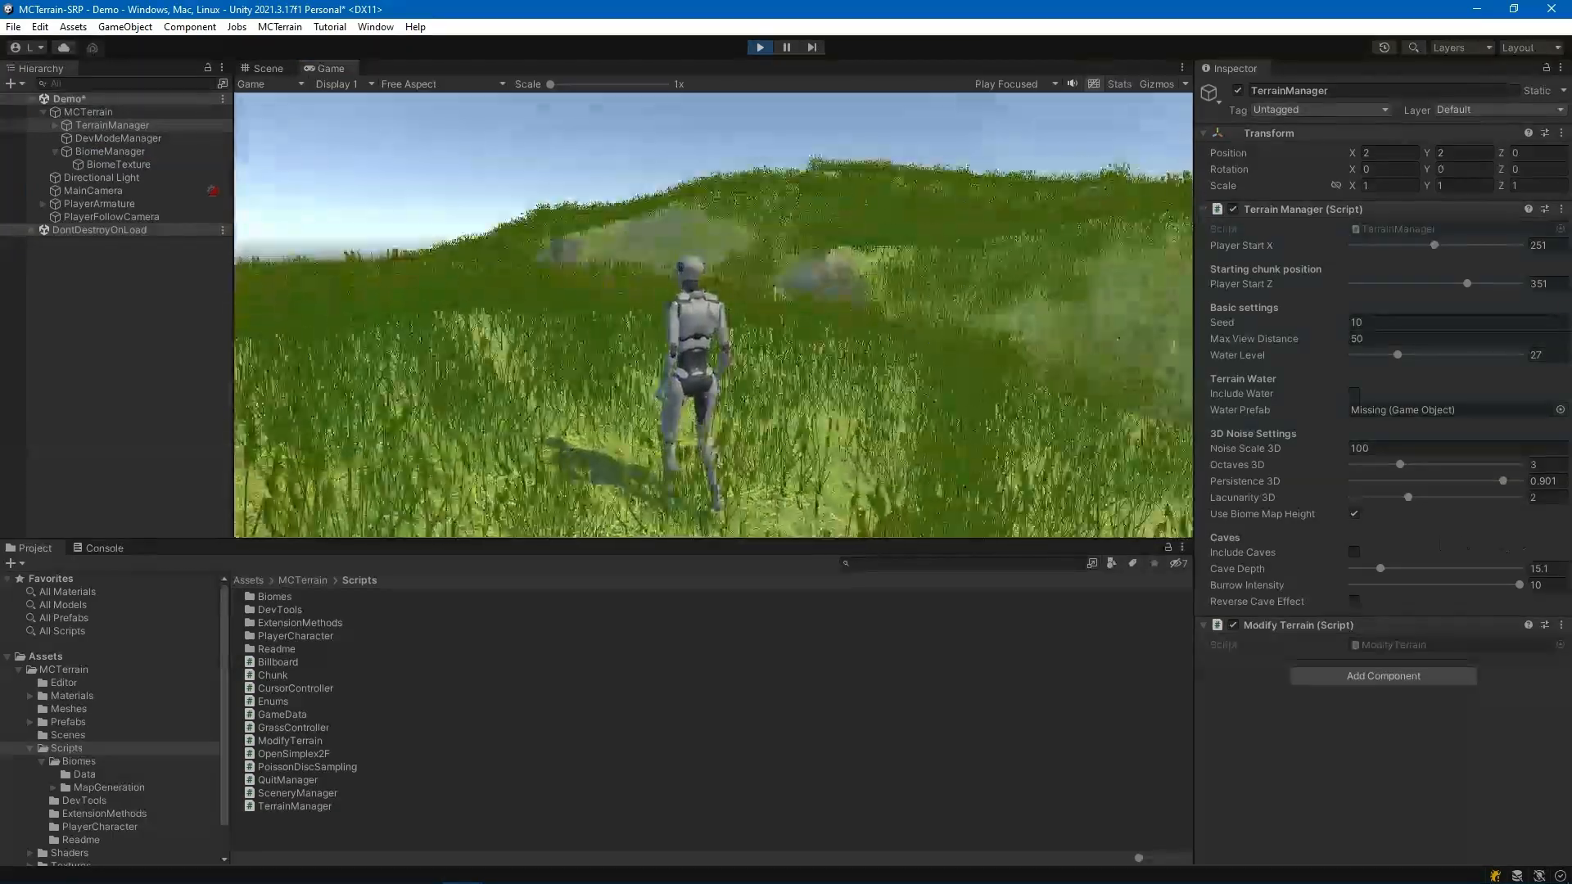
{"action": "key", "text": "w"}
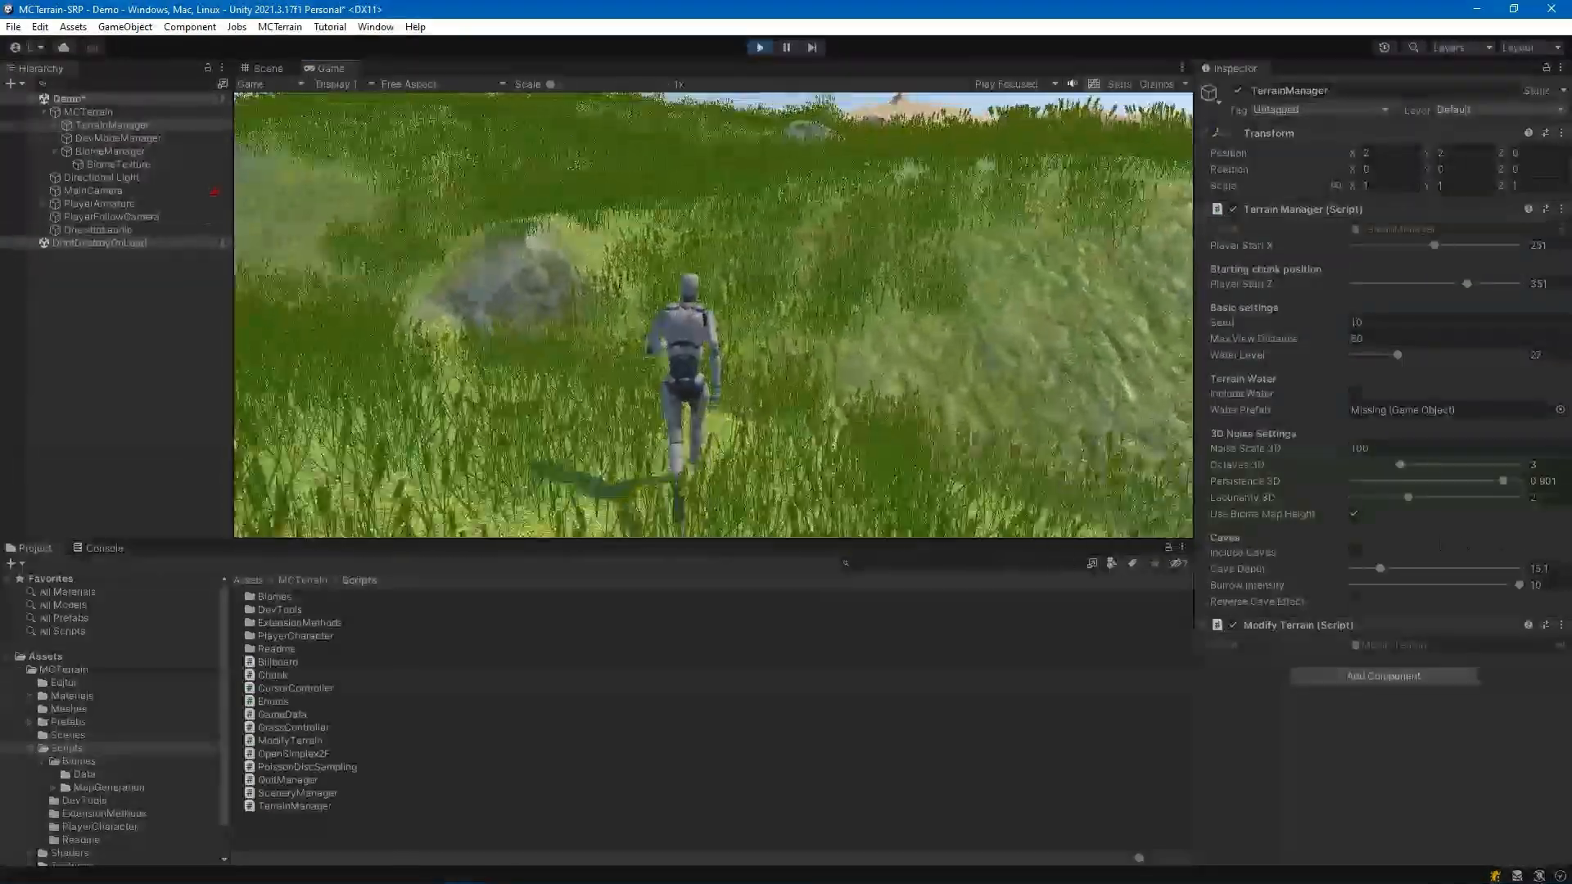
{"action": "key", "text": "w"}
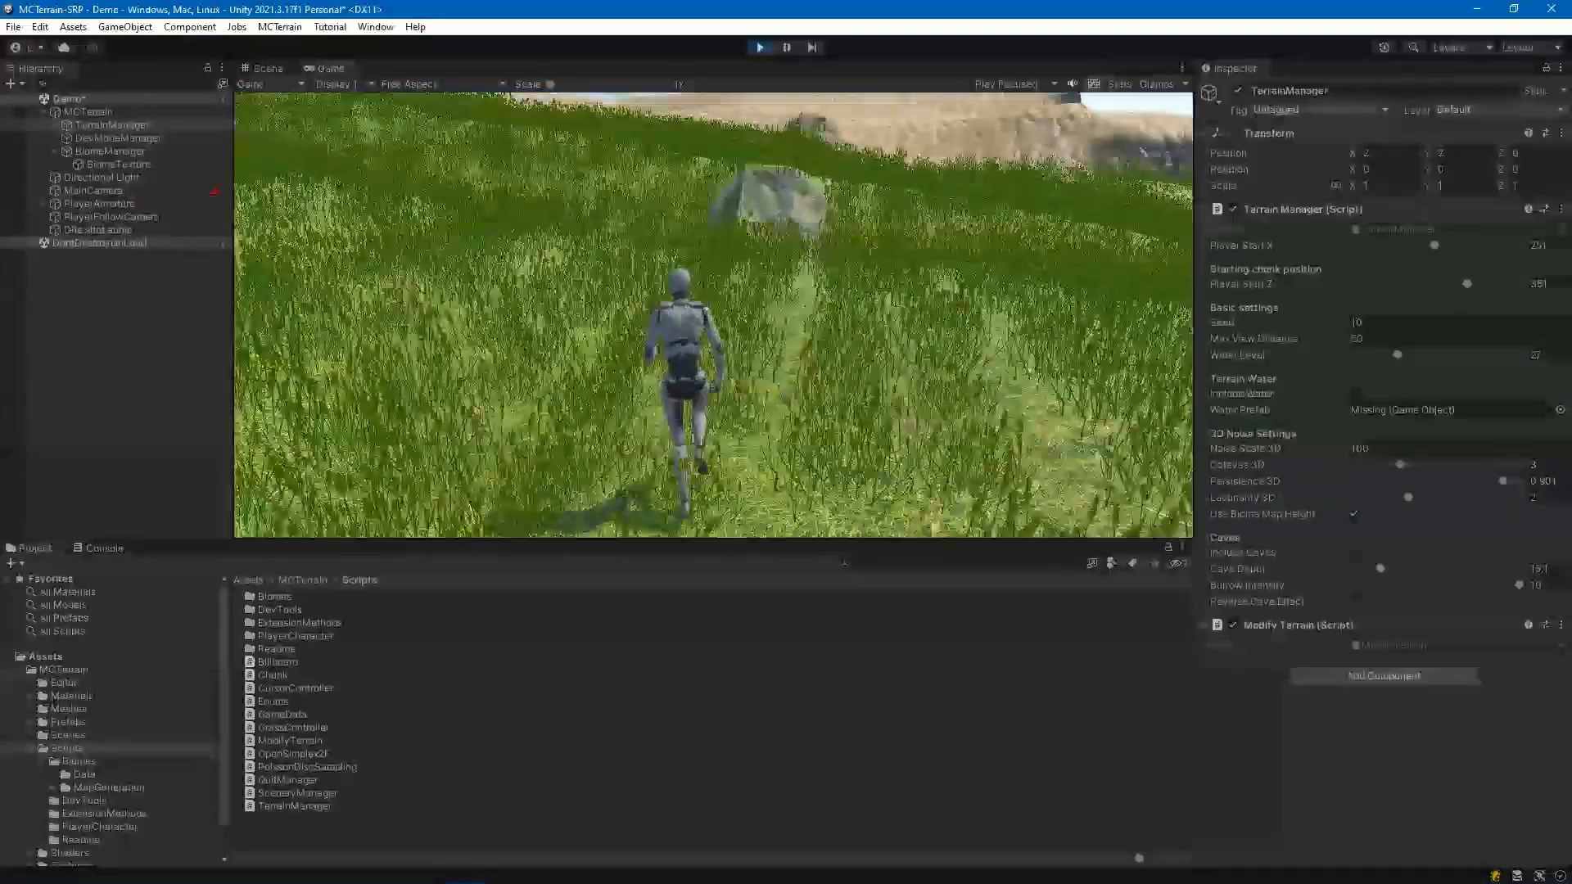
{"action": "key", "text": "w"}
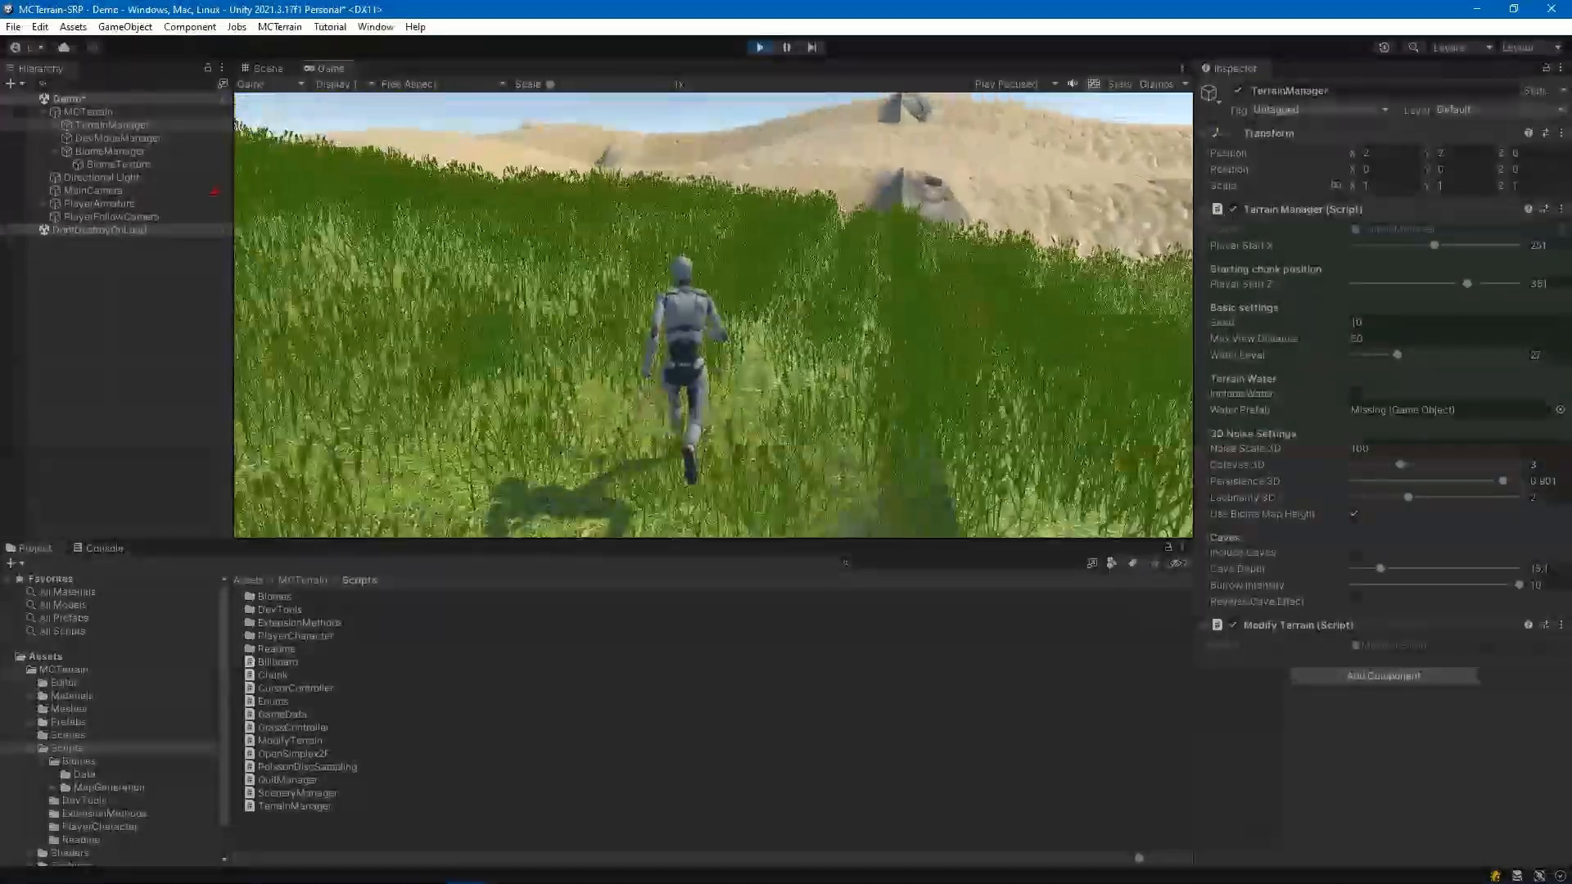
{"action": "key", "text": "w"}
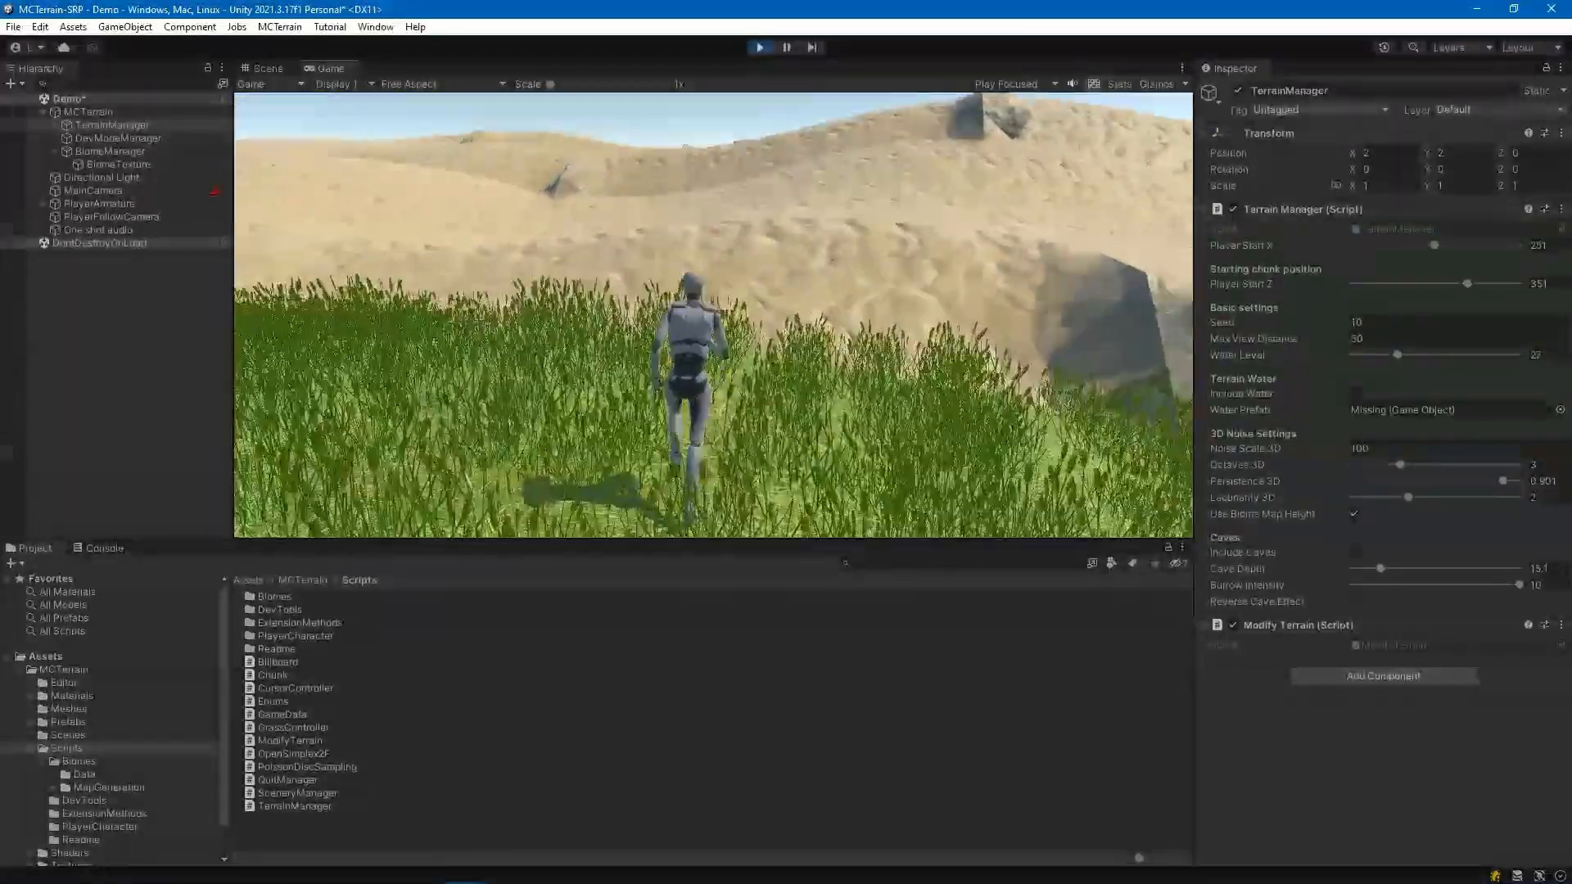
{"action": "key", "text": "Escape"}
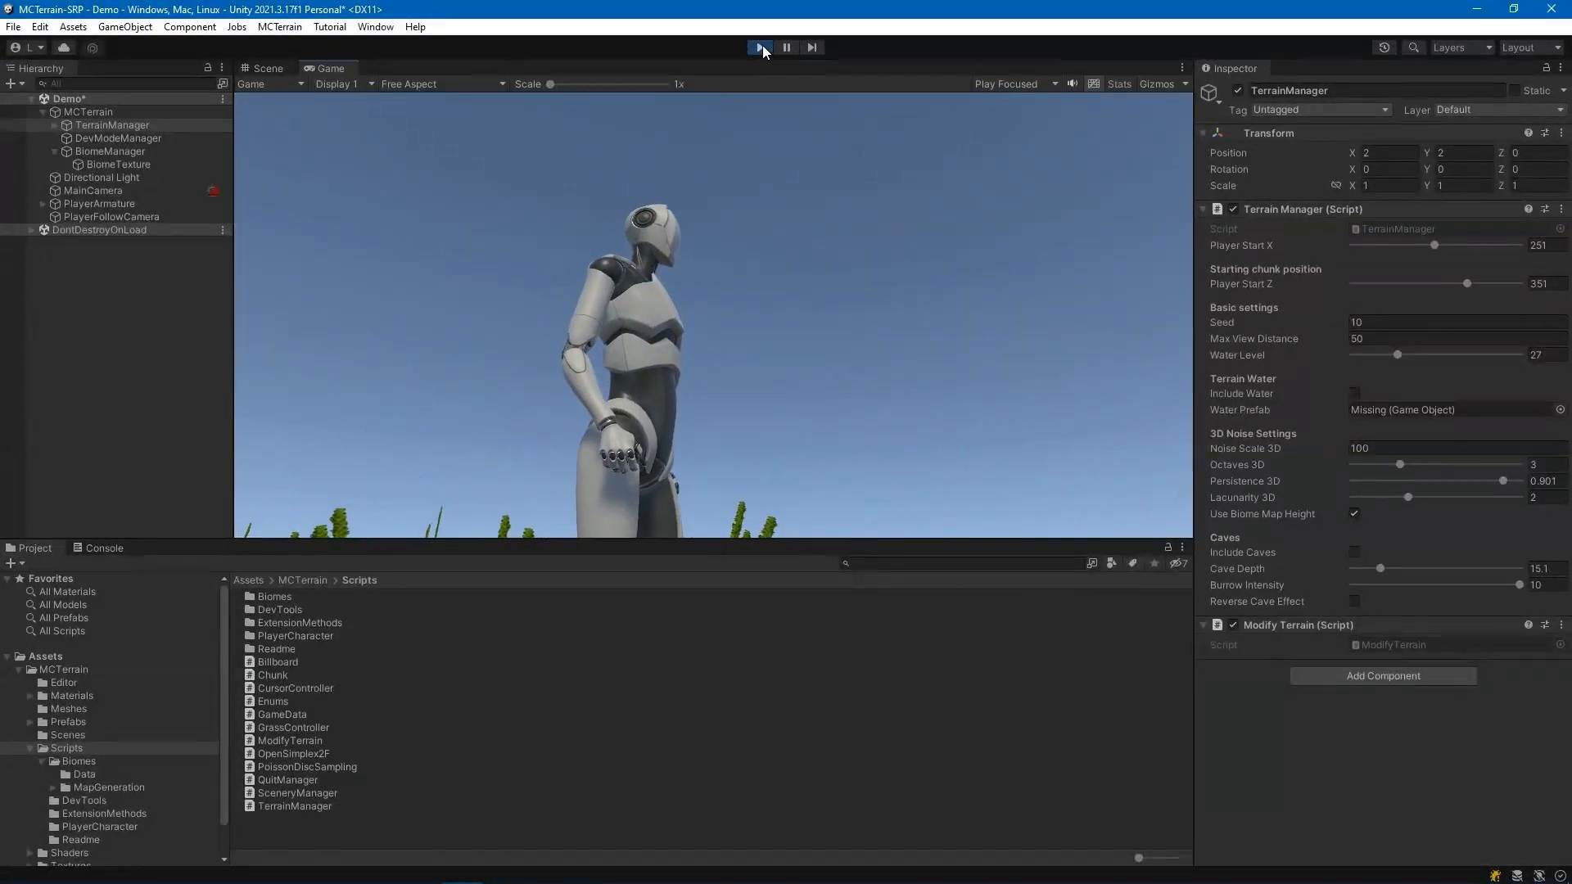
{"action": "left_click", "coordinate": [762, 47]}
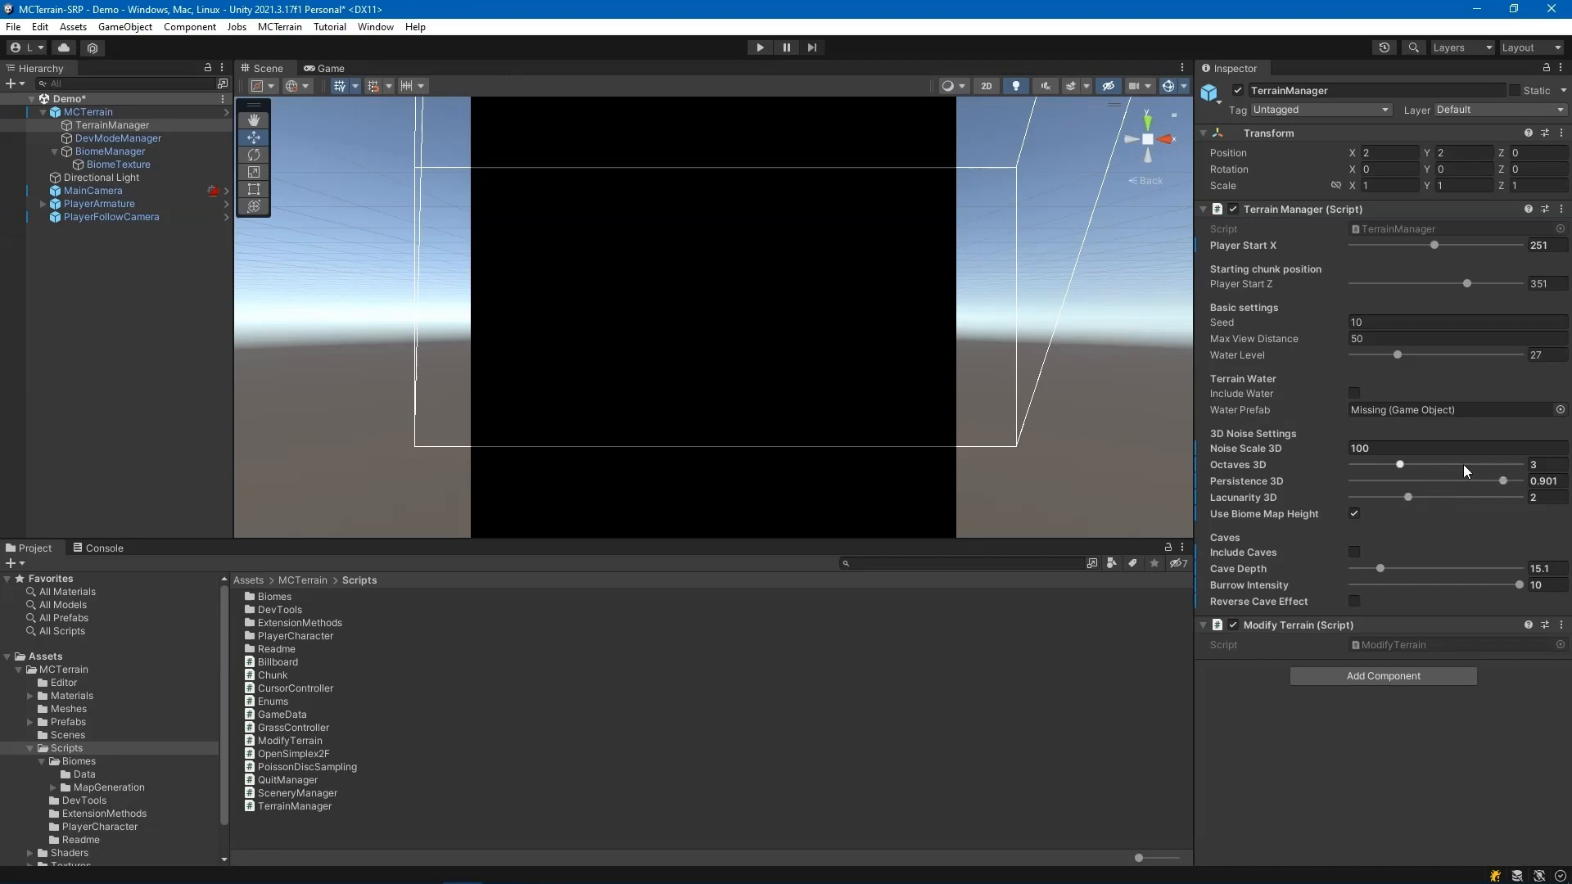
Set Octaves 3D to 6 and Lacunarity 3D to 3.32, and run the game
{"action": "left_click", "coordinate": [1464, 465]}
{"action": "left_click", "coordinate": [1482, 497]}
{"action": "left_click", "coordinate": [760, 46]}
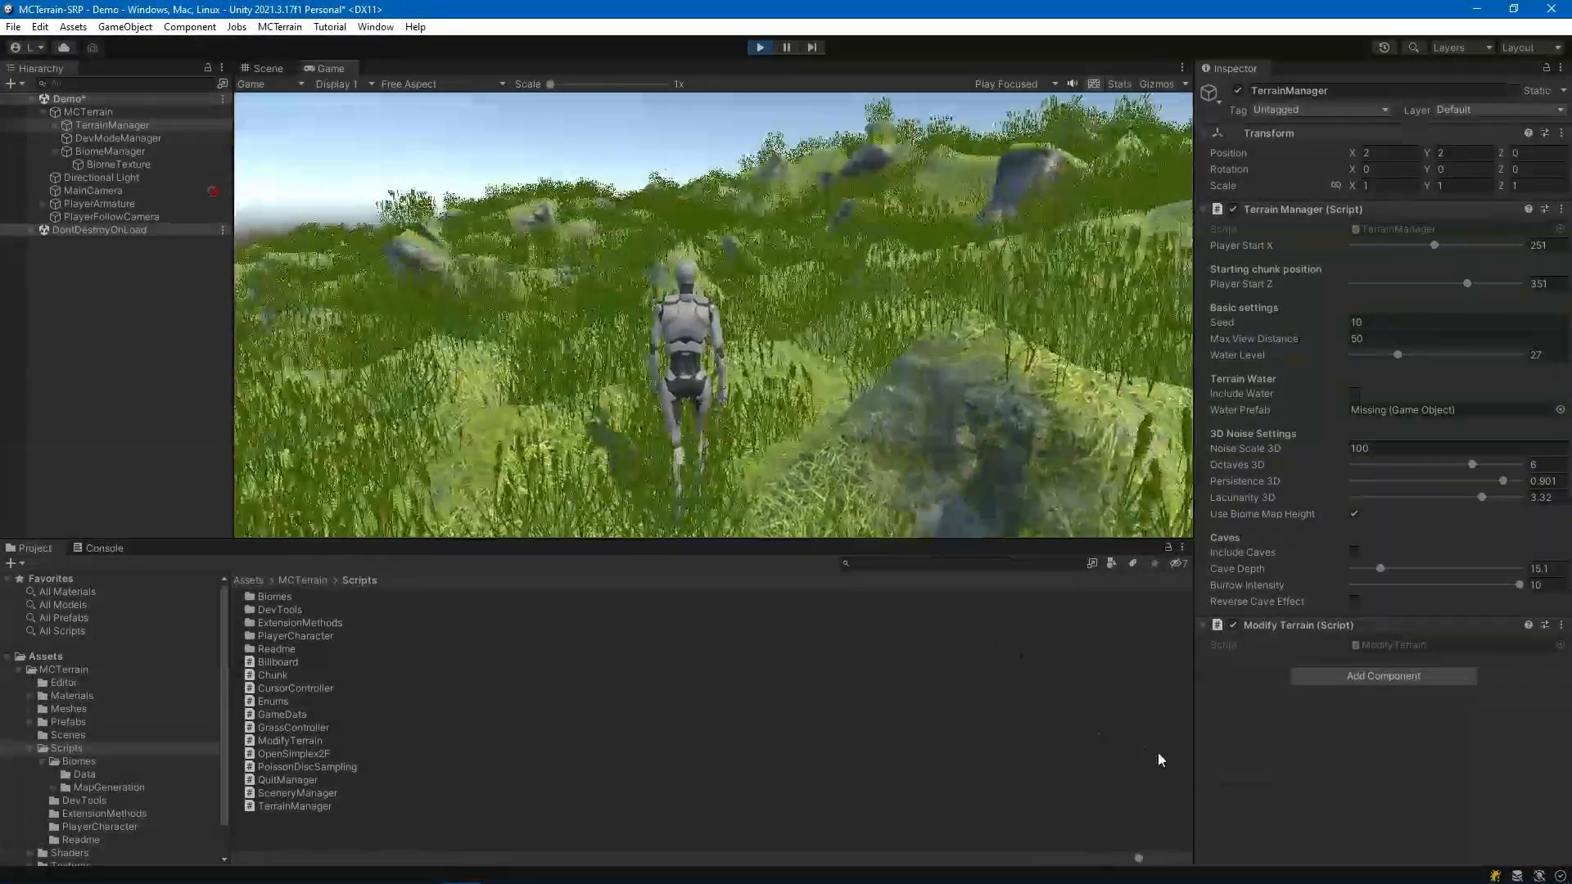
Walk and jump across the rocky grassland to the sand dunes to examine the rougher 3D noise, and stop the game
{"action": "key", "text": "w"}
{"action": "key", "text": "space"}
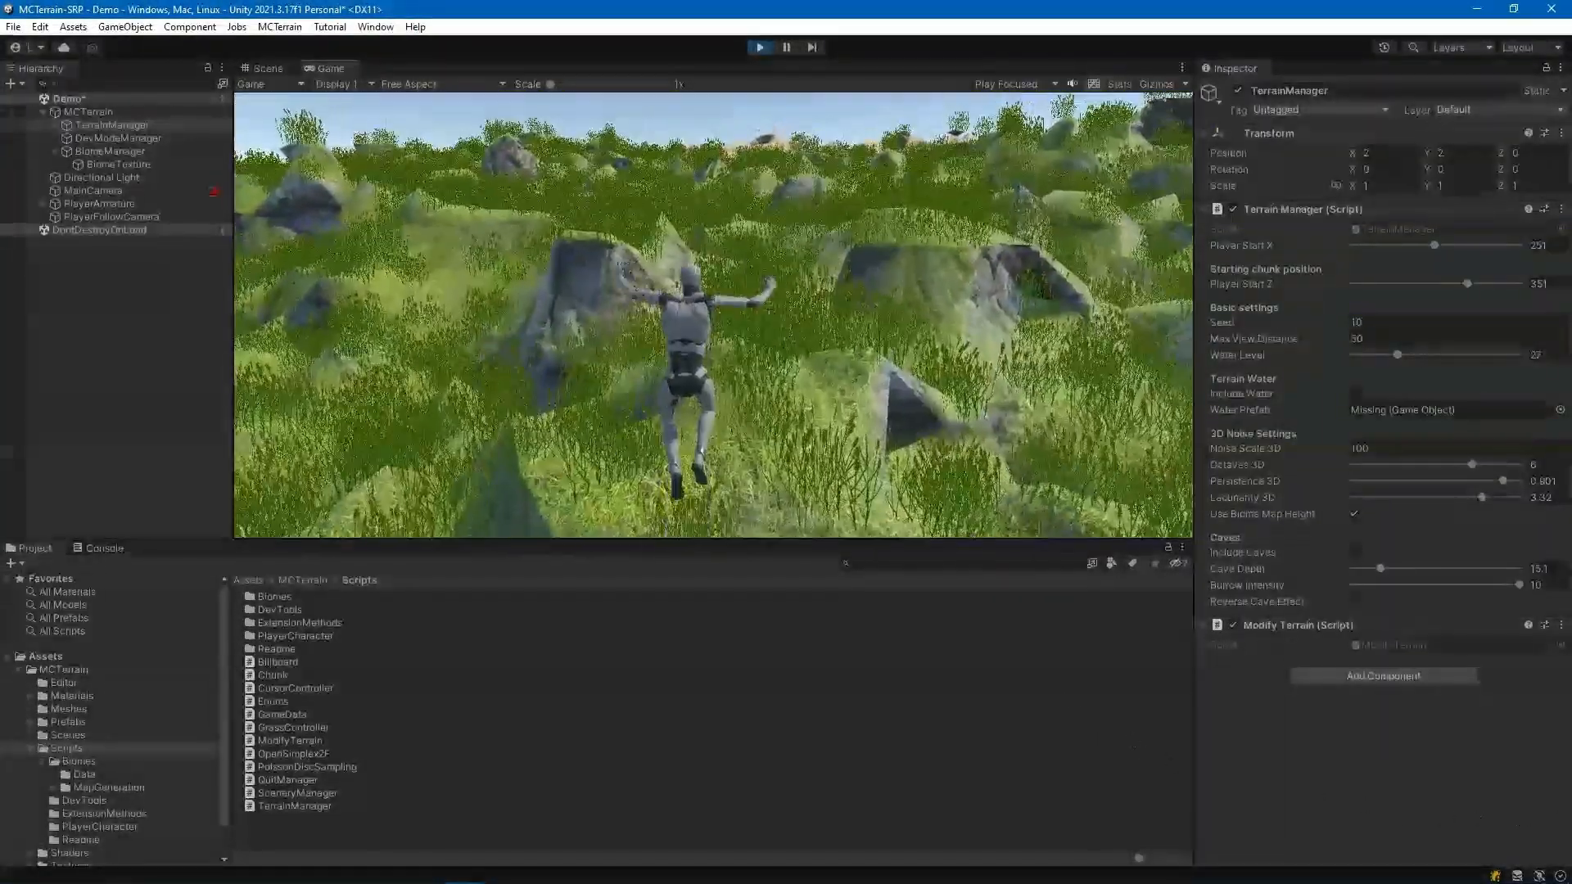
{"action": "key", "text": "space"}
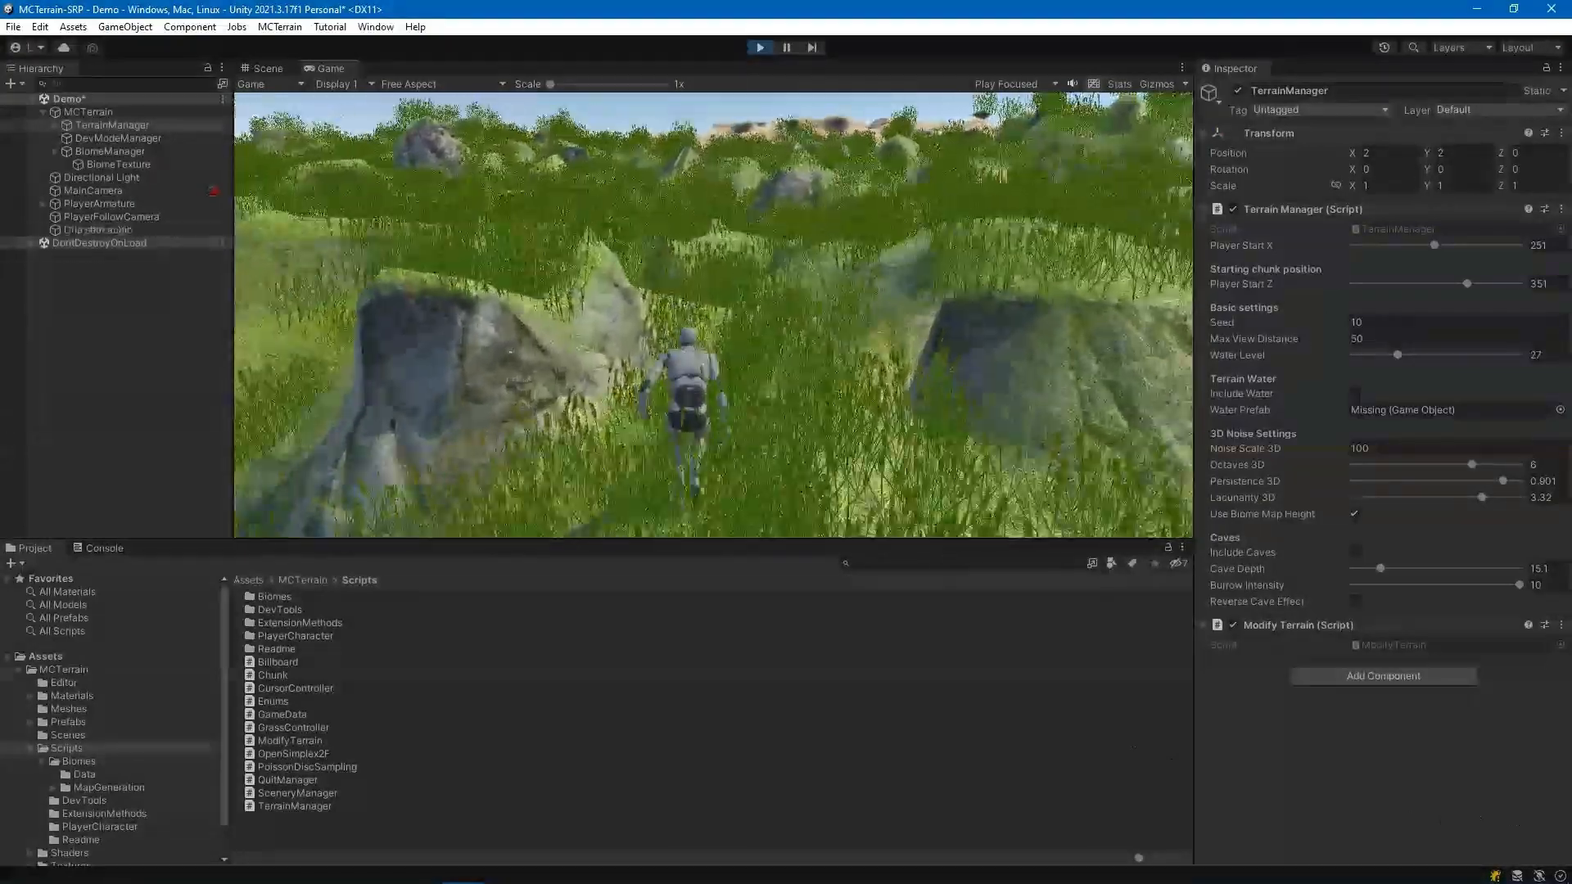
{"action": "key", "text": "space"}
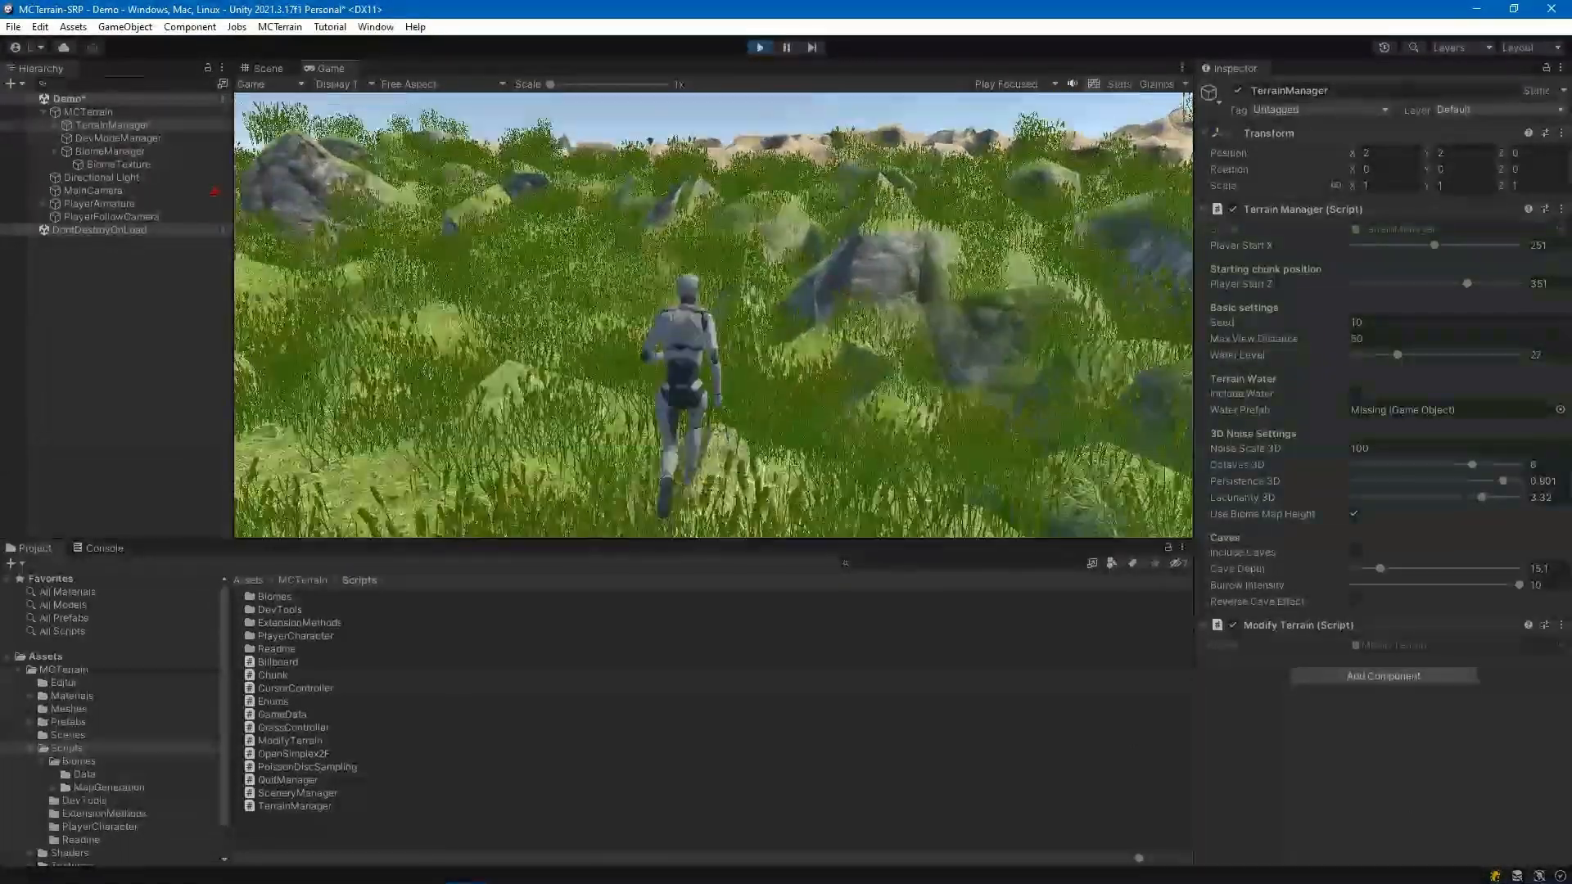
{"action": "key", "text": "space"}
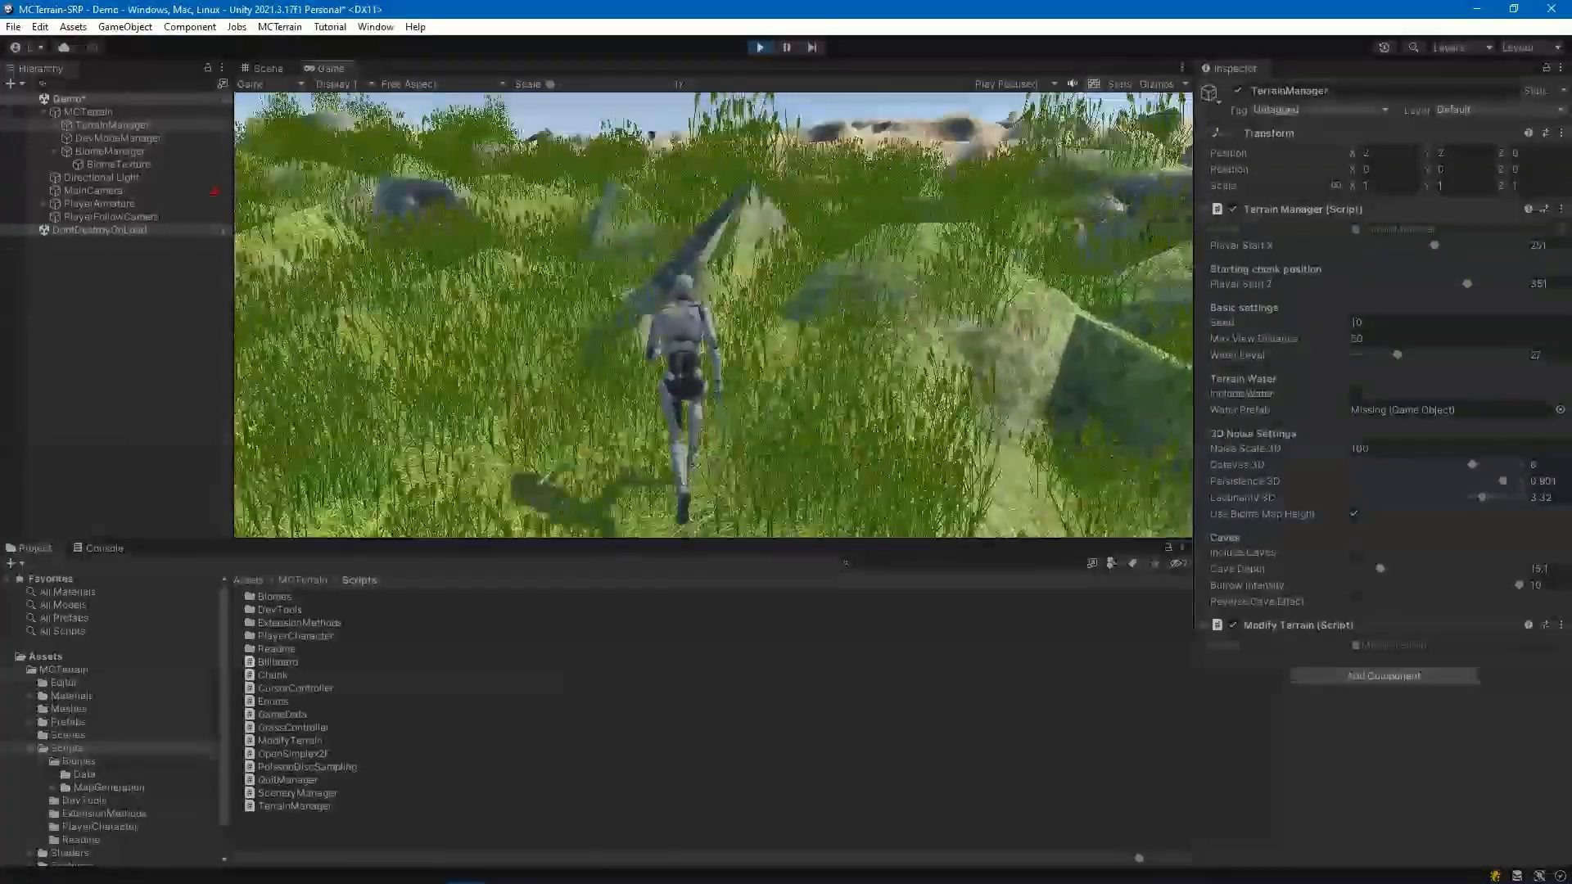
{"action": "key", "text": "space"}
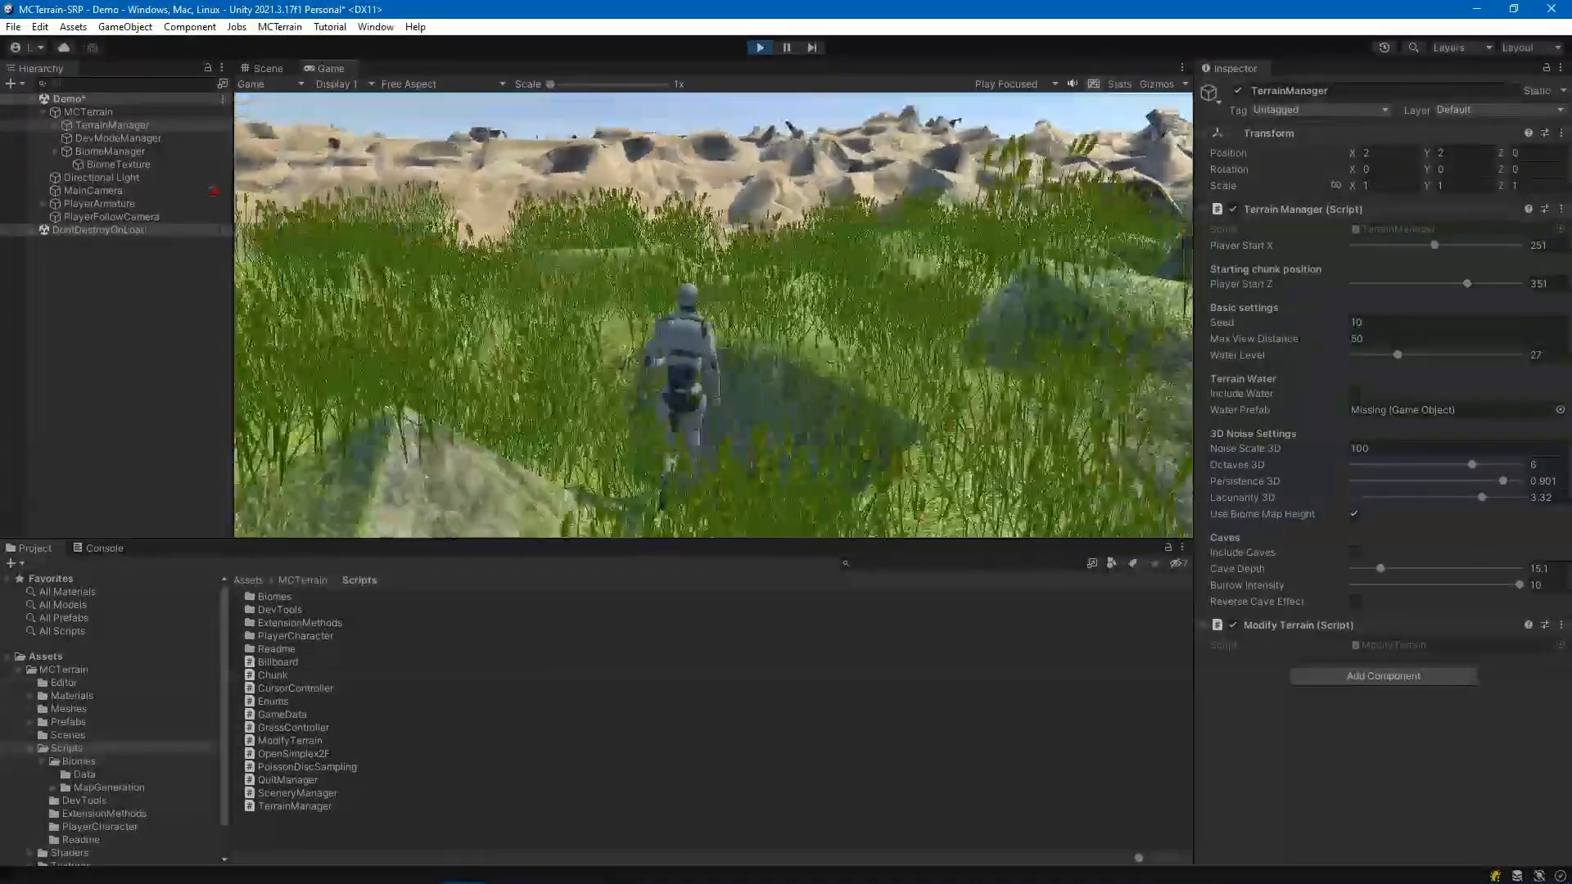
{"action": "key", "text": "space"}
{"action": "key", "text": "w"}
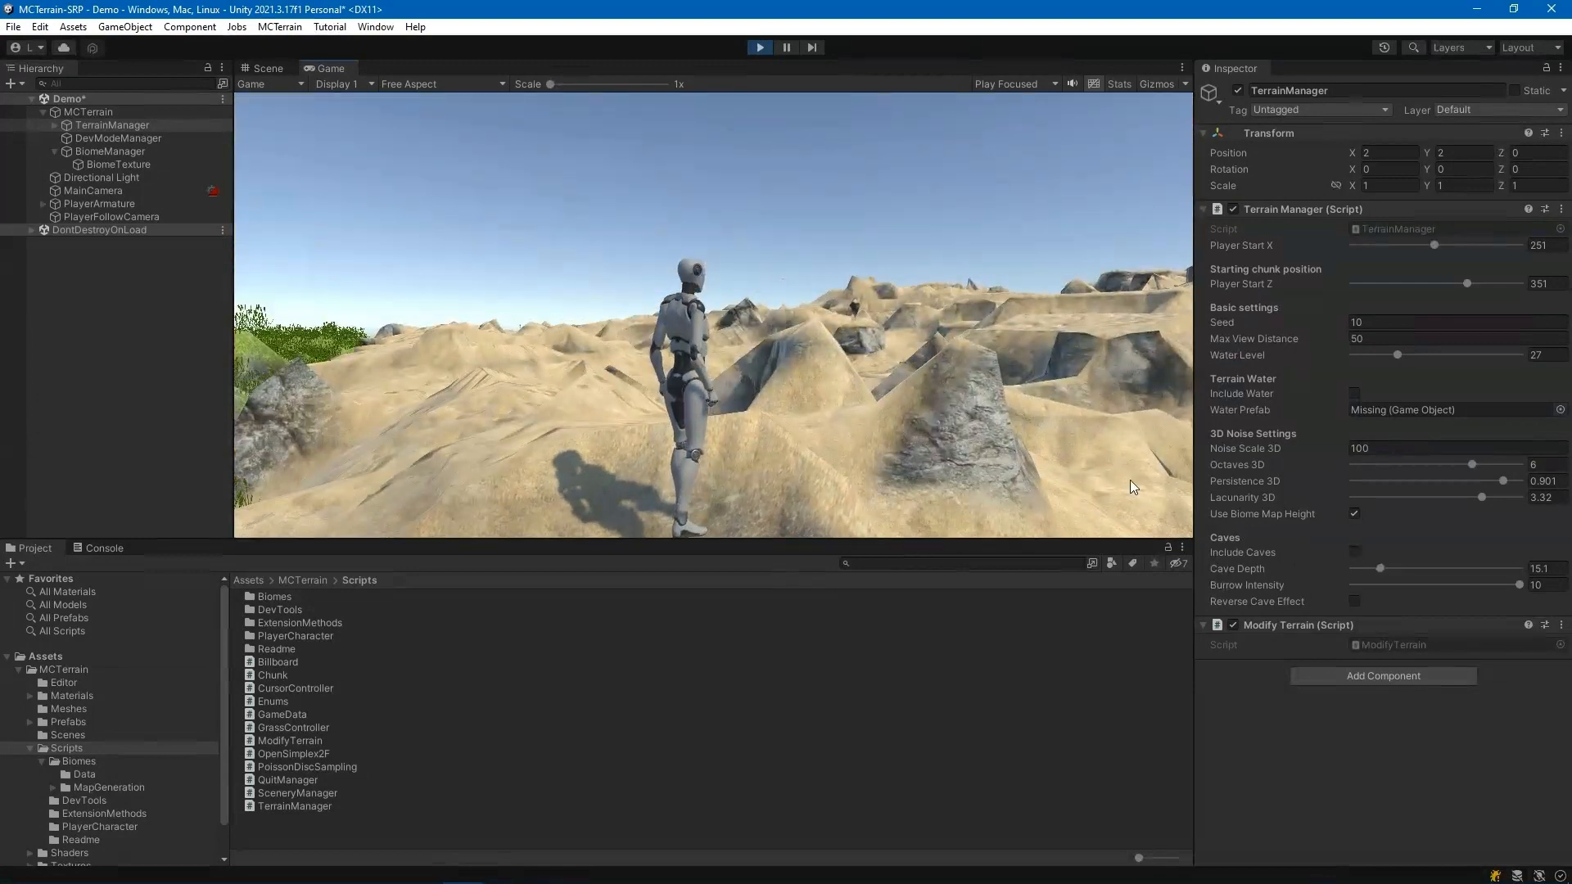
{"action": "key", "text": "Escape"}
{"action": "left_click", "coordinate": [759, 47]}
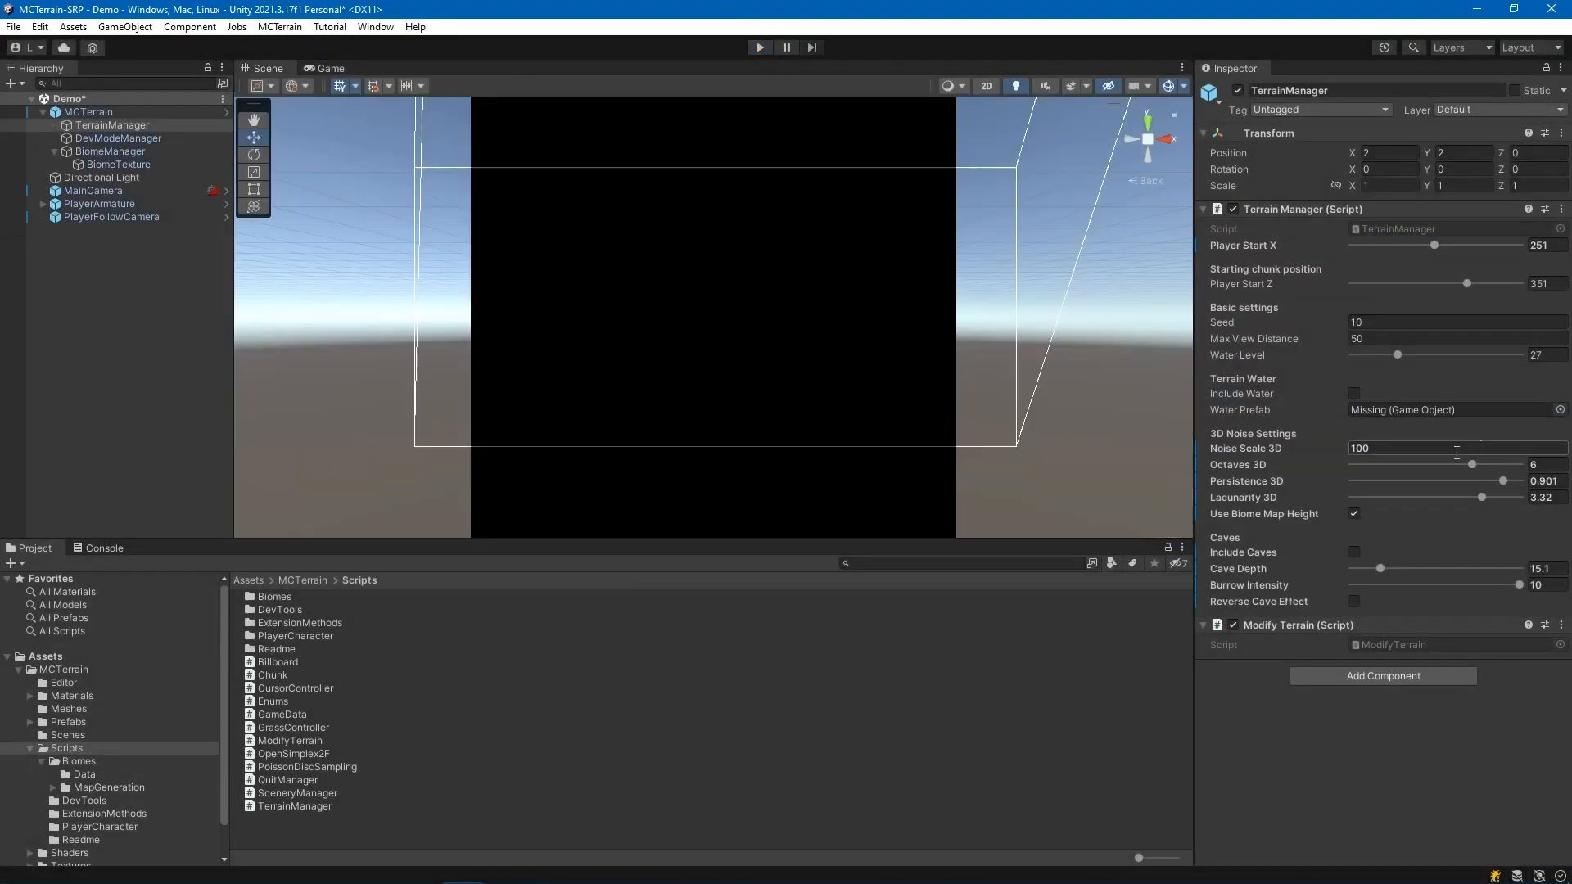
Set Octaves 3D to 3 and Lacunarity 3D to 2 on the TerrainManager, and turn on Include Caves
{"action": "left_click", "coordinate": [1547, 465]}
{"action": "type", "text": "3"}
{"action": "left_click", "coordinate": [1559, 500]}
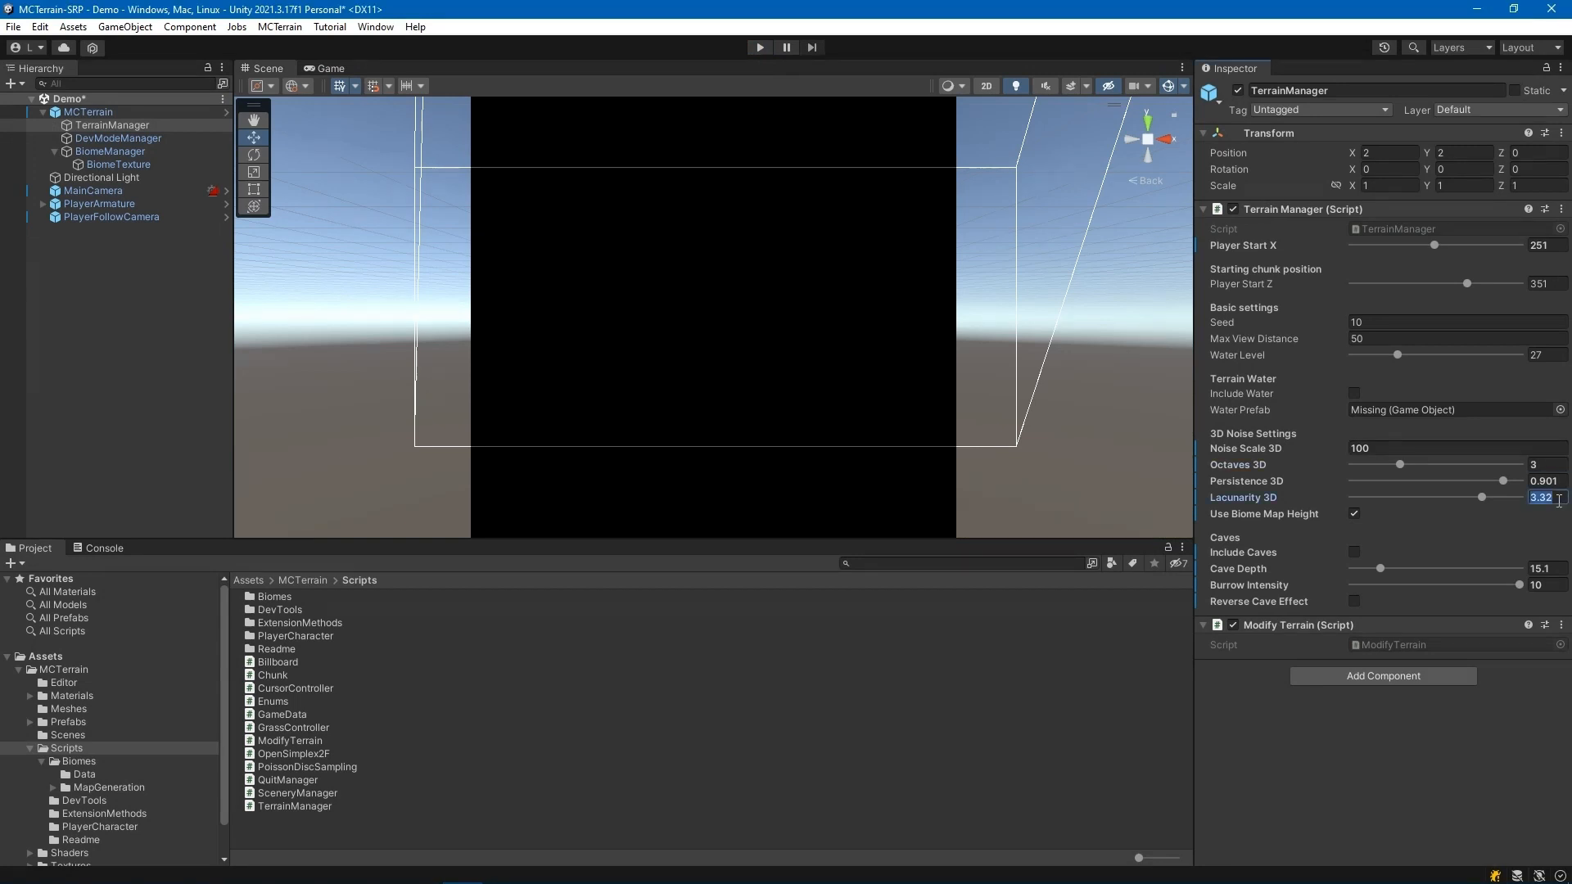
{"action": "type", "text": "2"}
{"action": "left_click", "coordinate": [1354, 554]}
Run the game, walk across the grassland to examine the terrain with caves included, and stop the game
{"action": "left_click", "coordinate": [760, 48]}
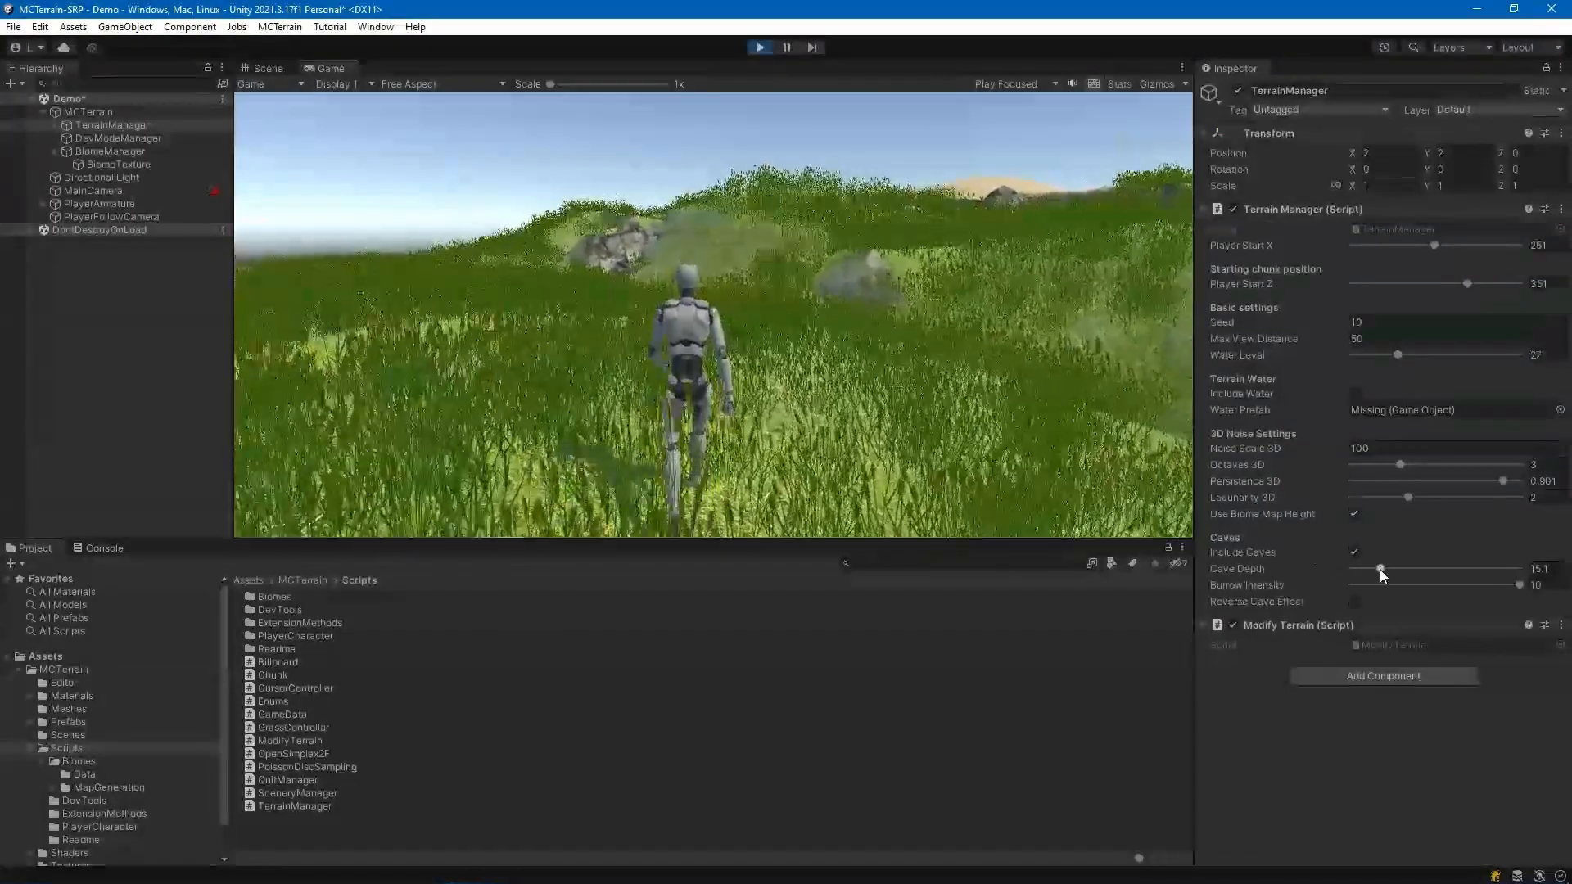
{"action": "key", "text": "w"}
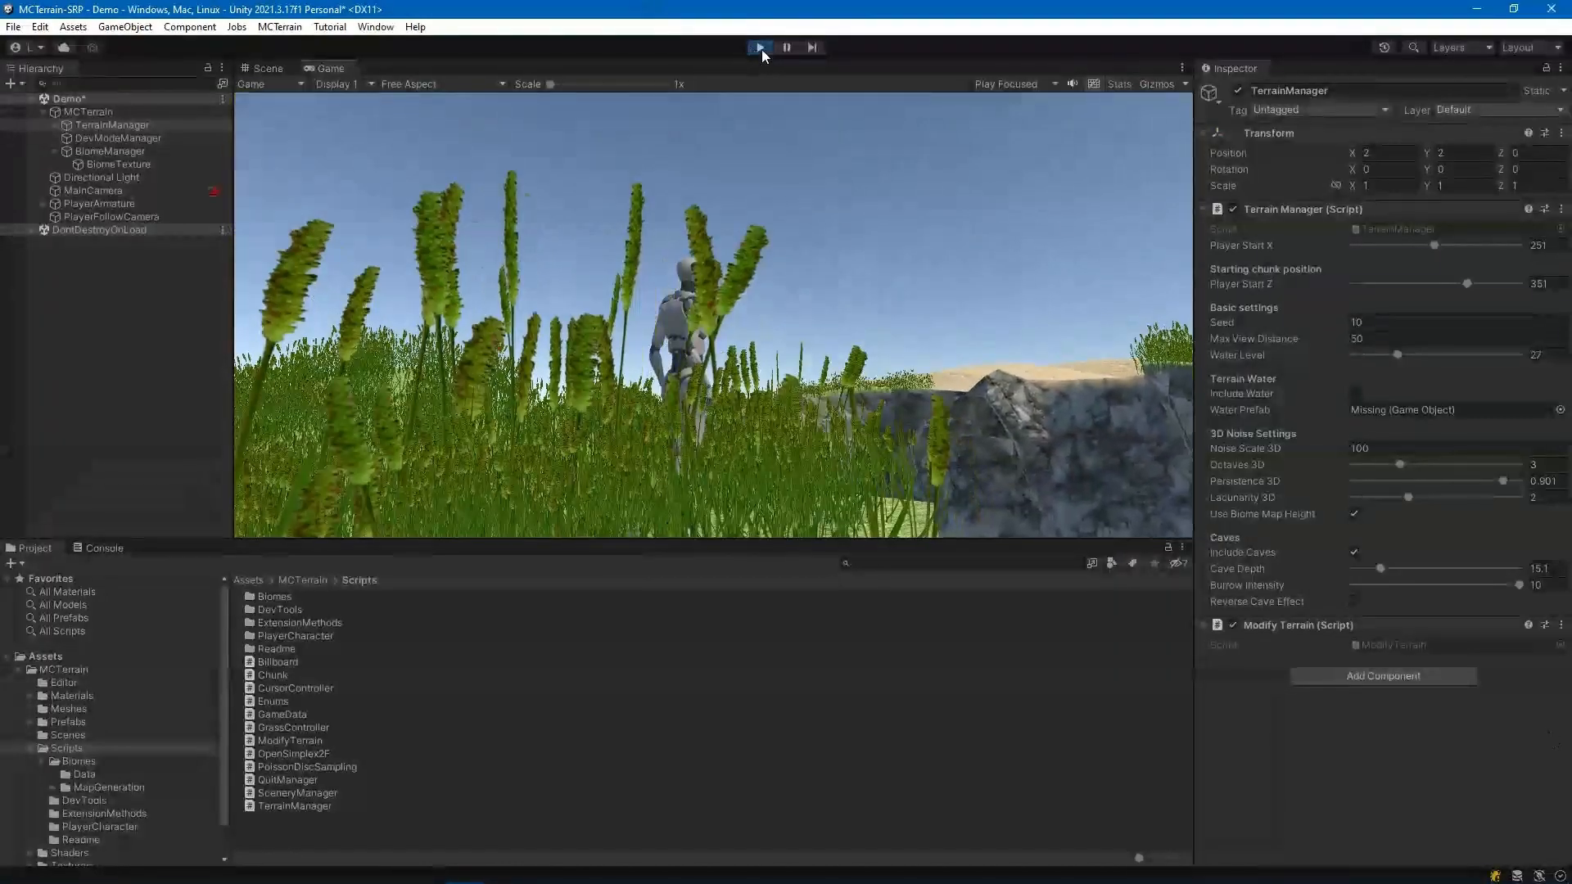
{"action": "left_click", "coordinate": [759, 46]}
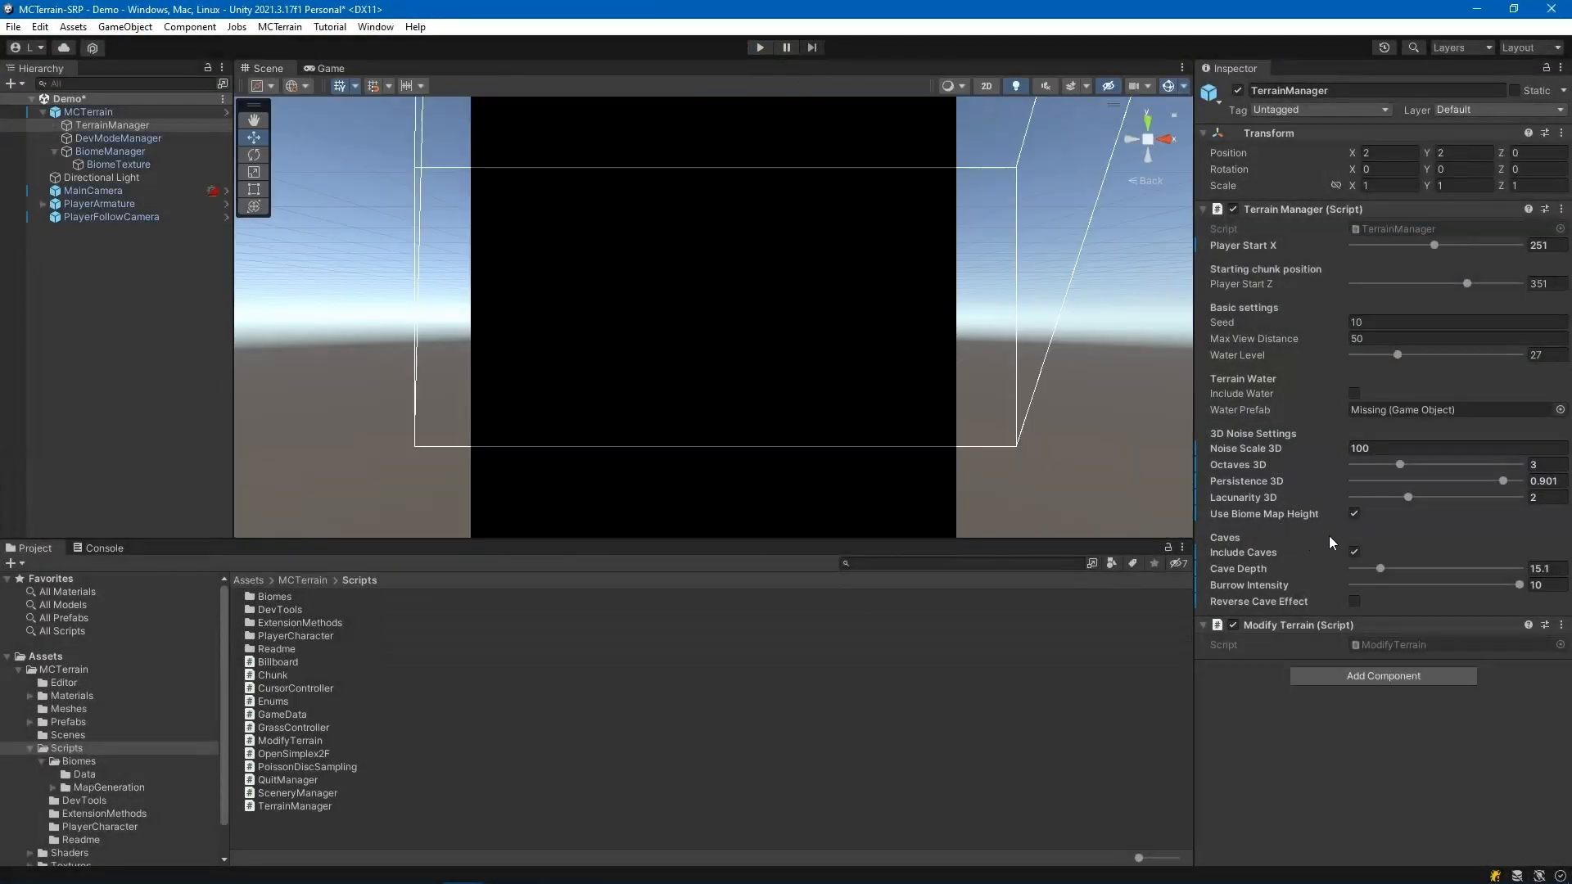
Set Cave Depth to 28.8, and test the terrain in play mode by walking down through the deeper caves
{"action": "left_click", "coordinate": [1436, 567]}
{"action": "left_click", "coordinate": [760, 47]}
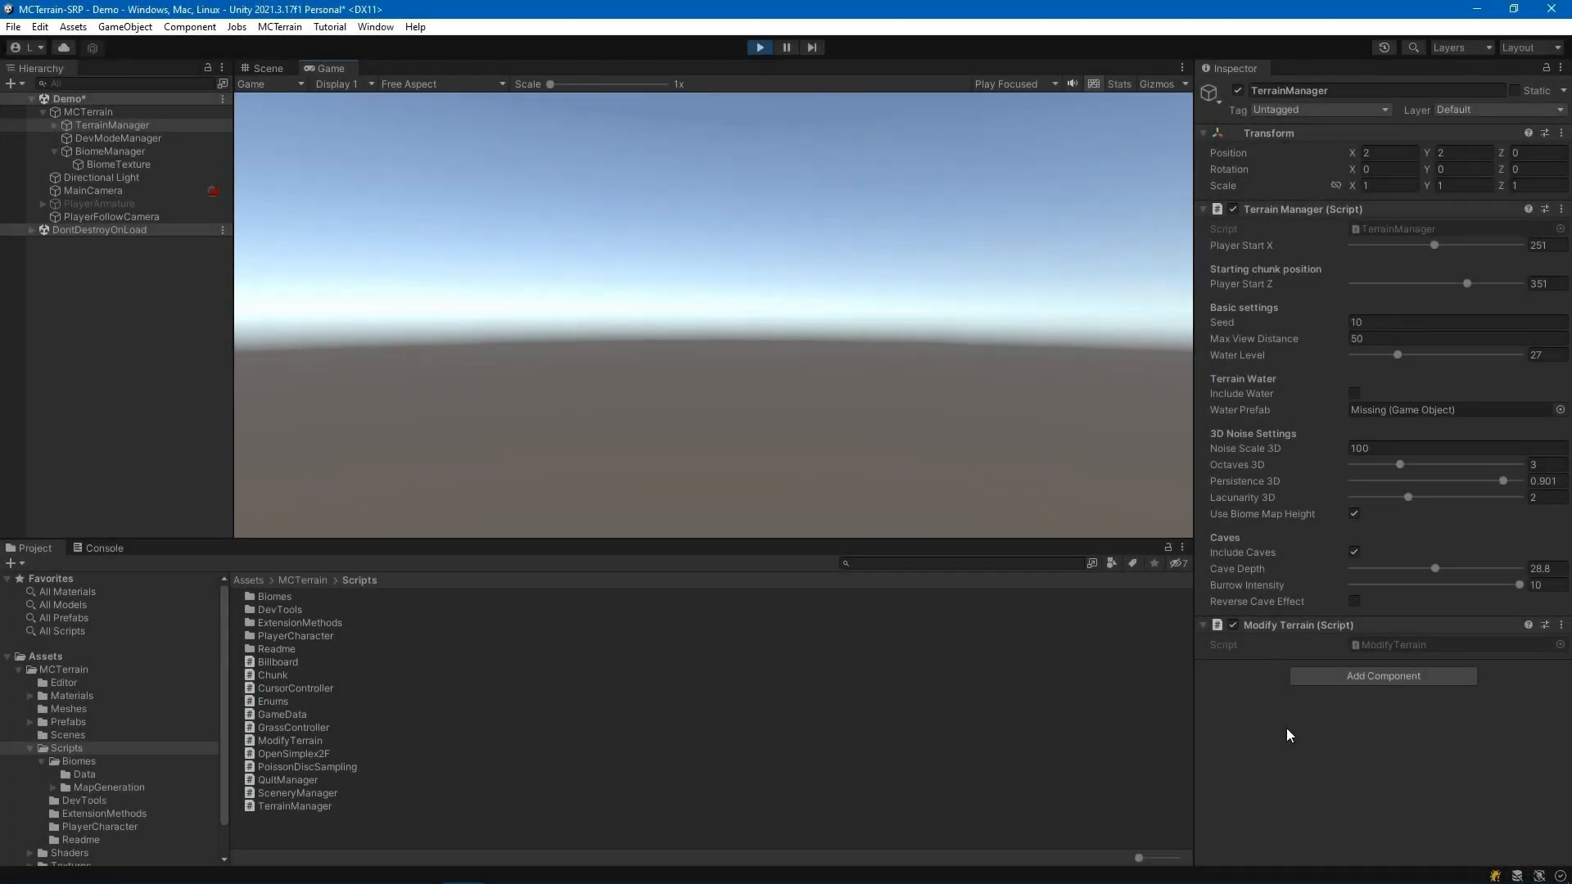
{"action": "key", "text": "w"}
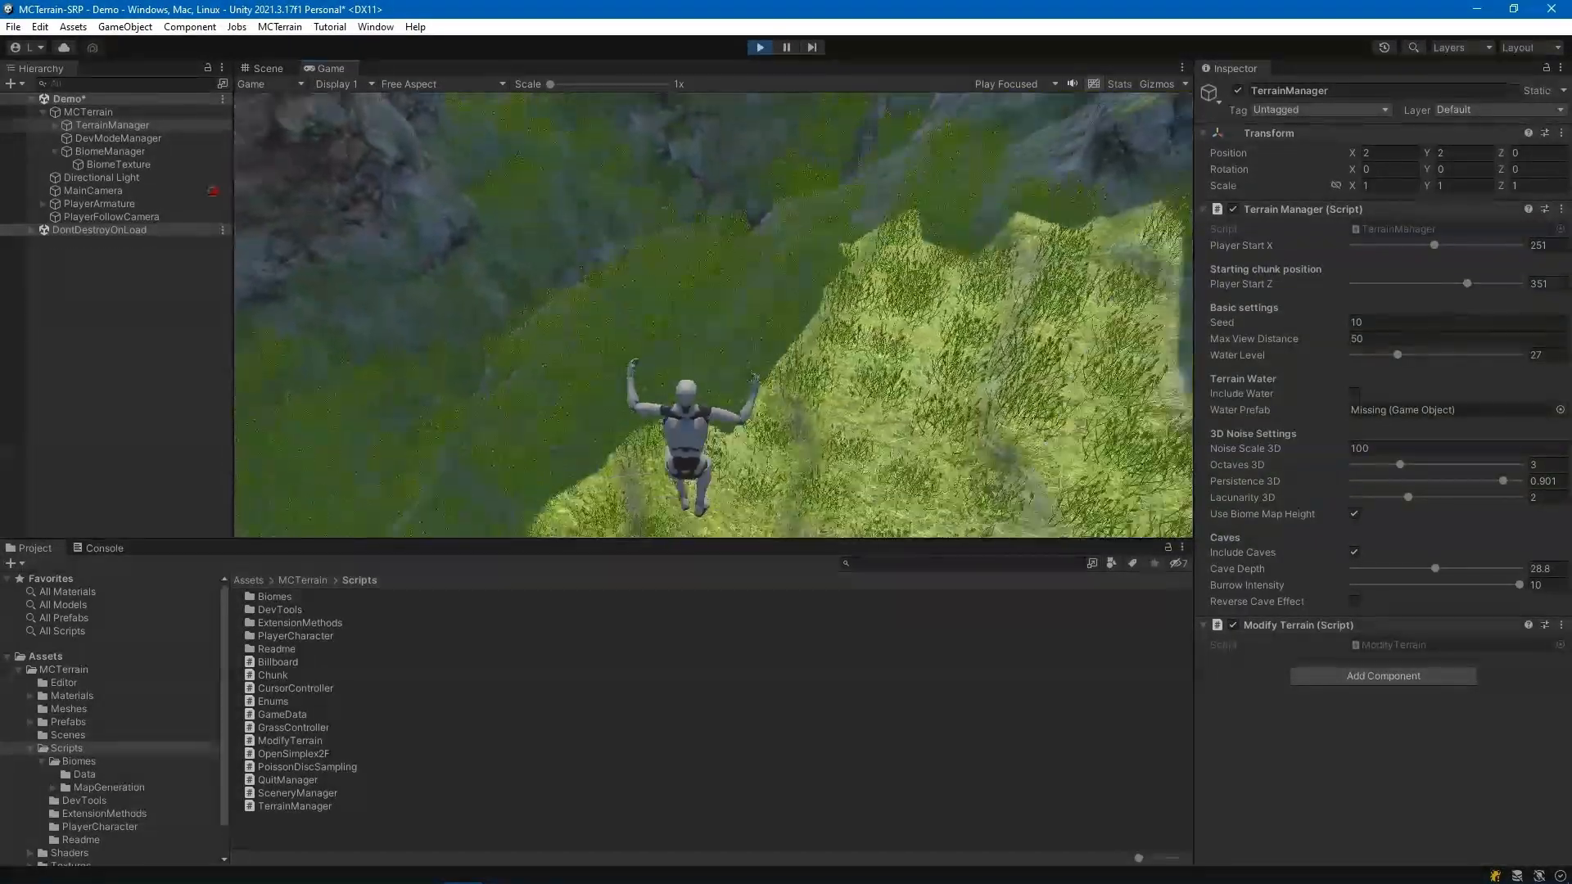
{"action": "key", "text": "w"}
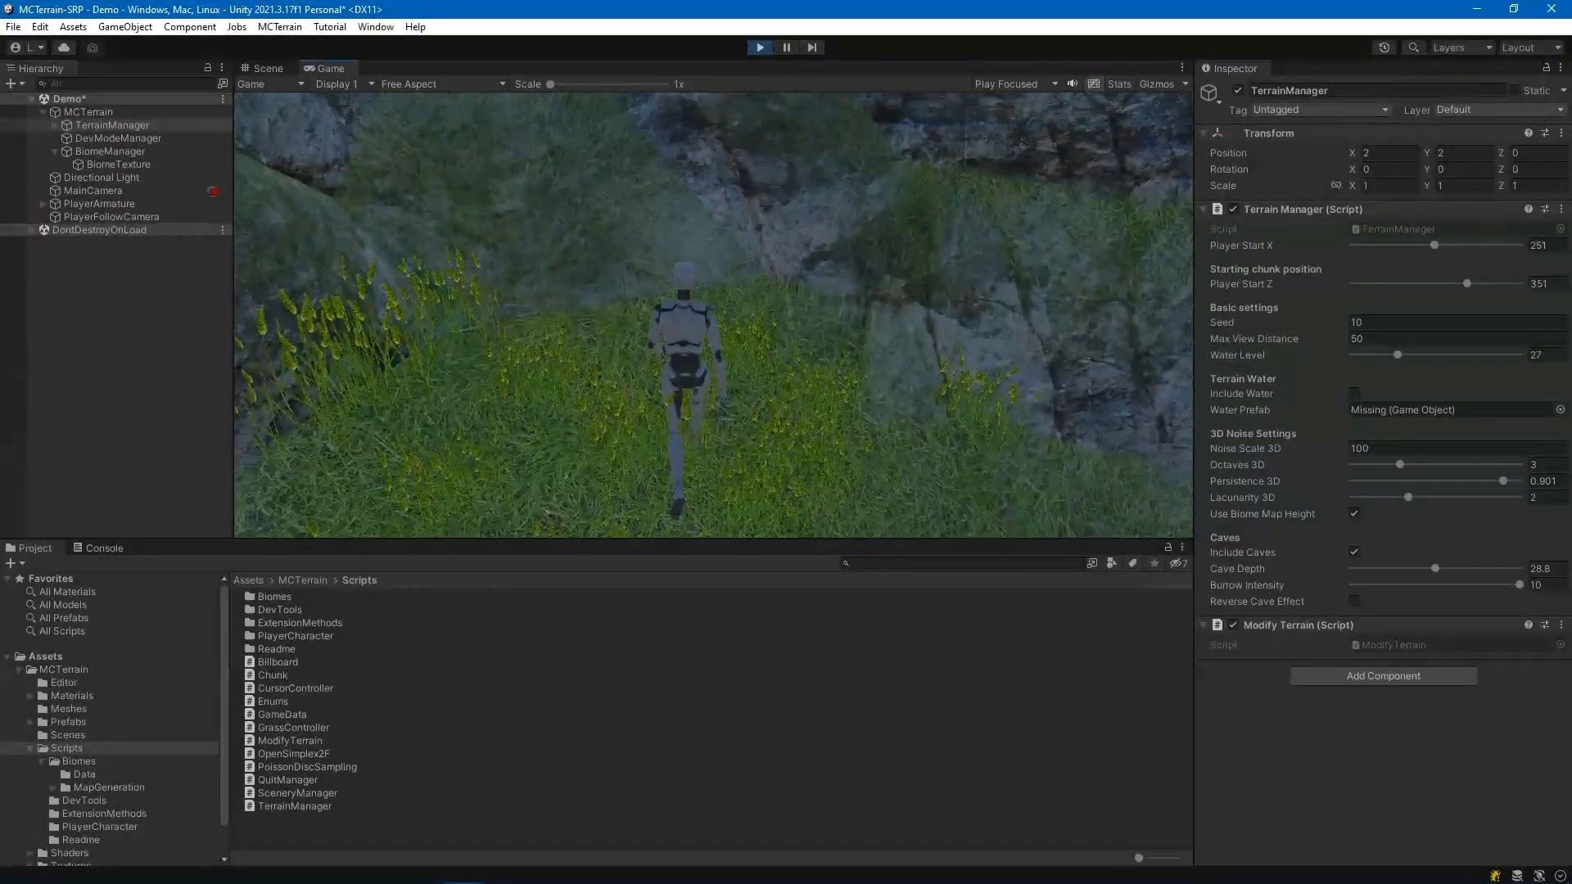
{"action": "key", "text": "w"}
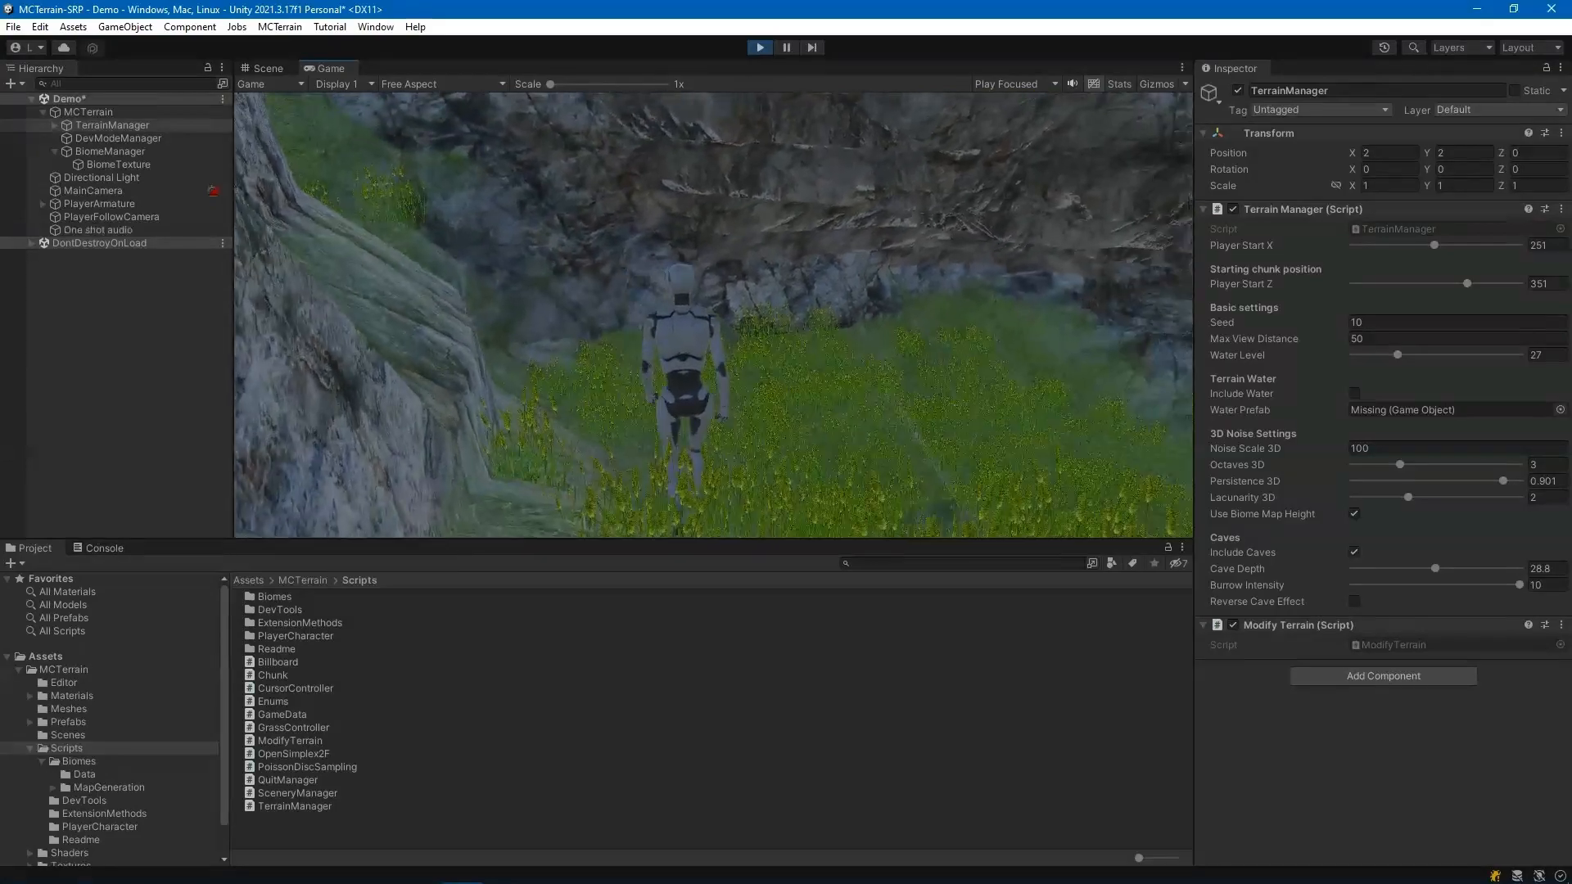
{"action": "key", "text": "w"}
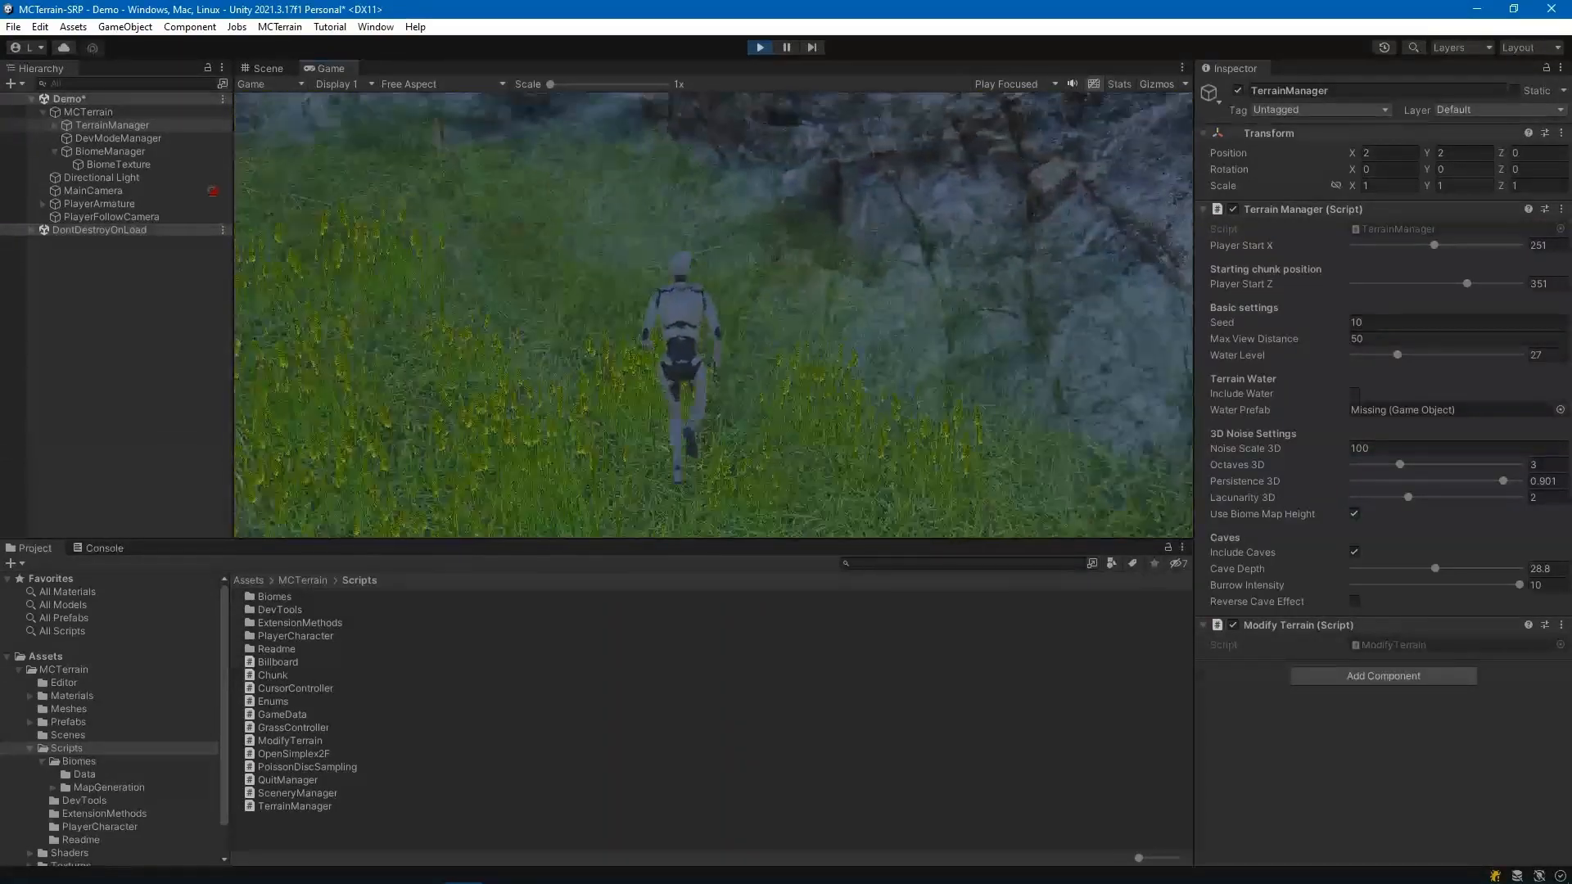
{"action": "key", "text": "Escape"}
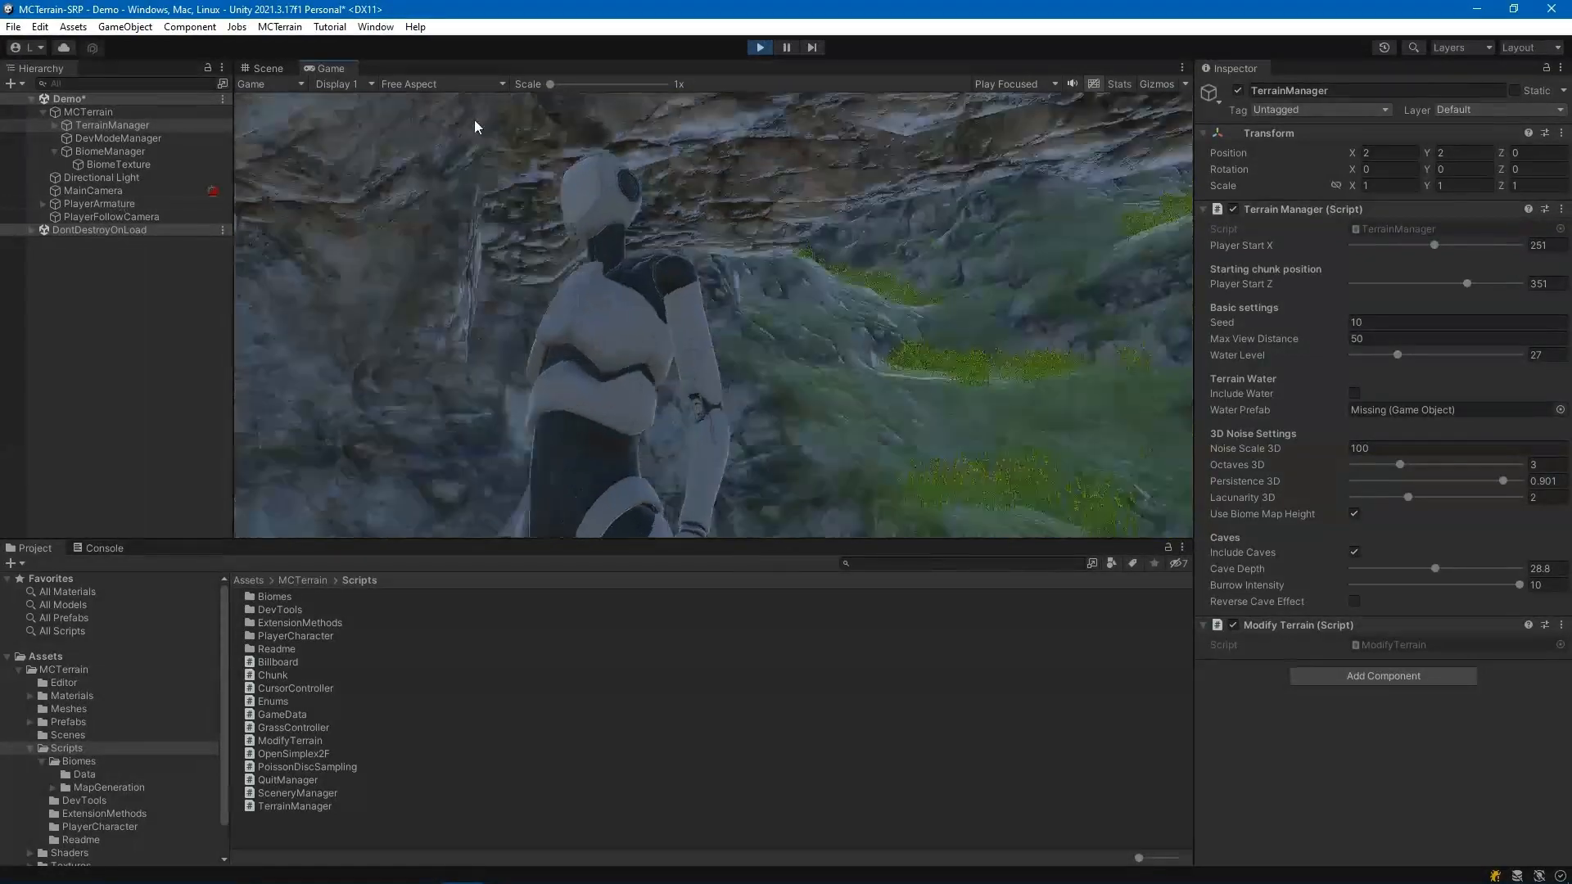
{"action": "left_click", "coordinate": [761, 48]}
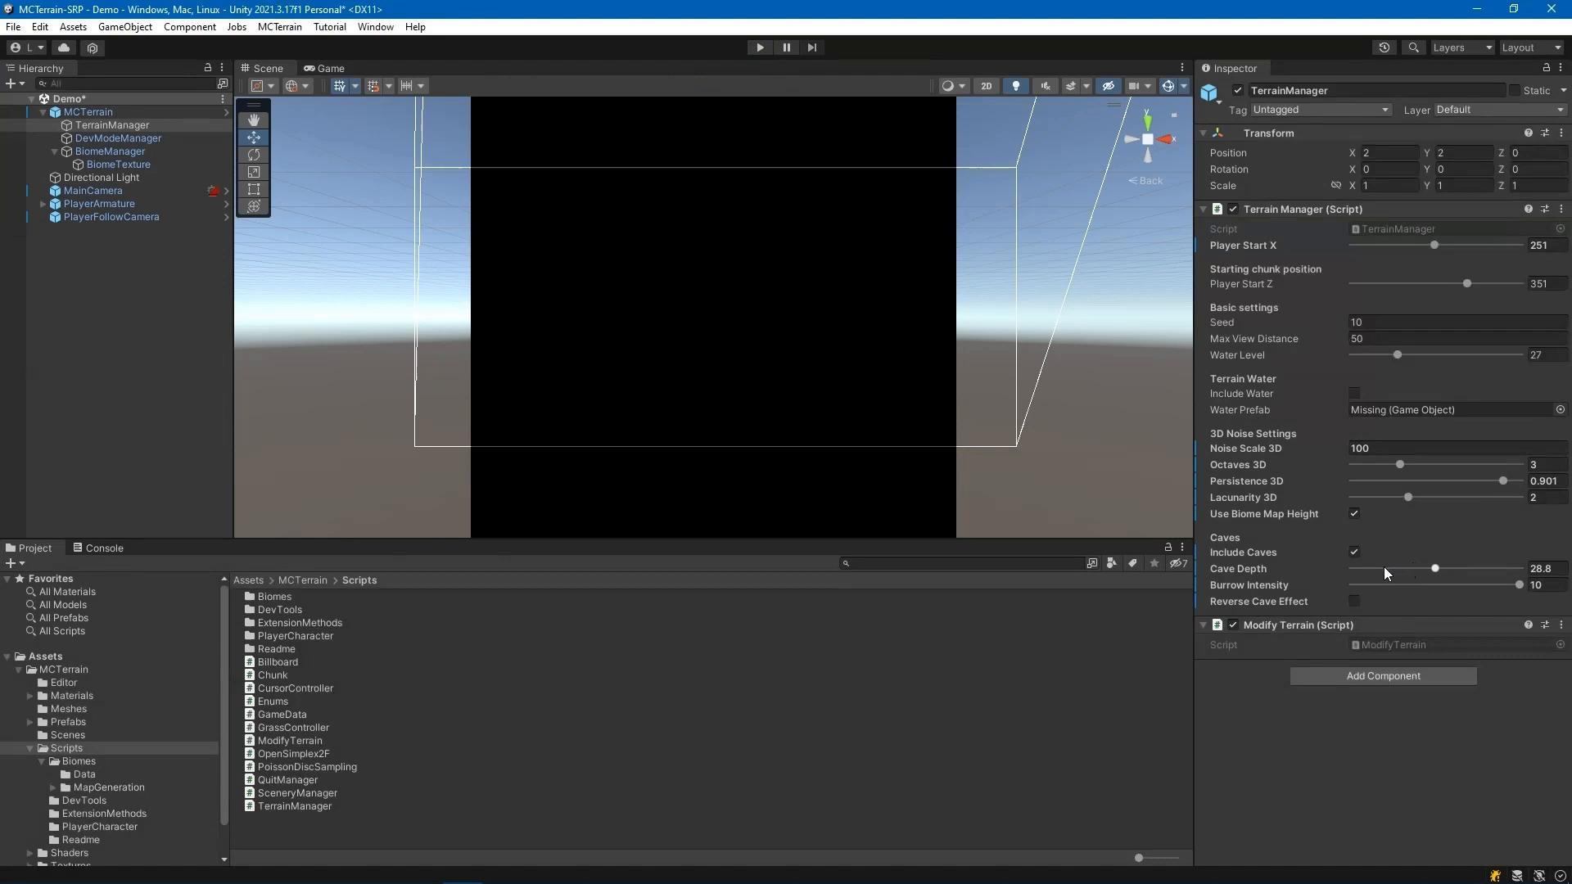
Set Cave Depth to 15.1 and Burrow Intensity to 2 on the TerrainManager, and run the game
{"action": "left_click", "coordinate": [1556, 568]}
{"action": "type", "text": "15.1"}
{"action": "left_click", "coordinate": [1385, 584]}
{"action": "left_click", "coordinate": [759, 47]}
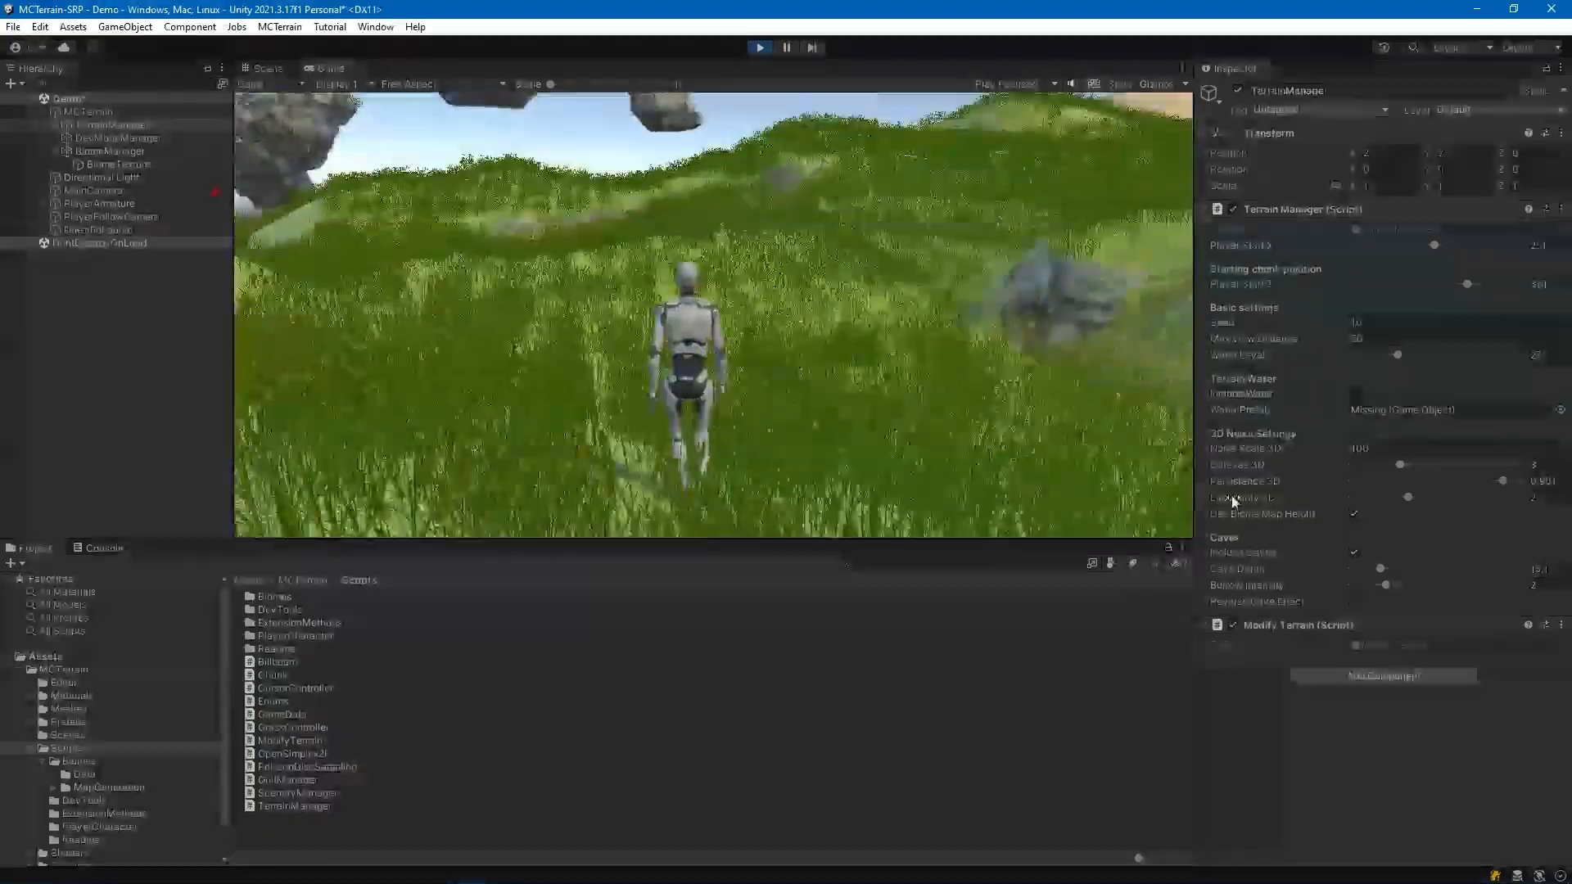
Walk and jump across the grassland to examine the effect of the lower Burrow Intensity, and stop the game
{"action": "key", "text": "w"}
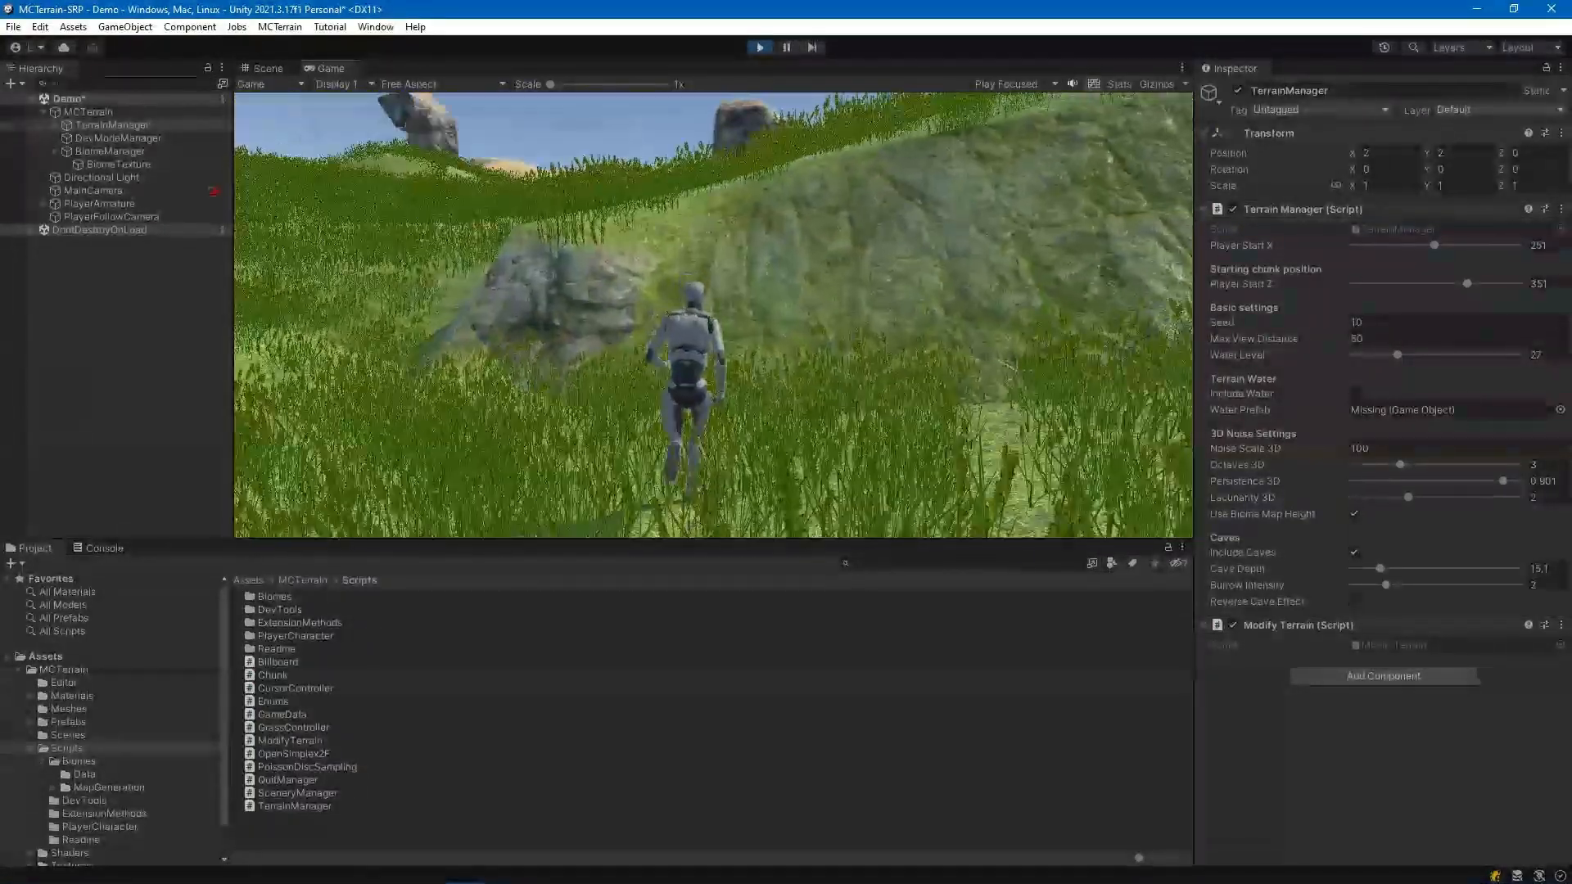
{"action": "key", "text": "space"}
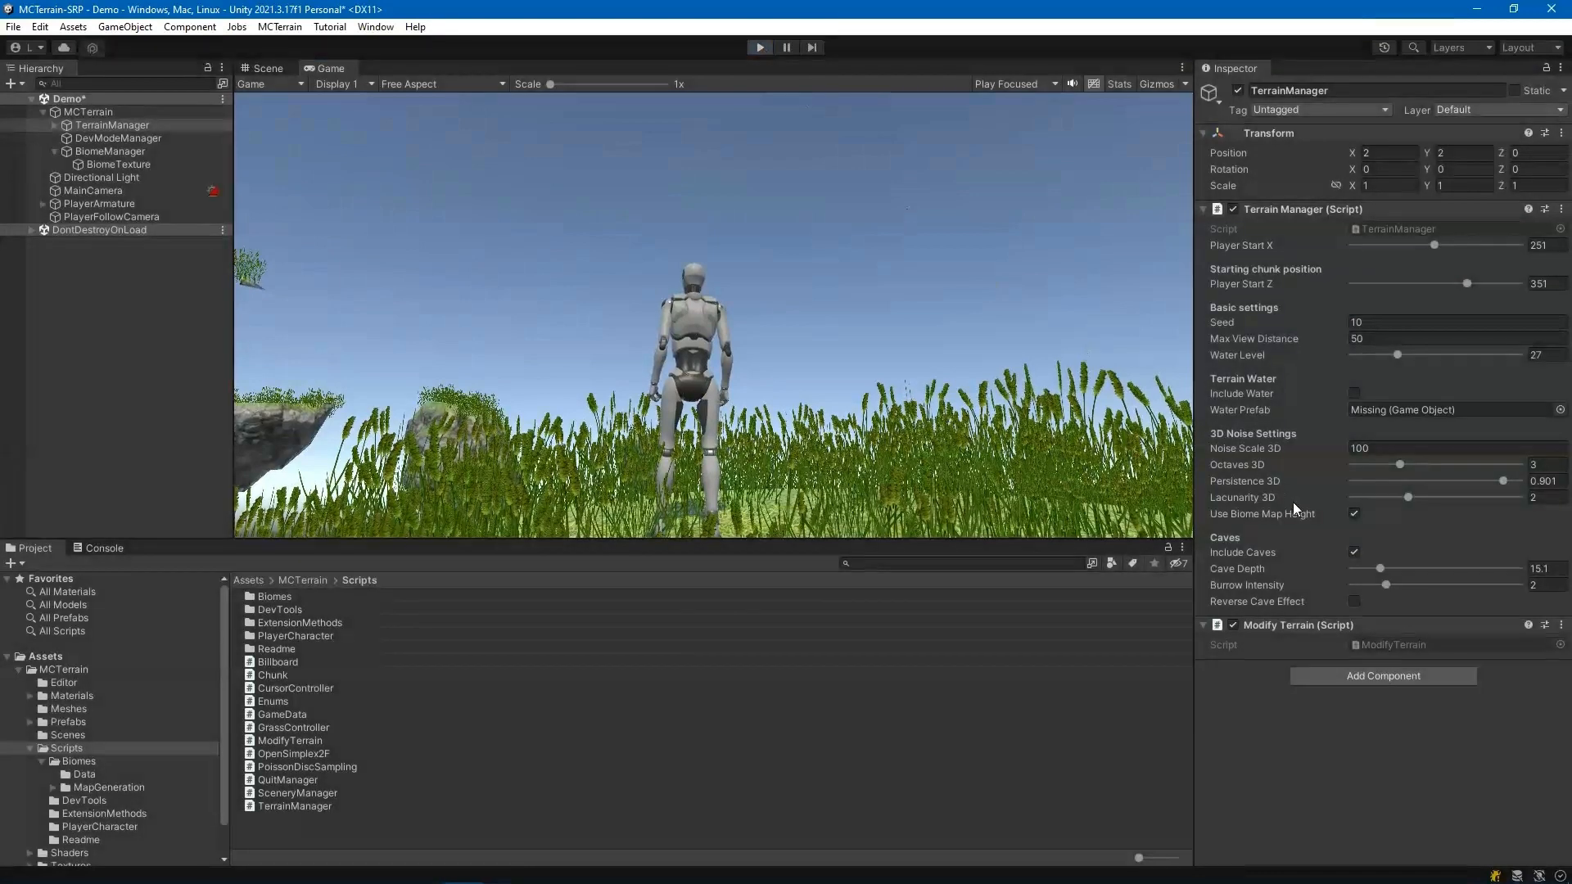
{"action": "key", "text": "ctrl+p"}
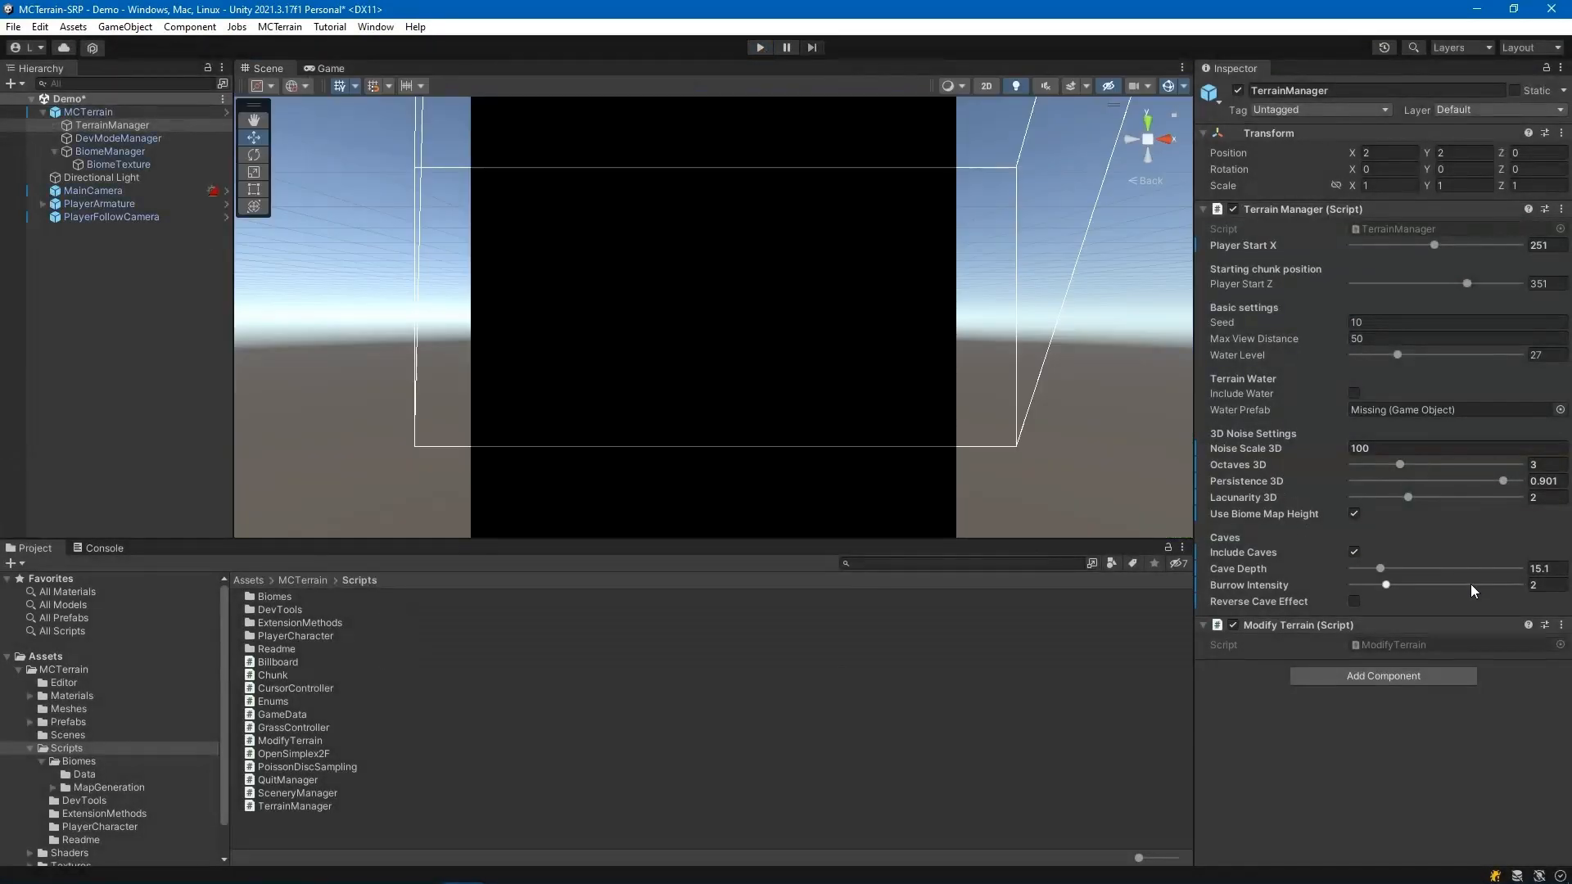
Set Burrow Intensity to 10, turn on Reverse Cave Effect, and run the game
{"action": "left_click", "coordinate": [1520, 585]}
{"action": "left_click", "coordinate": [1353, 601]}
{"action": "left_click", "coordinate": [760, 48]}
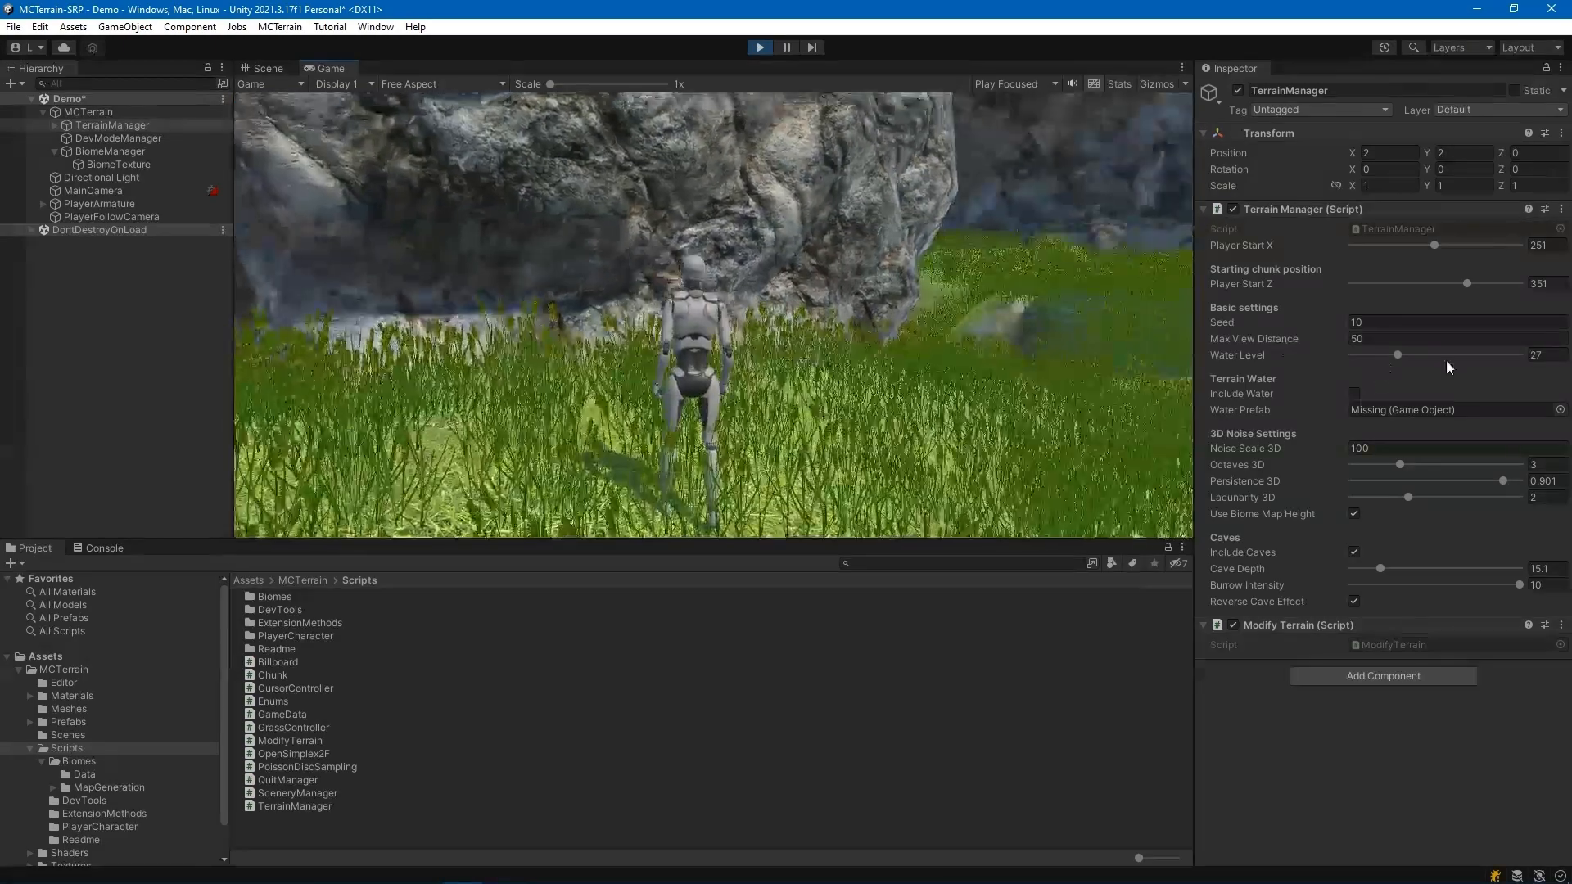
Walk around the rock formations and across the grassland toward the sand to examine the reversed cave effect
{"action": "key", "text": "w"}
{"action": "key", "text": "w"}
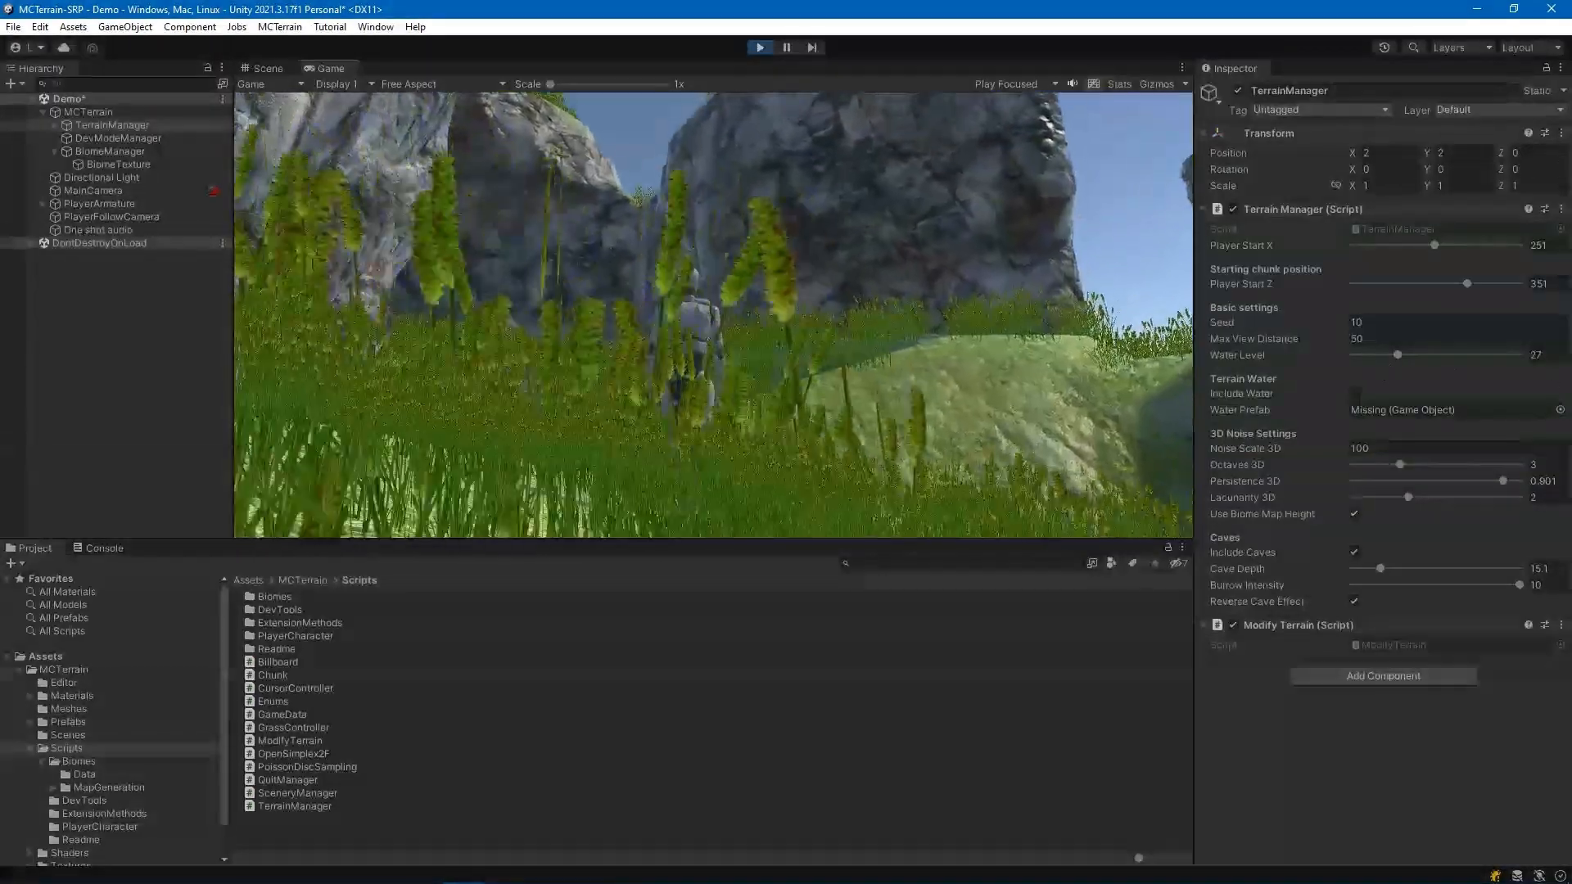
{"action": "key", "text": "w"}
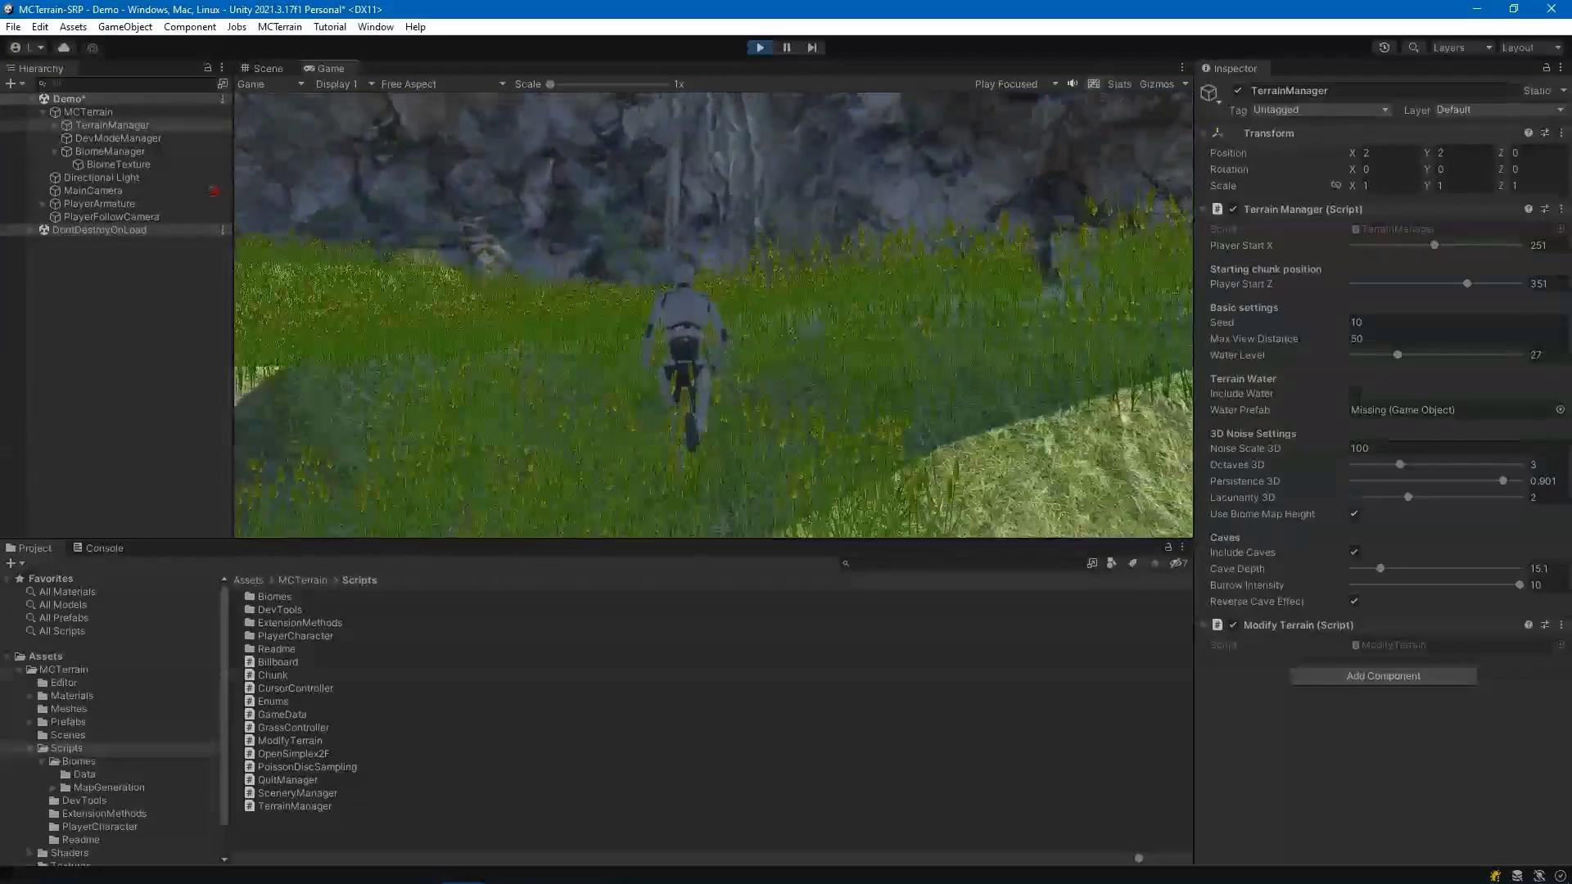
{"action": "key", "text": "w"}
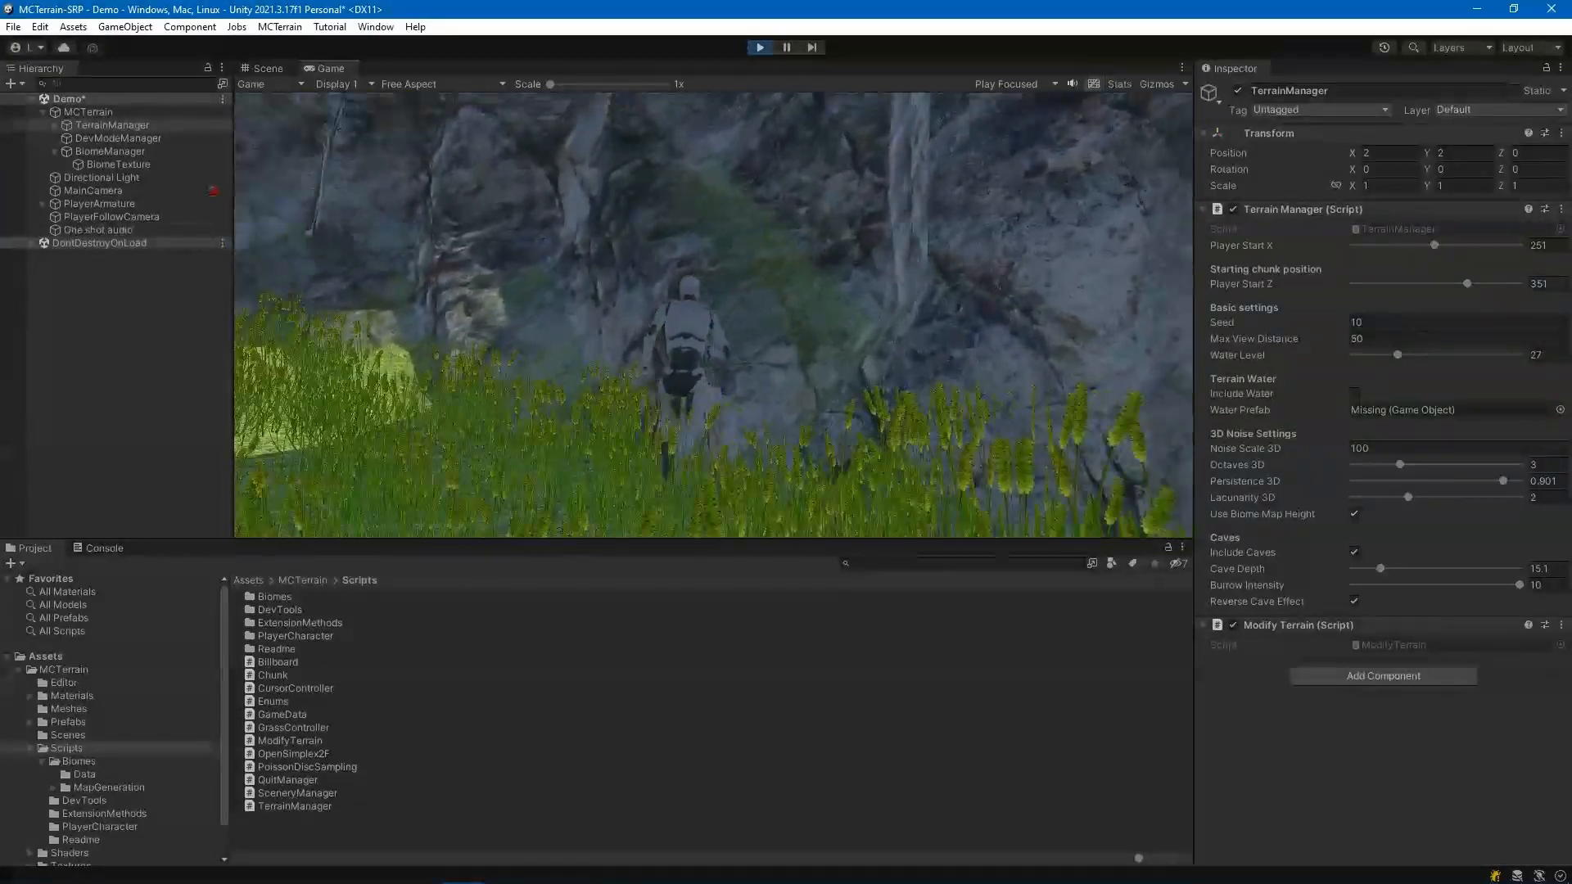
{"action": "key", "text": "w"}
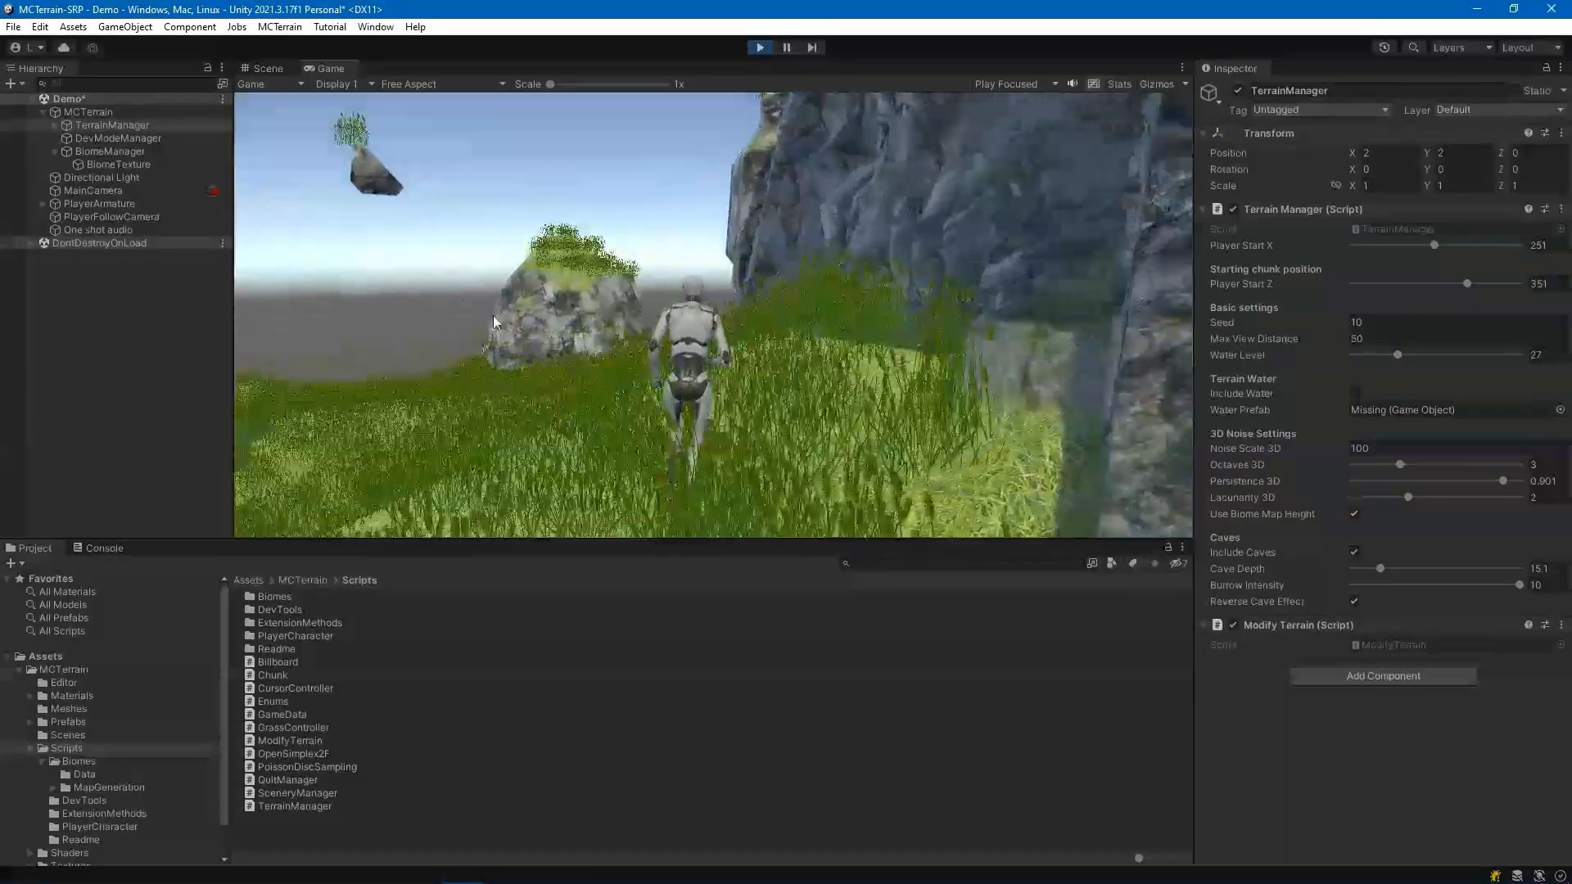
{"action": "key", "text": "w"}
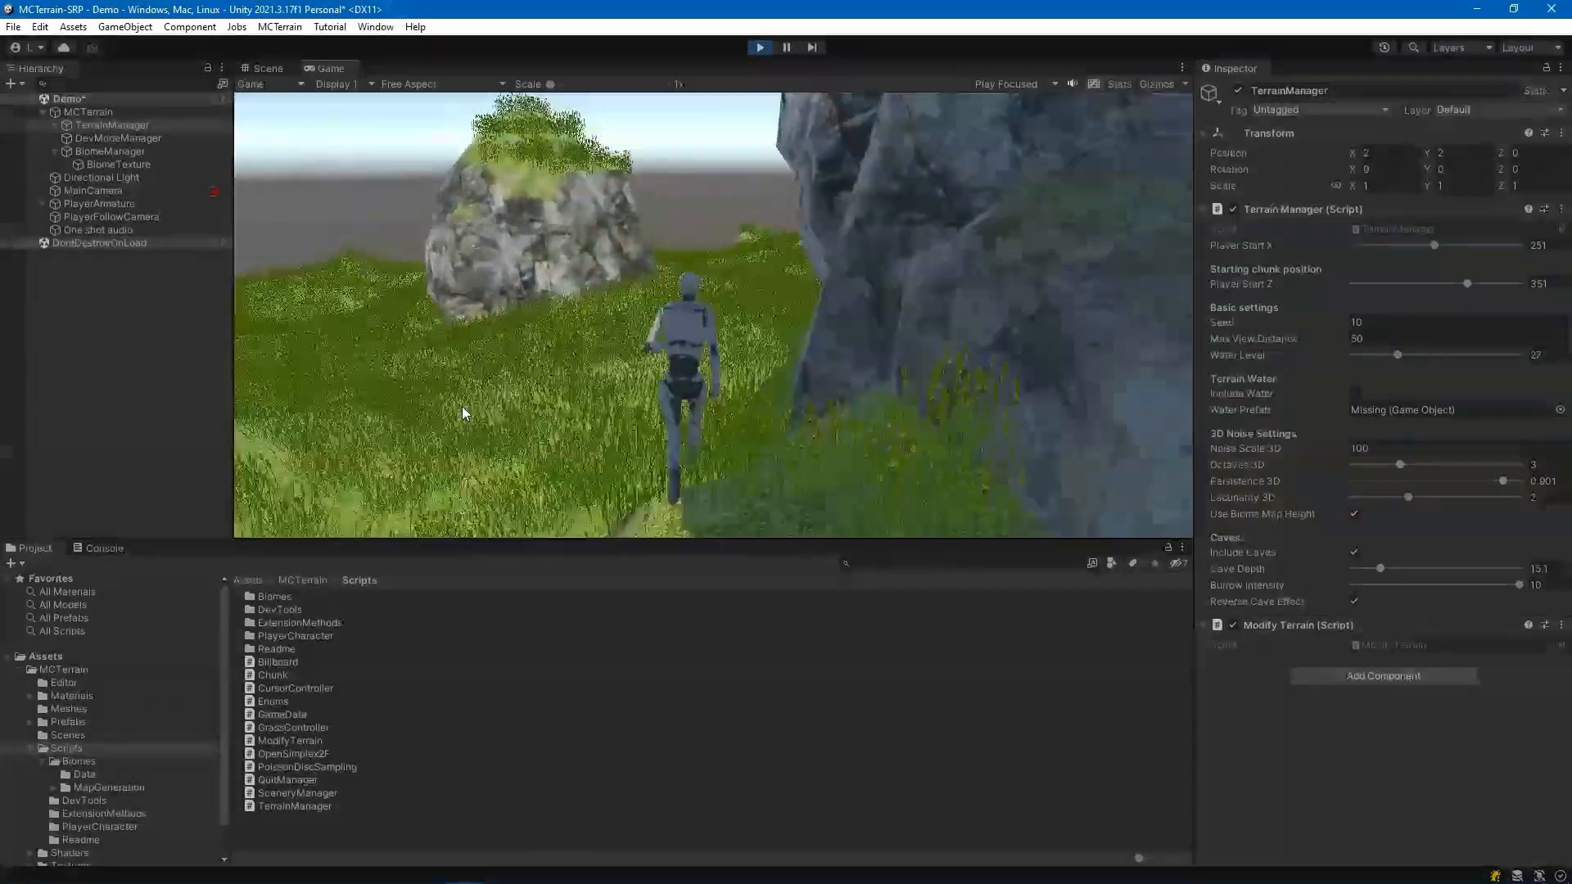
{"action": "key", "text": "w"}
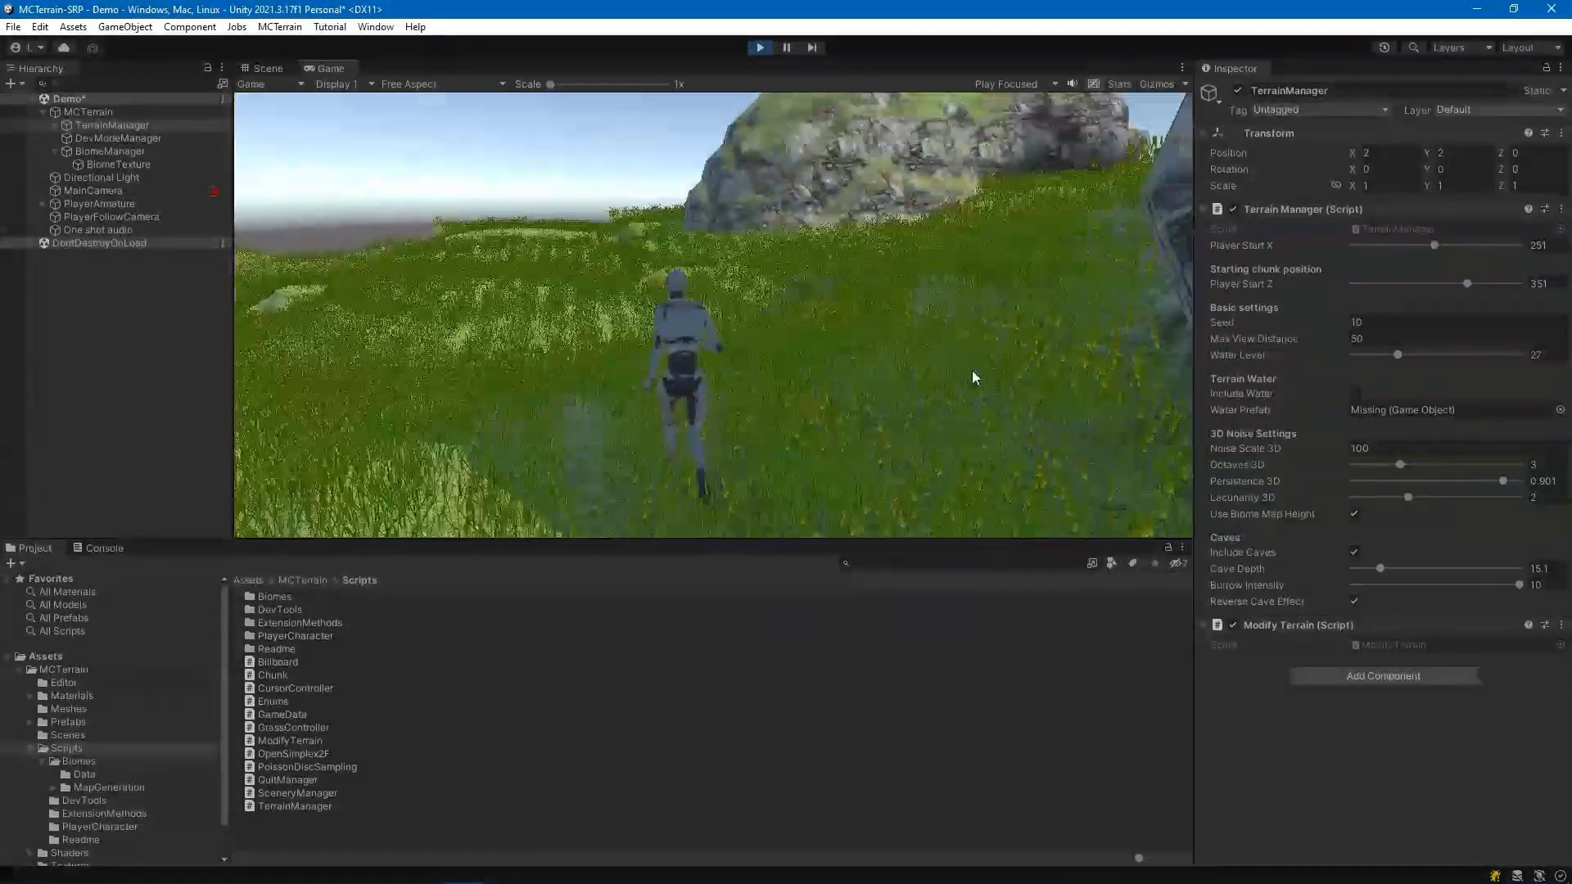
{"action": "key", "text": "w"}
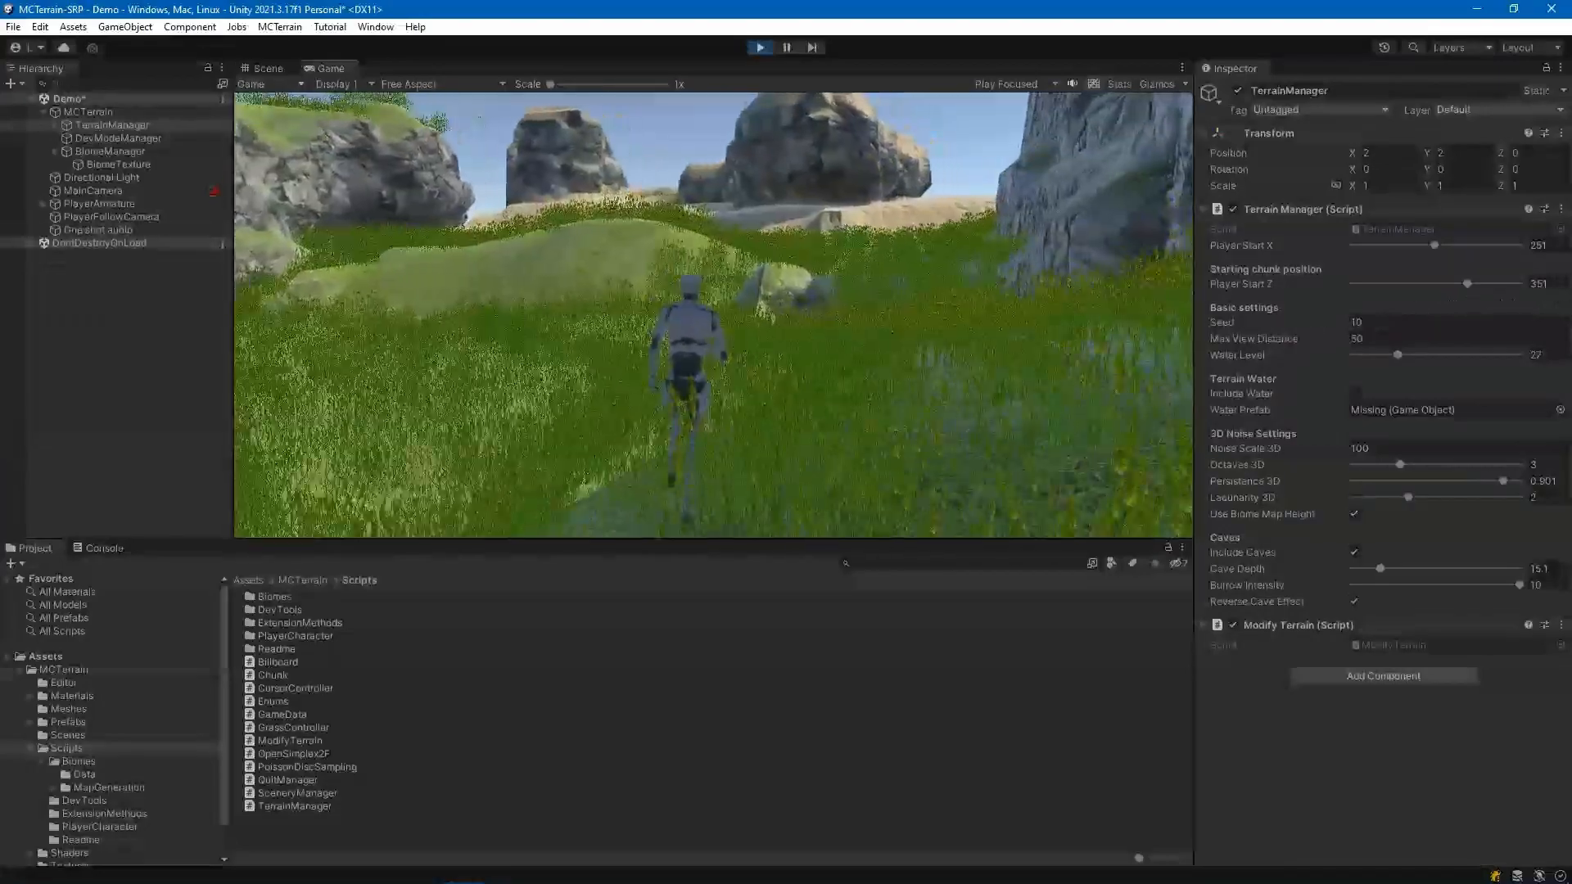
{"action": "key", "text": "w"}
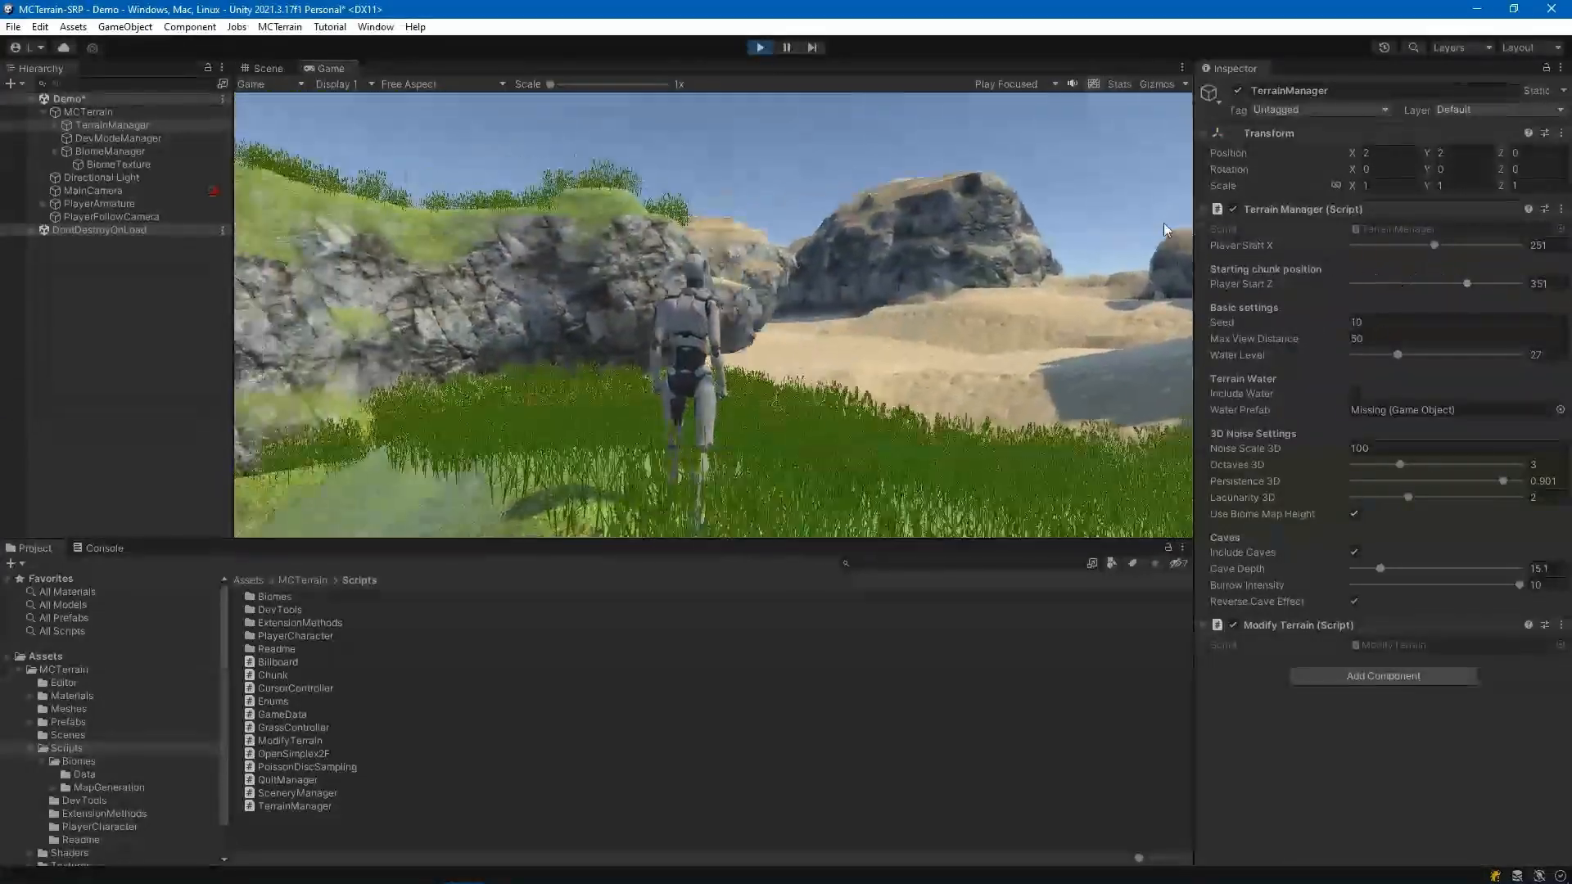
Stop the game, turn off Reverse Cave Effect, and retest the terrain in play mode by walking to a cave opening
{"action": "left_click", "coordinate": [760, 46]}
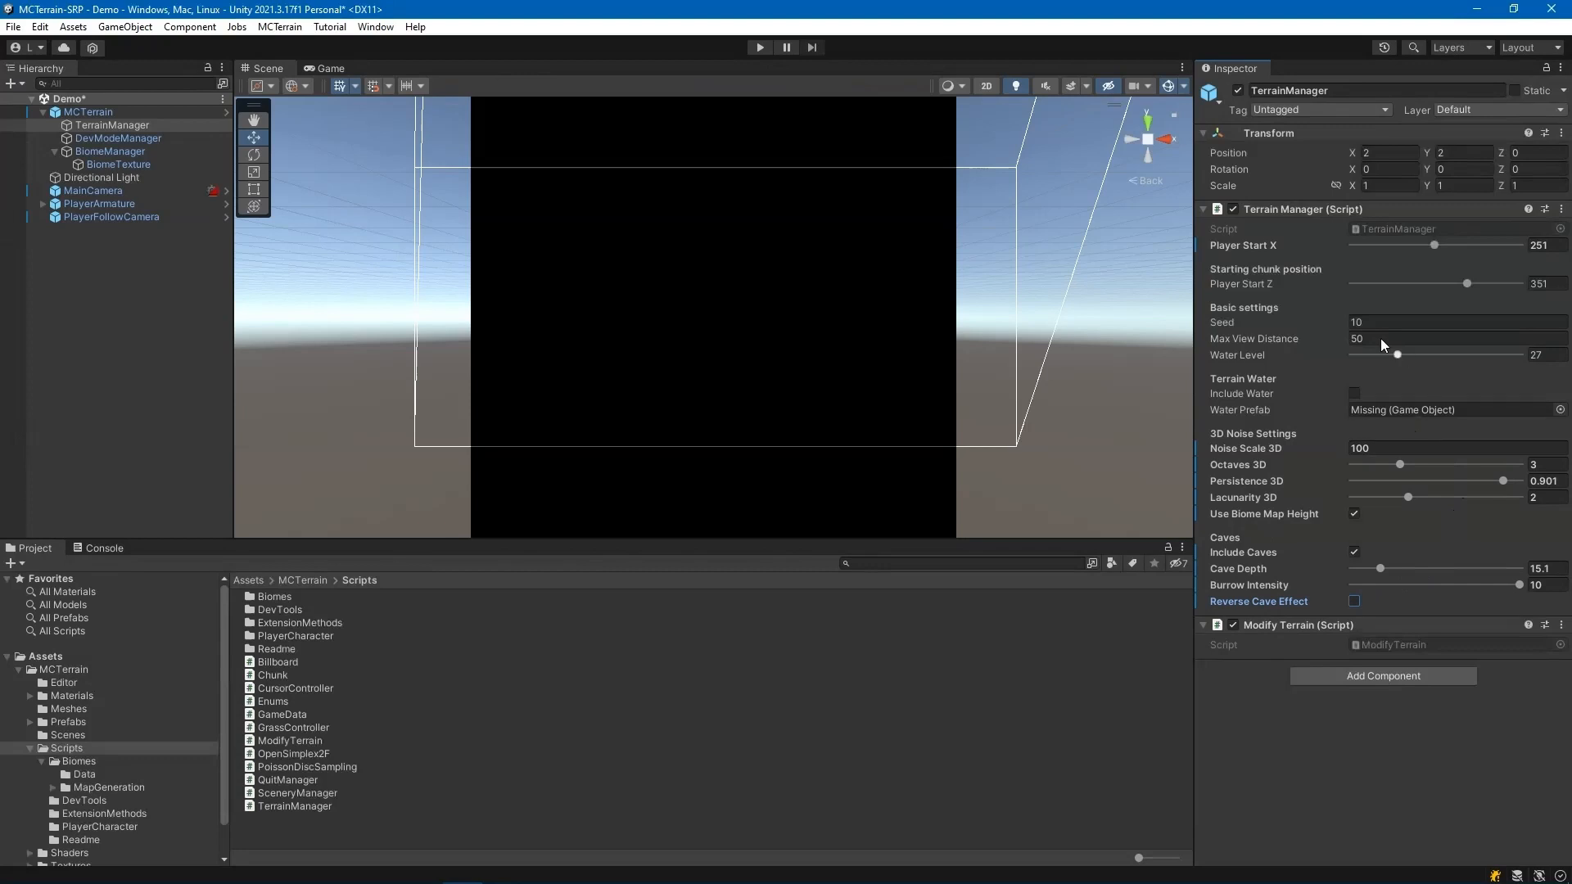
{"action": "left_click", "coordinate": [760, 47]}
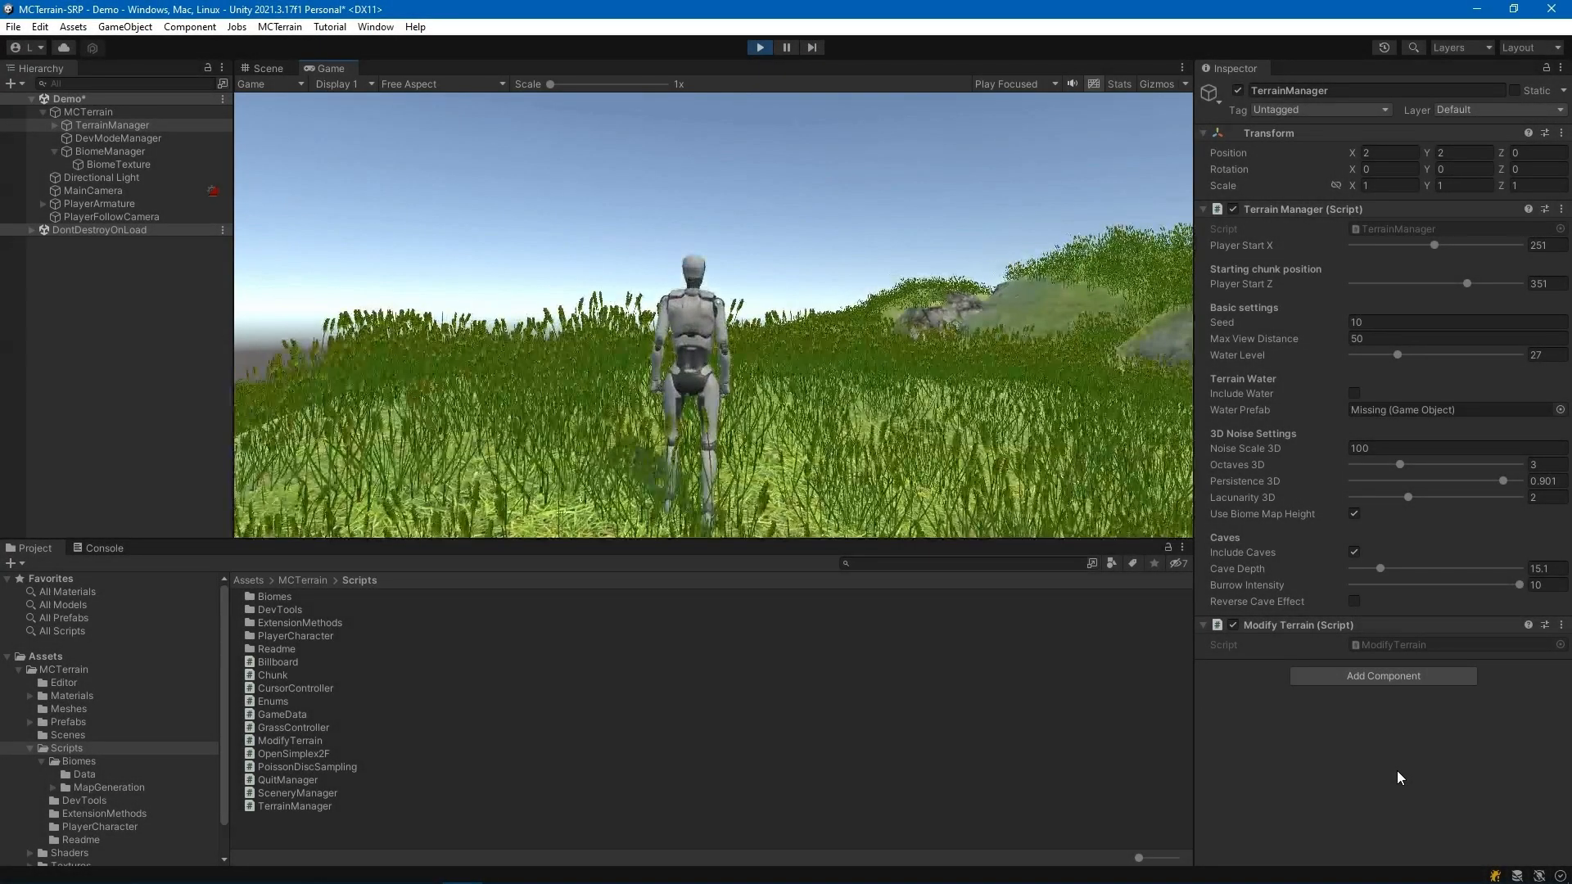
{"action": "key", "text": "w"}
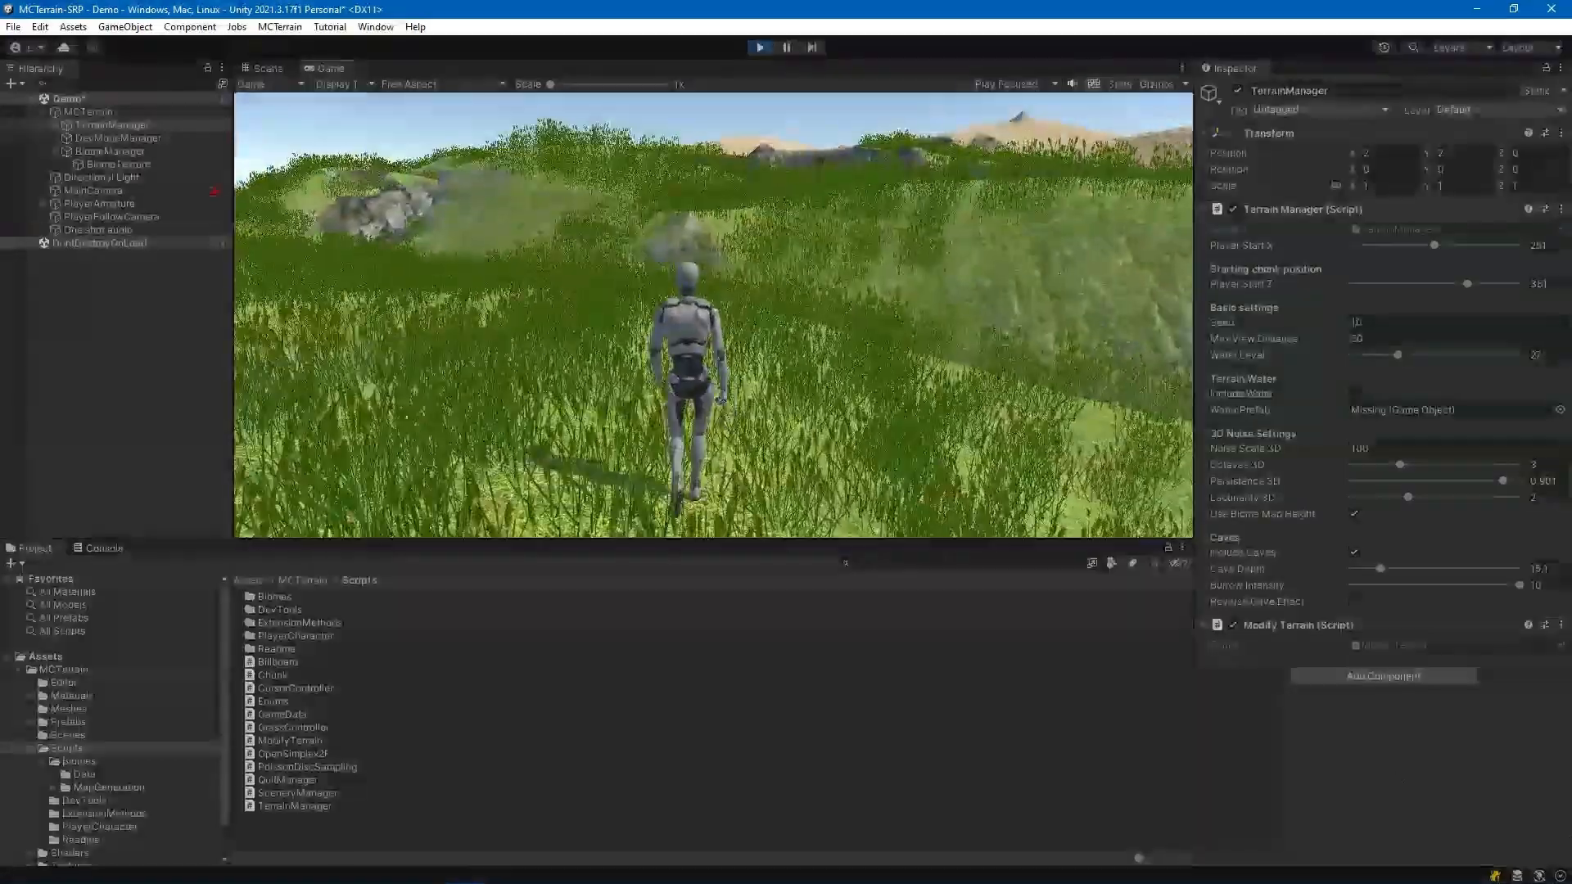
{"action": "key", "text": "w"}
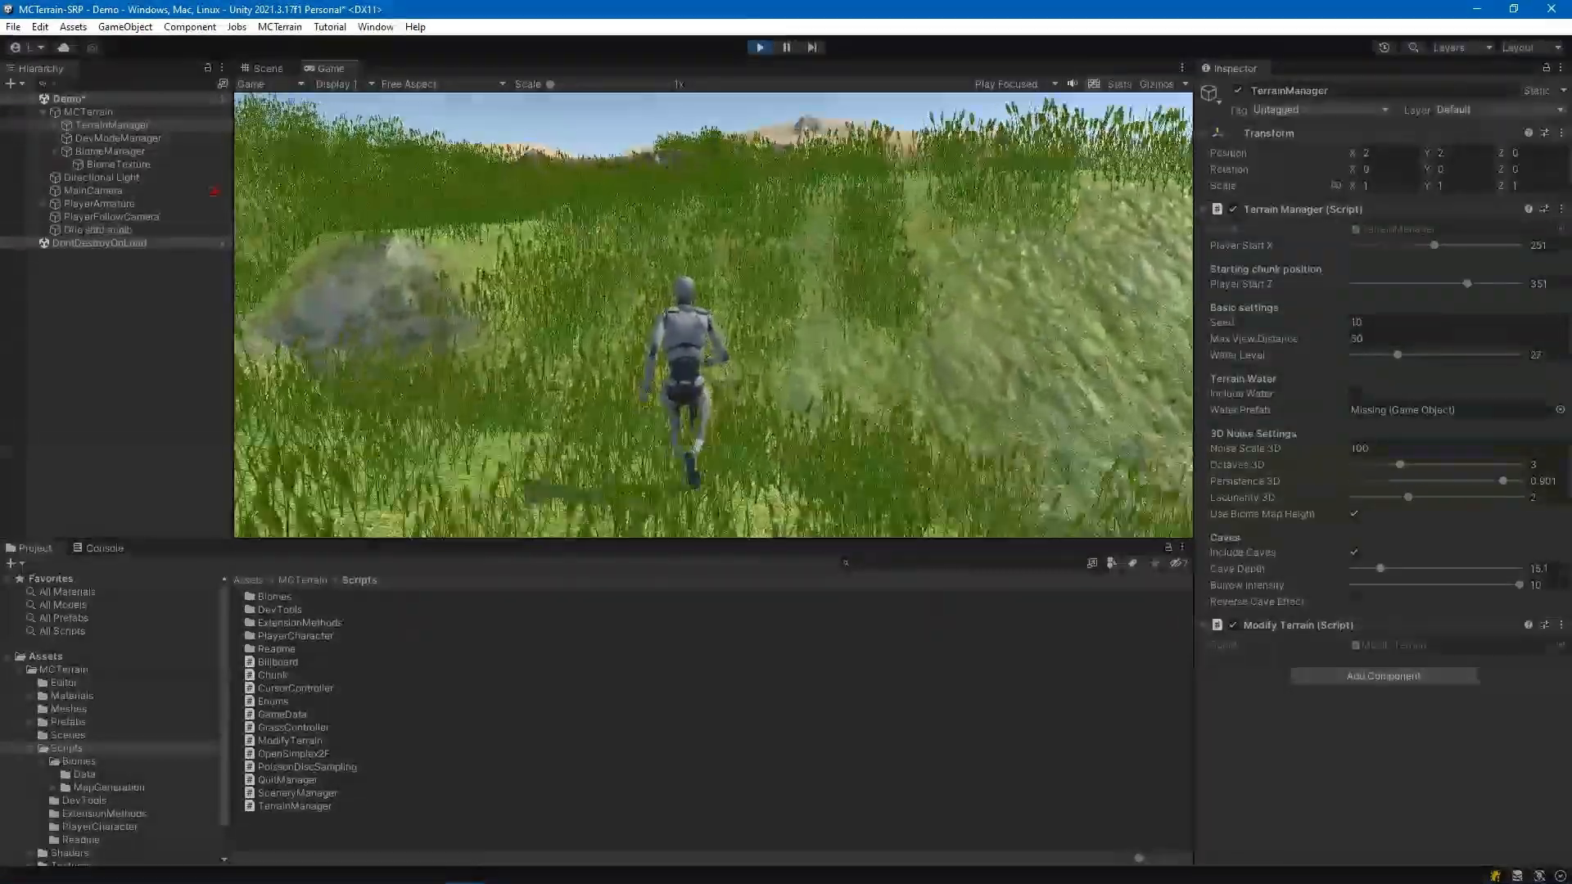
{"action": "key", "text": "w"}
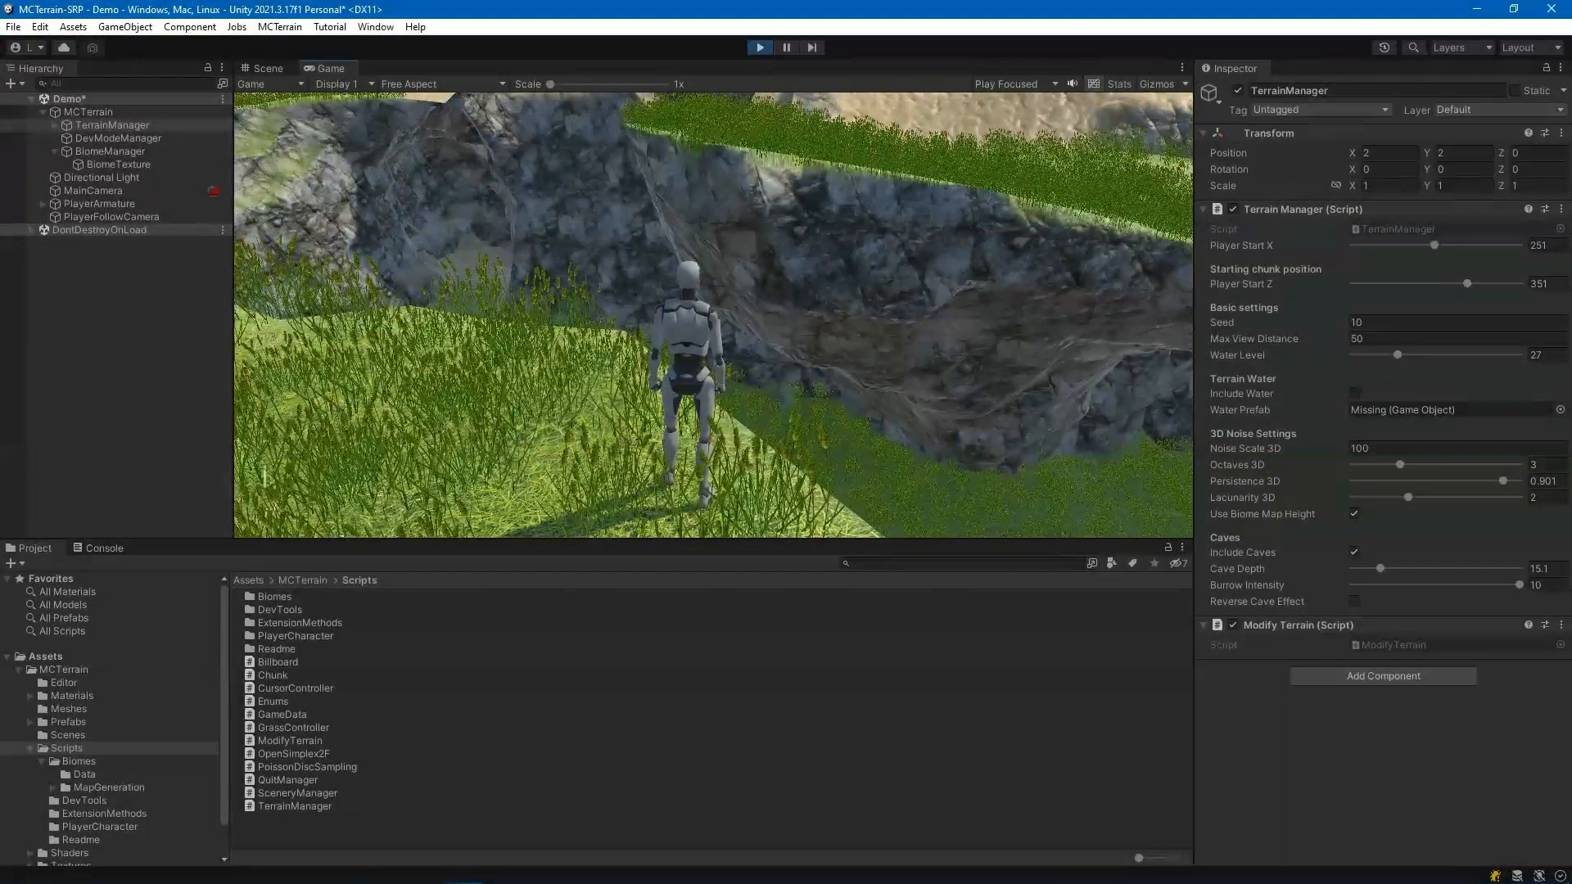
{"action": "key", "text": "Escape"}
{"action": "left_click", "coordinate": [758, 47]}
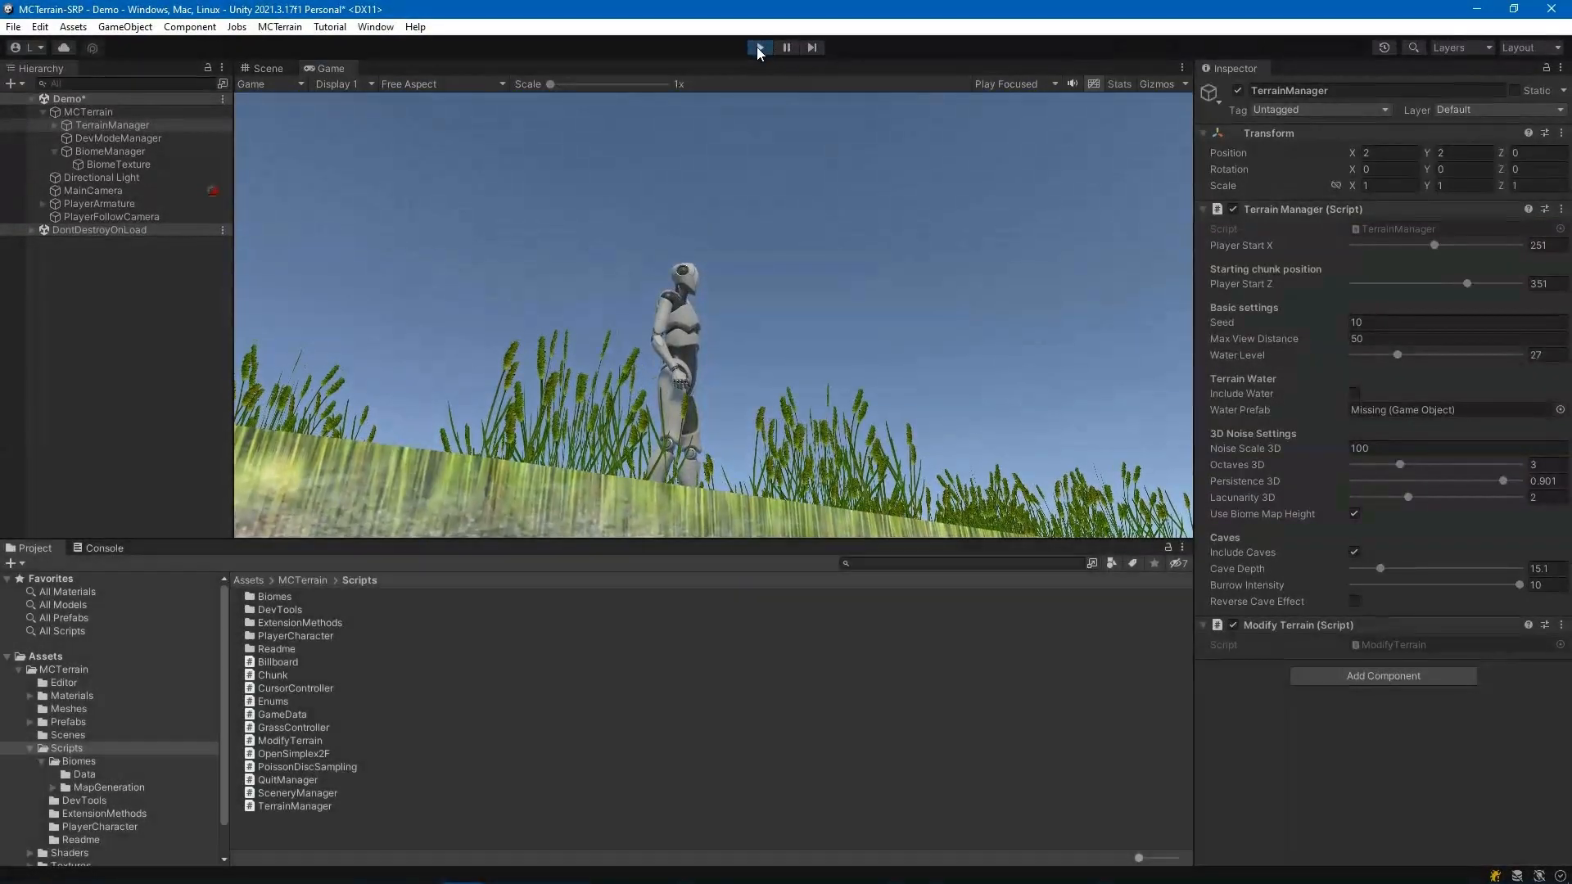